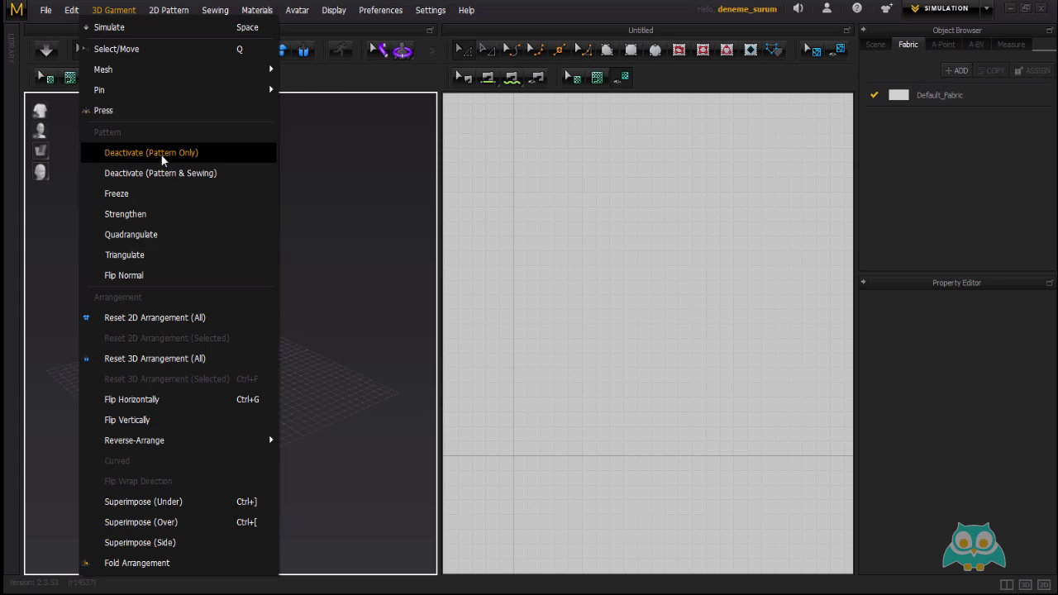
# - Open the Aktif-Deaktif project from the 11-Deaktif folder without saving the current scene
pyautogui.click(382, 224)
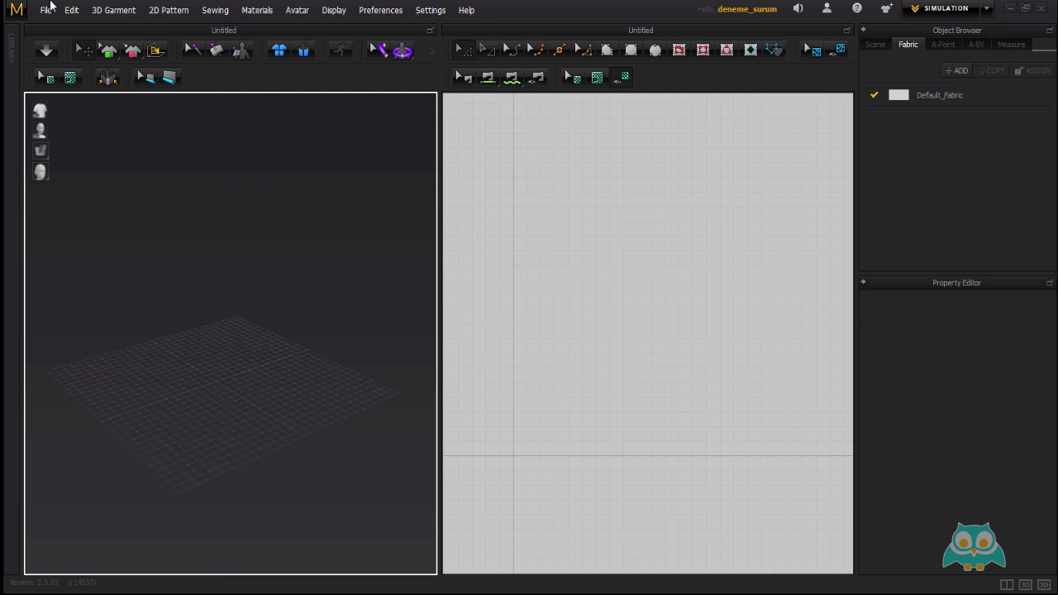
pyautogui.click(46, 10)
pyautogui.moveTo(52, 47)
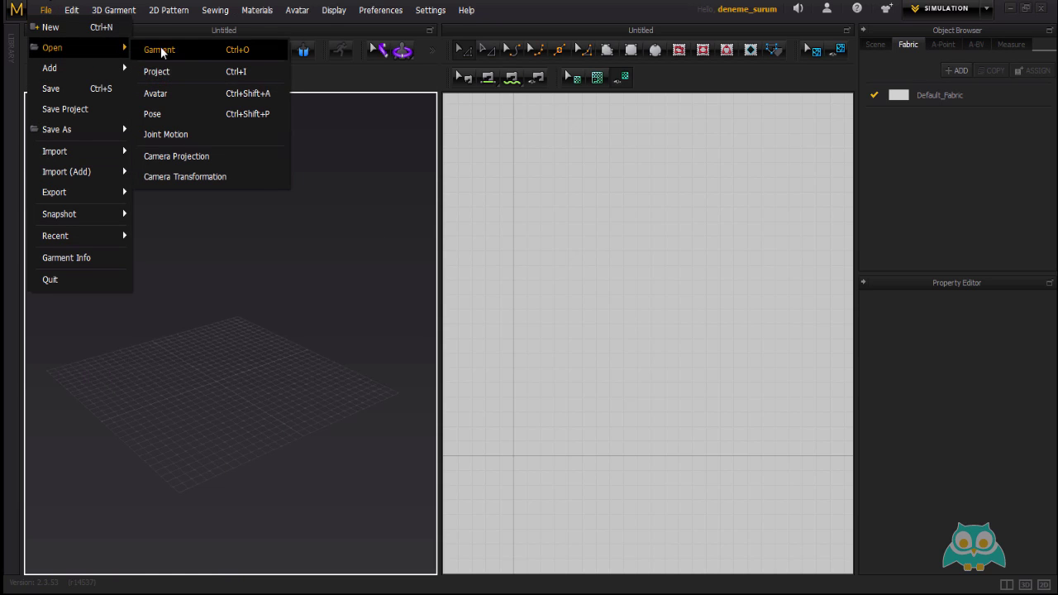
pyautogui.click(170, 74)
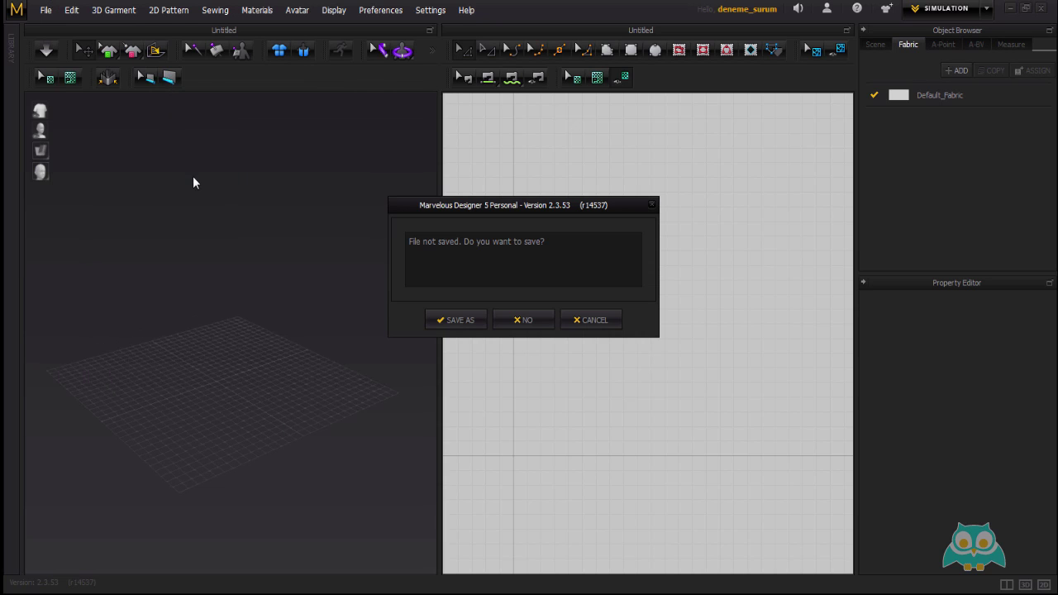
pyautogui.click(521, 320)
pyautogui.click(431, 100)
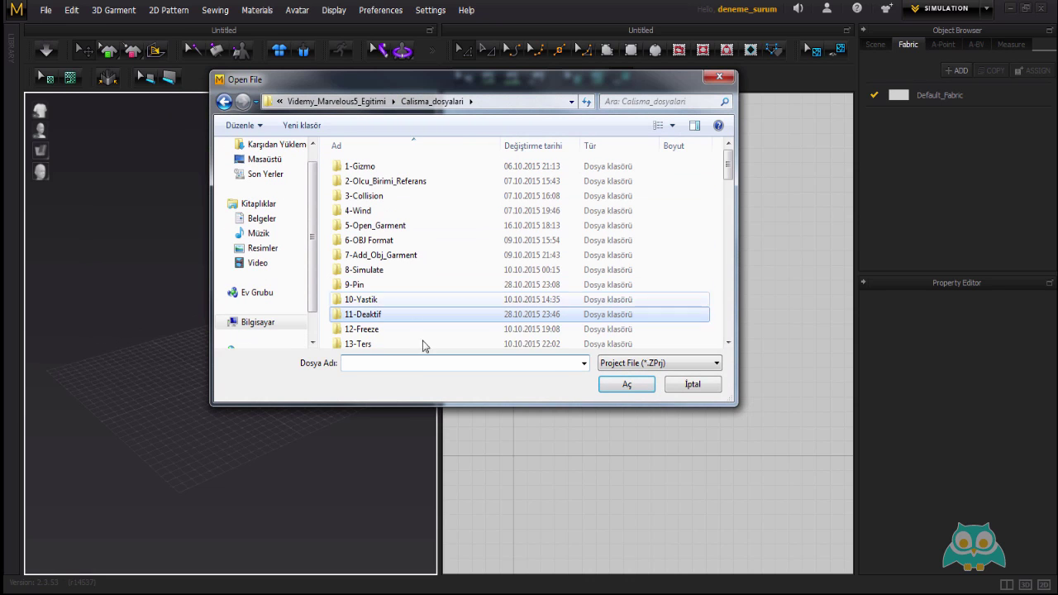
pyautogui.doubleClick(396, 322)
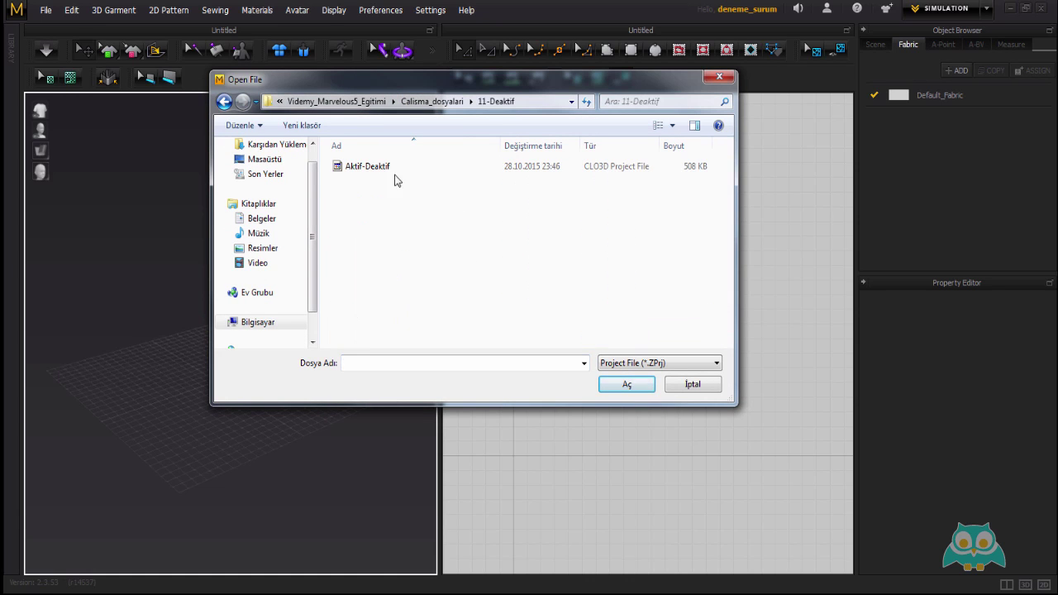
pyautogui.click(366, 167)
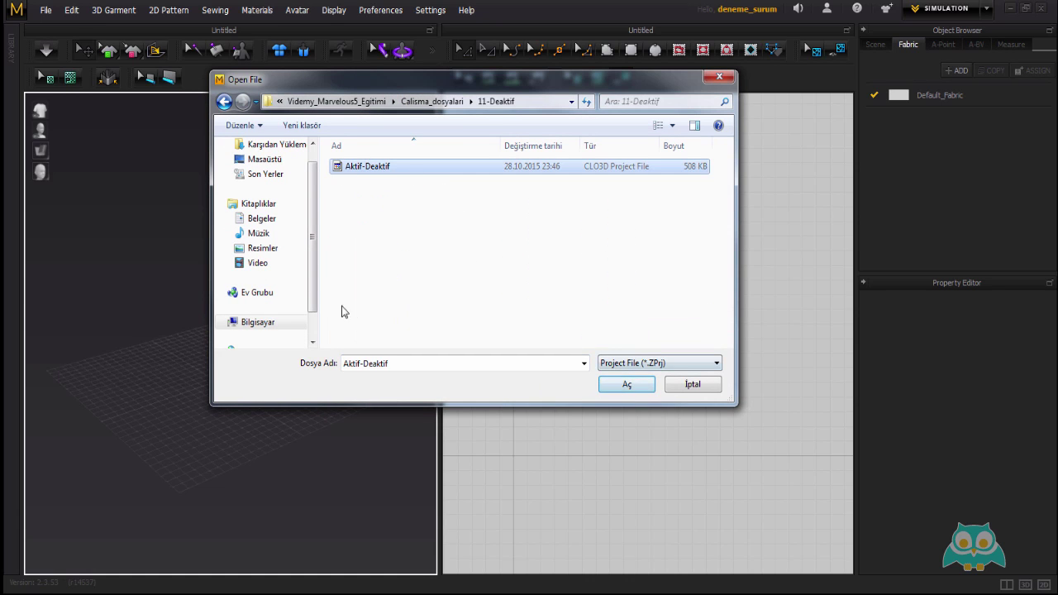
pyautogui.click(624, 384)
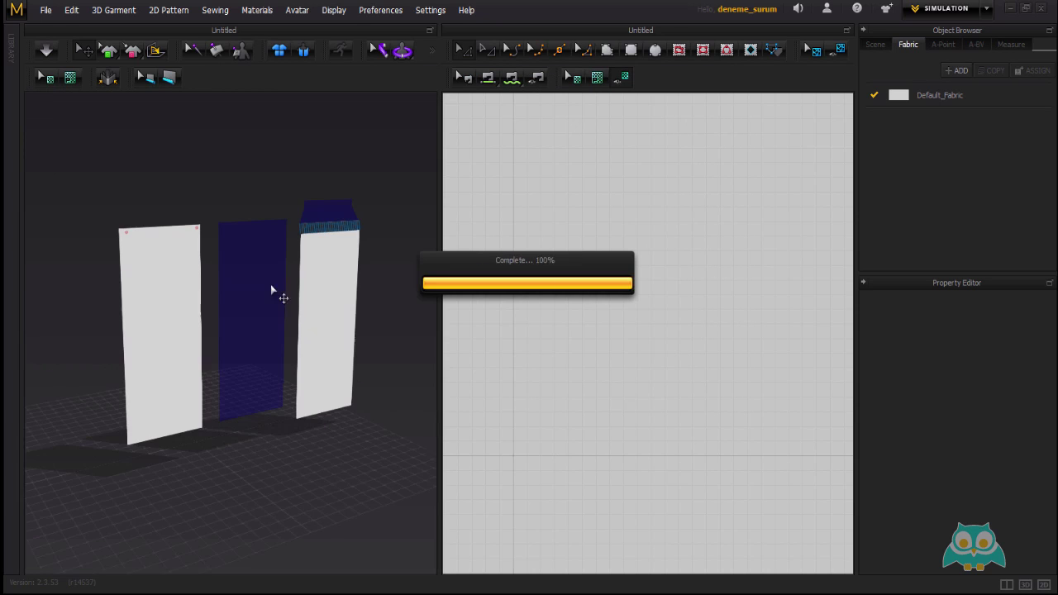
# - Examine the pinned panel, the deactivated middle panel and the sewn panel with its strip from several angles in the 3D view
pyautogui.moveTo(313, 294); pyautogui.dragTo(286, 290, button='right')
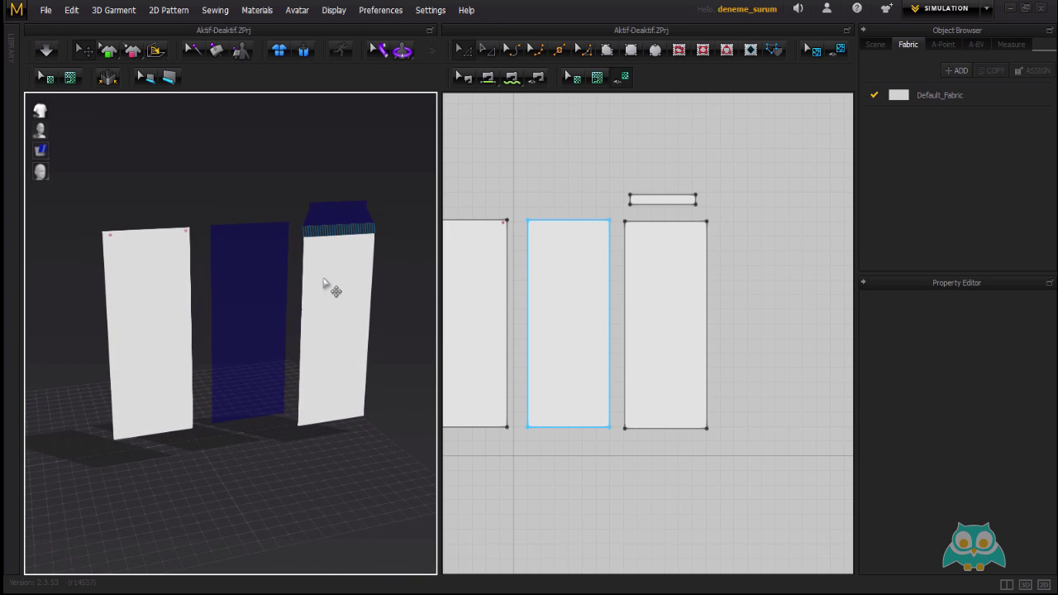
pyautogui.click(319, 277)
pyautogui.click(189, 191)
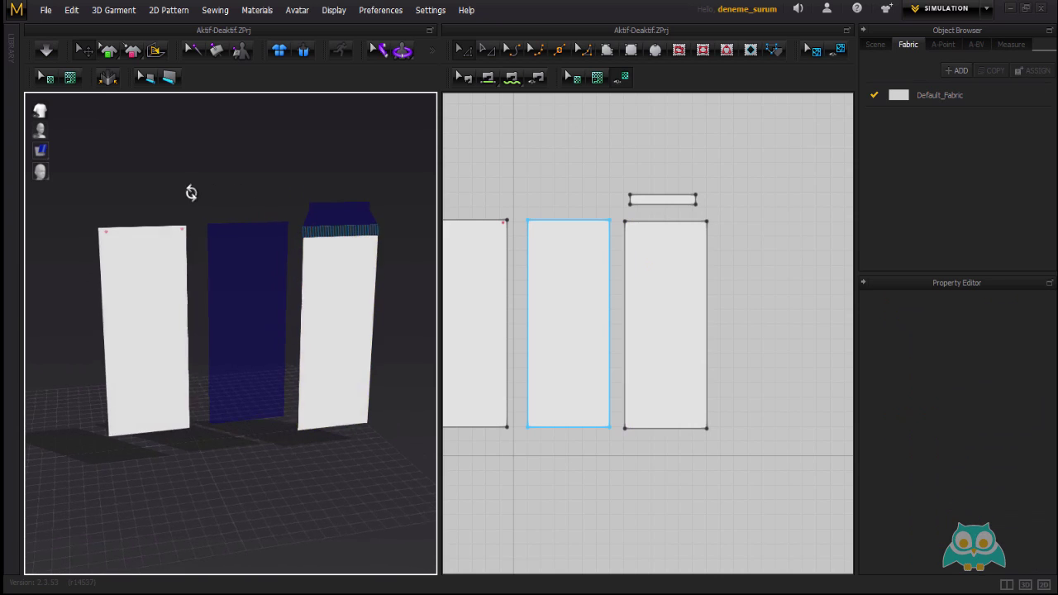
pyautogui.moveTo(189, 191); pyautogui.dragTo(178, 238, button='right')
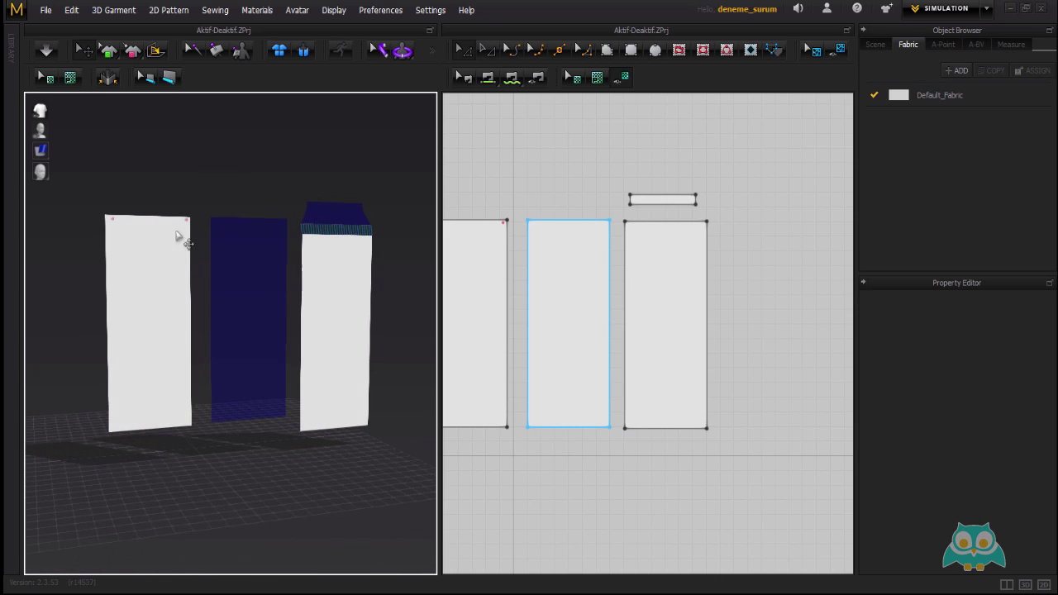
pyautogui.click(148, 241)
pyautogui.click(237, 193)
pyautogui.moveTo(236, 194); pyautogui.dragTo(229, 203, button='right')
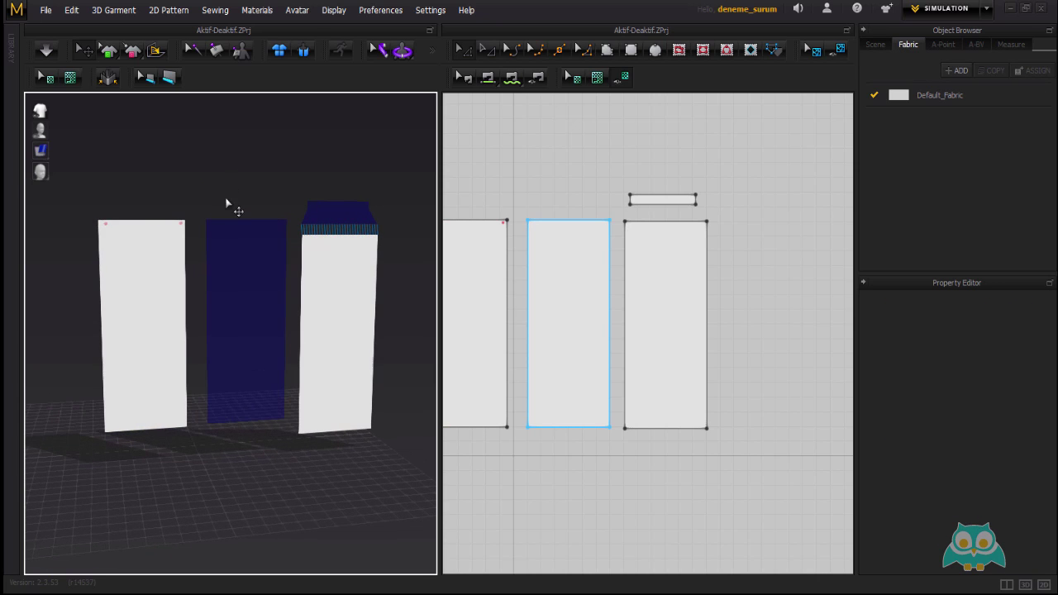
pyautogui.click(236, 252)
pyautogui.moveTo(253, 163); pyautogui.dragTo(290, 166, button='right')
pyautogui.click(290, 166)
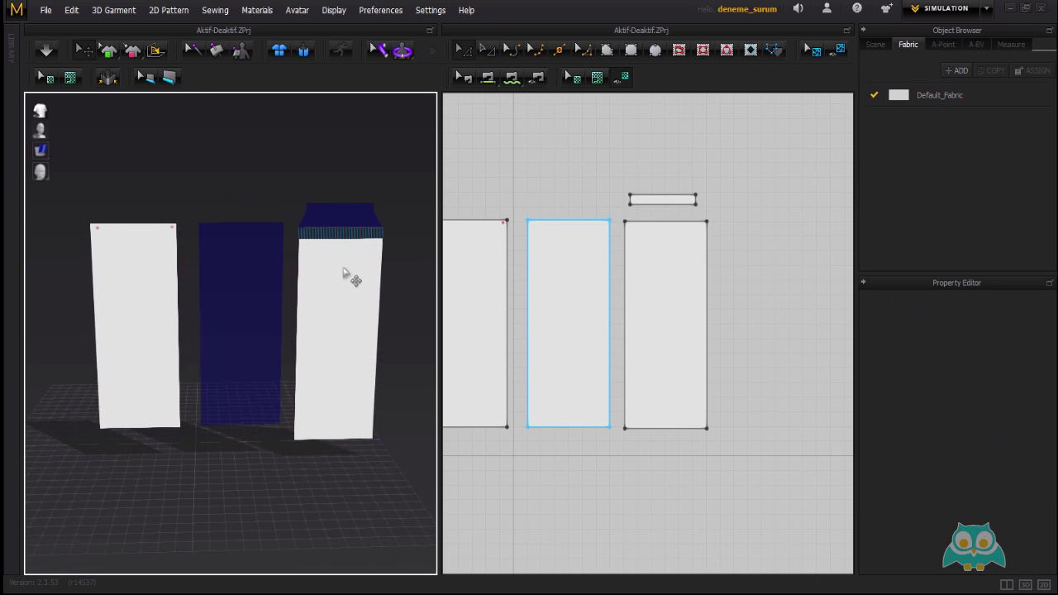
pyautogui.click(343, 271)
pyautogui.click(222, 189)
pyautogui.moveTo(223, 189); pyautogui.dragTo(267, 186, button='right')
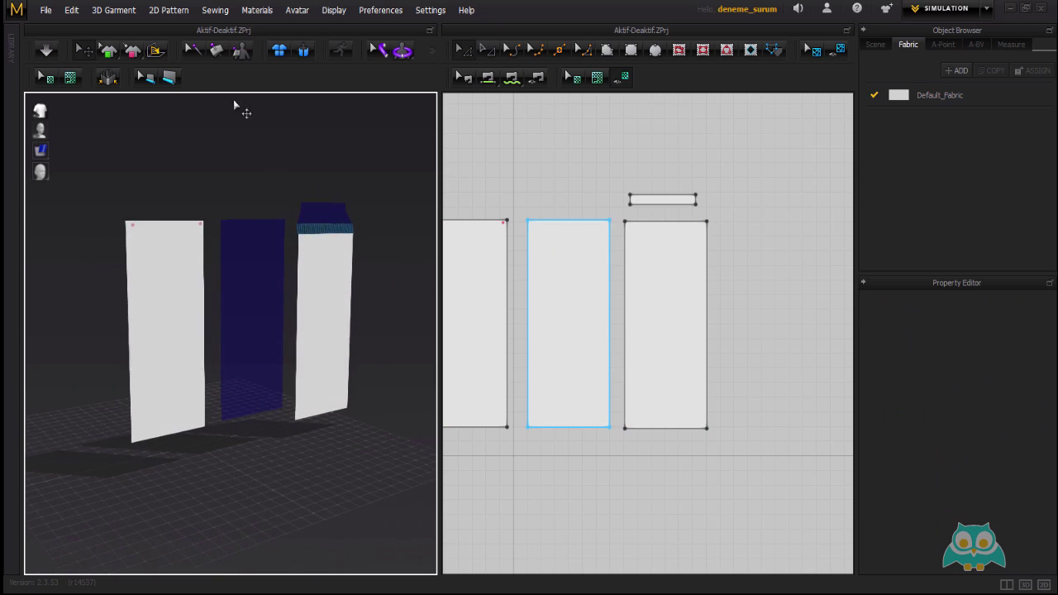
# - Start the cloth simulation and tug the pinned panel to check how it drapes
pyautogui.click(118, 11)
pyautogui.click(124, 35)
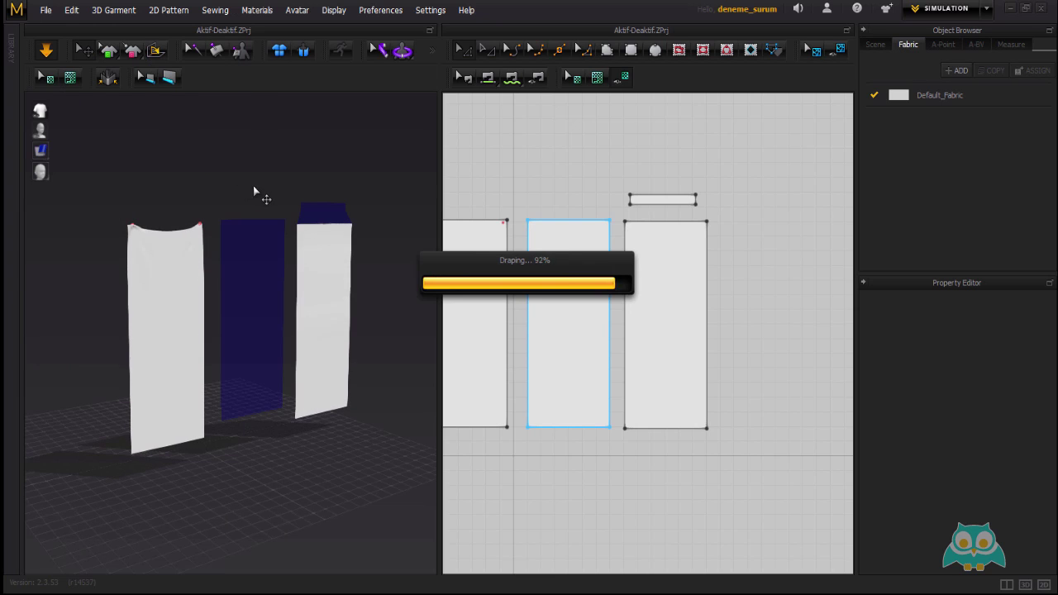
pyautogui.moveTo(260, 196); pyautogui.dragTo(237, 235, button='right')
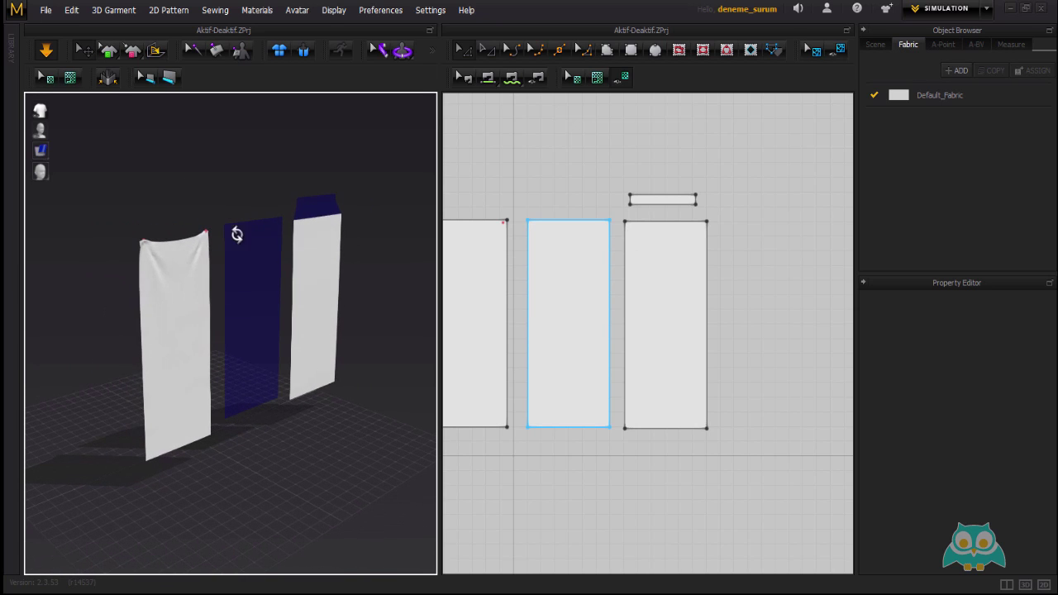
pyautogui.click(191, 321)
pyautogui.click(198, 168)
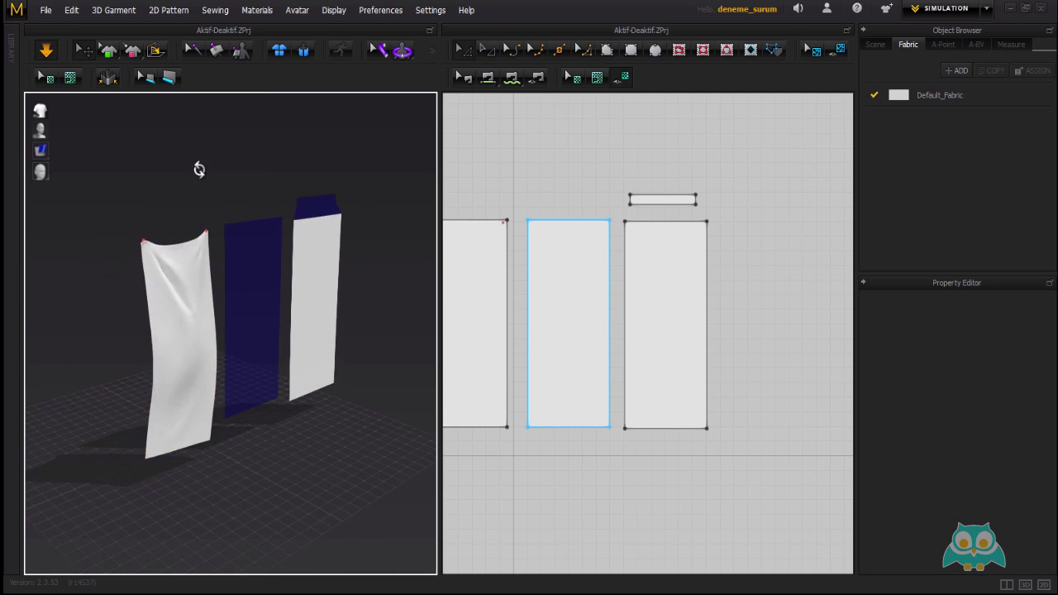
pyautogui.moveTo(198, 167); pyautogui.dragTo(217, 182, button='right')
# - Compare the deactivated middle panel with the pinned panel by trying to pull each one during the simulation
pyautogui.click(263, 270)
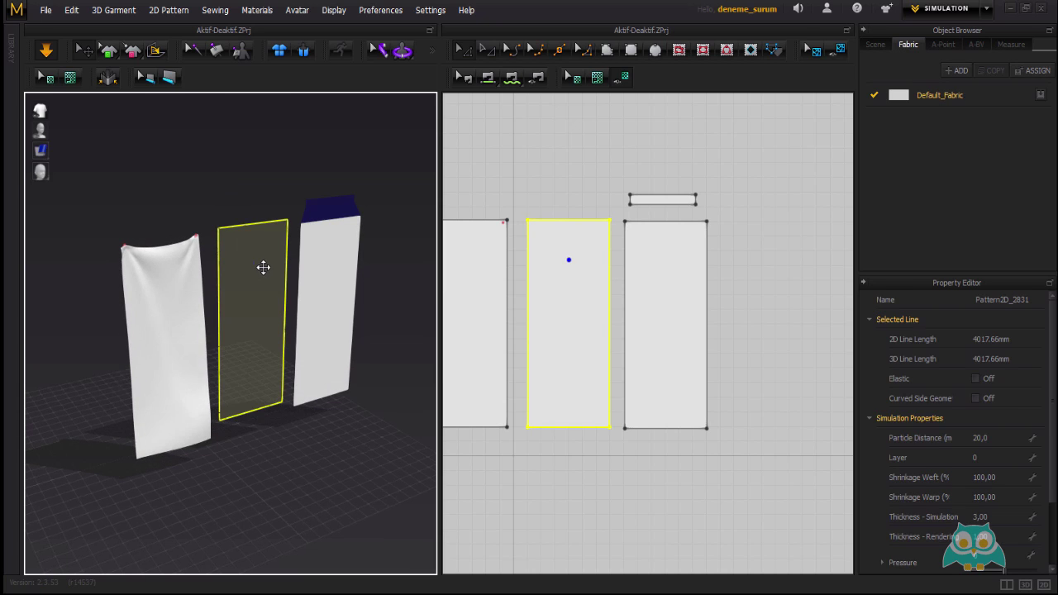
pyautogui.click(259, 264)
pyautogui.moveTo(248, 203); pyautogui.dragTo(286, 197, button='right')
pyautogui.moveTo(178, 313); pyautogui.dragTo(195, 290)
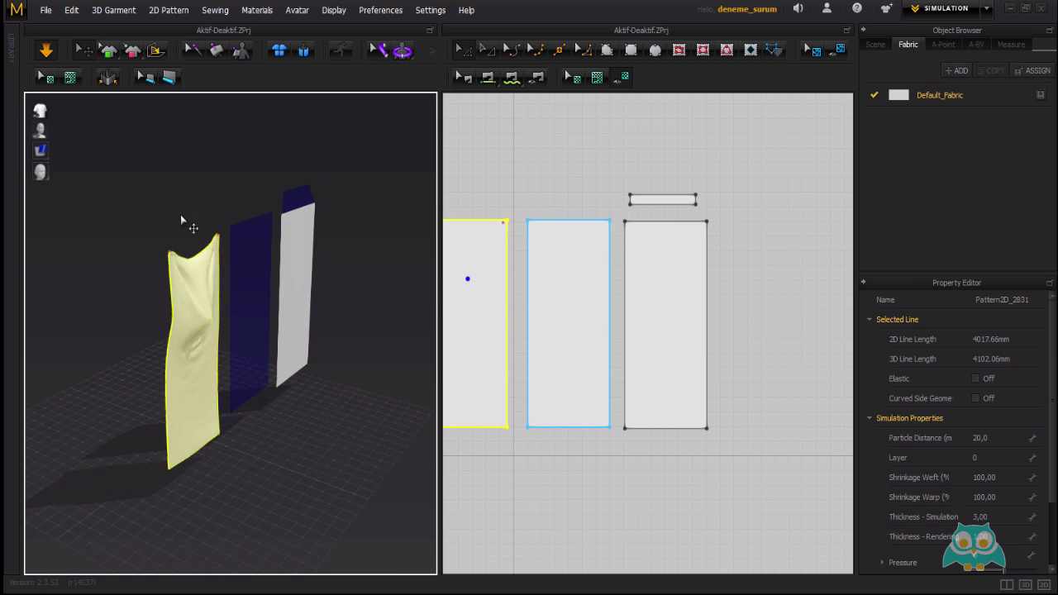
pyautogui.click(180, 215)
pyautogui.moveTo(227, 217); pyautogui.dragTo(217, 197, button='right')
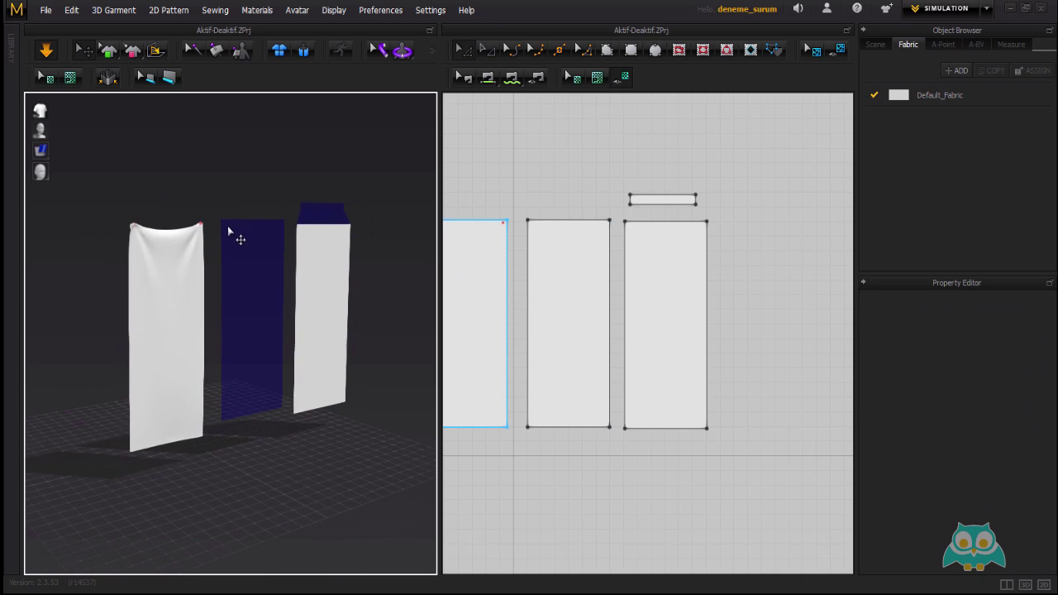
pyautogui.moveTo(237, 236); pyautogui.dragTo(232, 203, button='right')
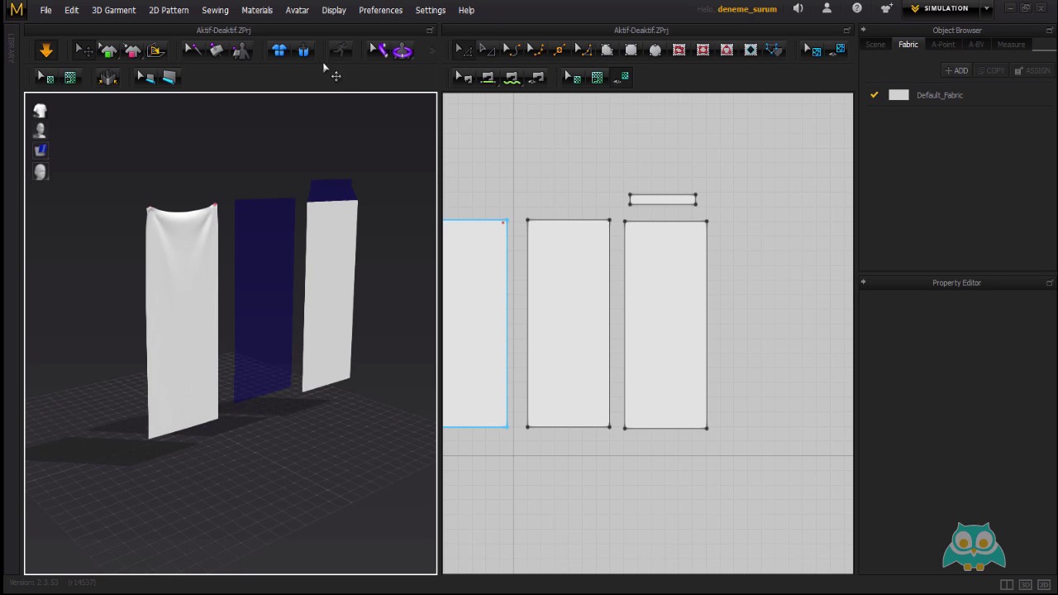
pyautogui.click(123, 11)
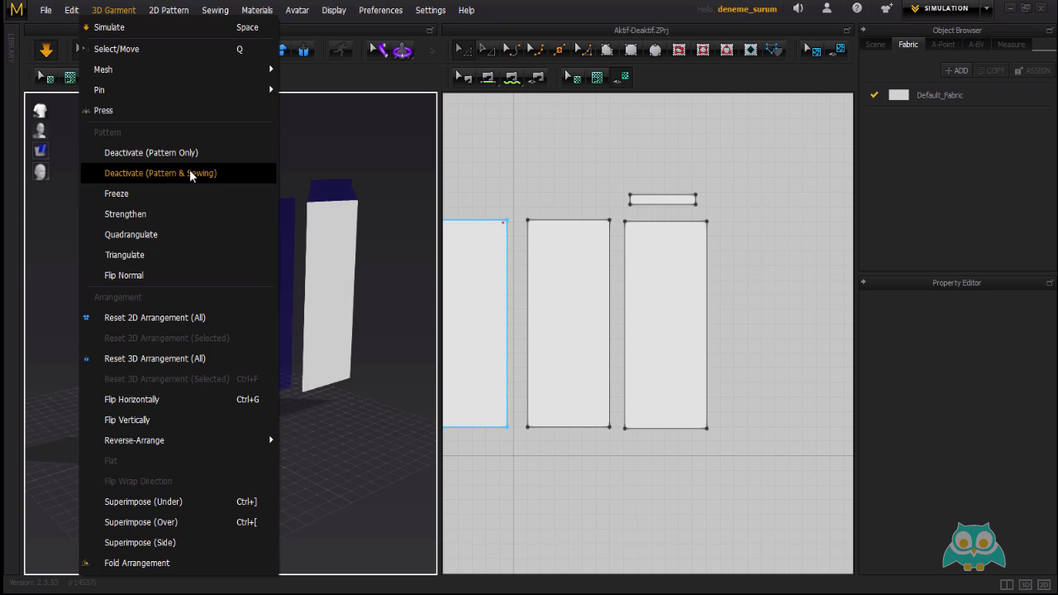
pyautogui.click(346, 154)
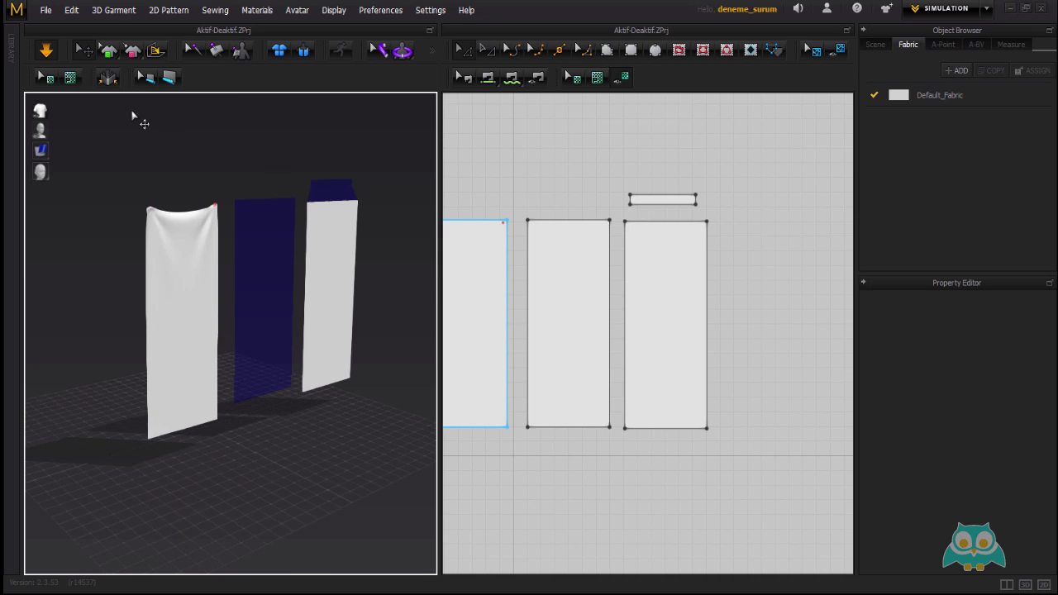
pyautogui.moveTo(273, 216); pyautogui.dragTo(233, 206, button='right')
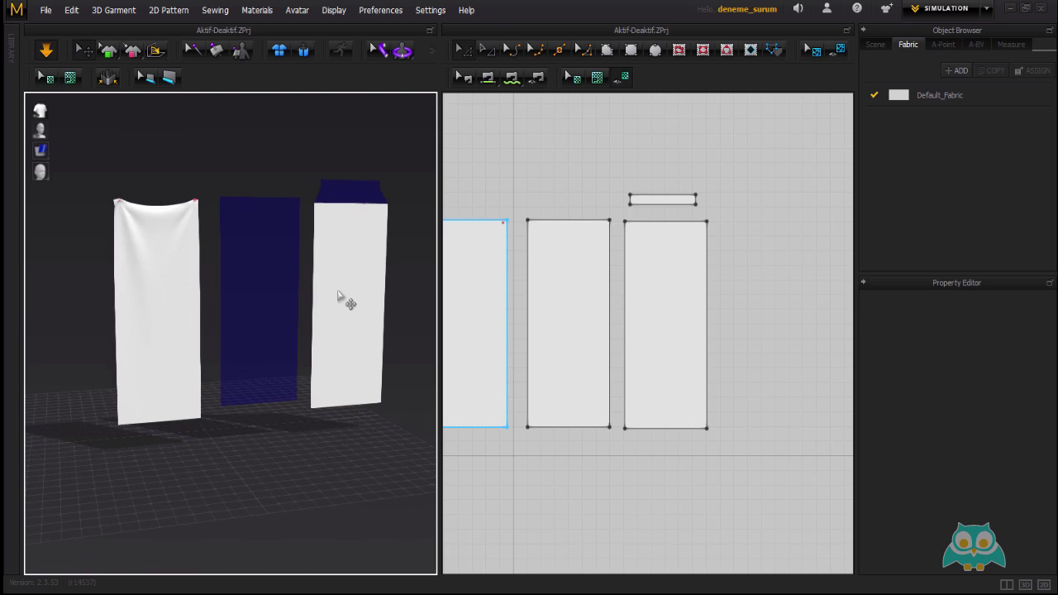
pyautogui.moveTo(350, 239)
pyautogui.mouseDown(button='right')
pyautogui.moveTo(298, 215)
pyautogui.moveTo(342, 224)
pyautogui.mouseUp(button='right')
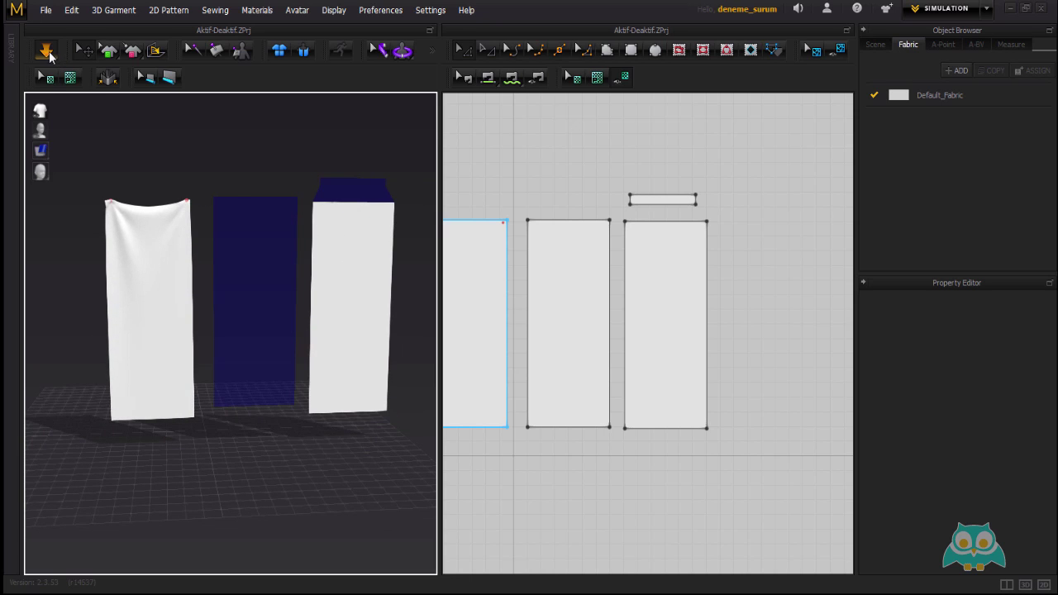
# - Stop the simulation, select the large panel sewn to the strip, and briefly rerun the simulation to test its seam
pyautogui.click(358, 232)
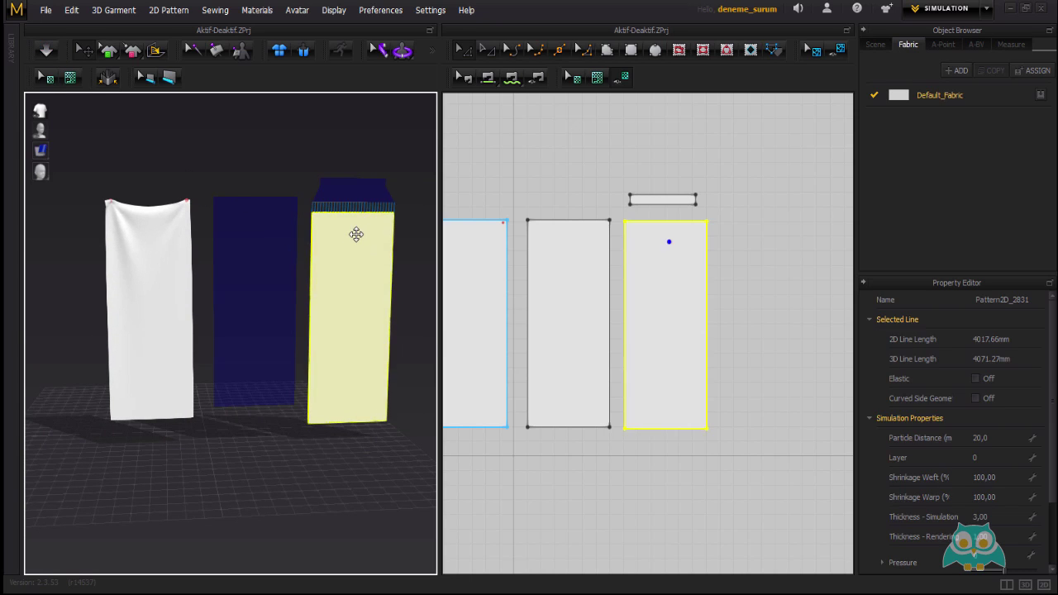
pyautogui.moveTo(366, 240); pyautogui.dragTo(341, 241, button='right')
pyautogui.click(49, 51)
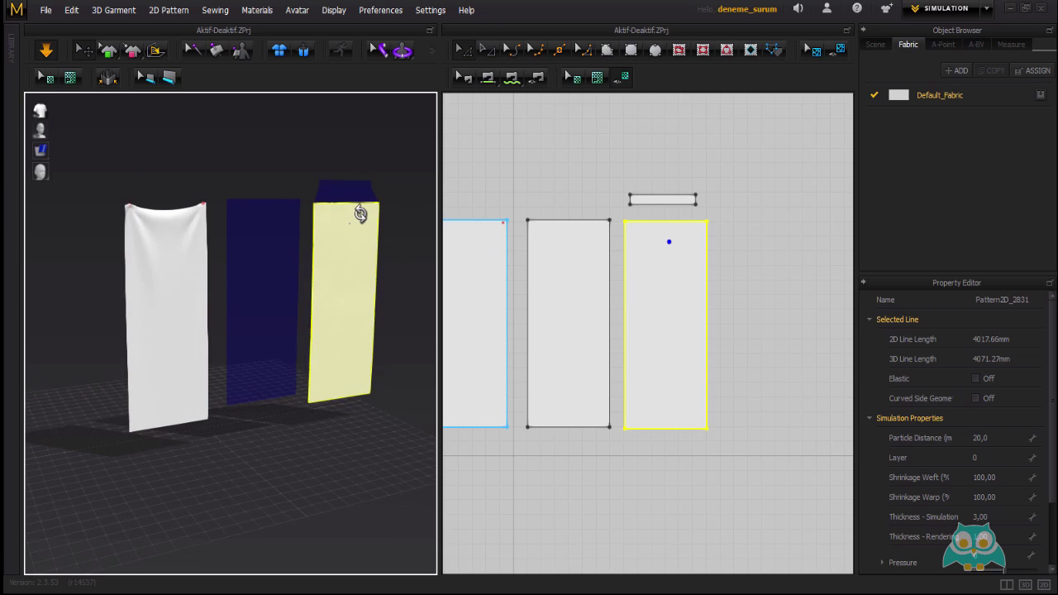
pyautogui.click(49, 52)
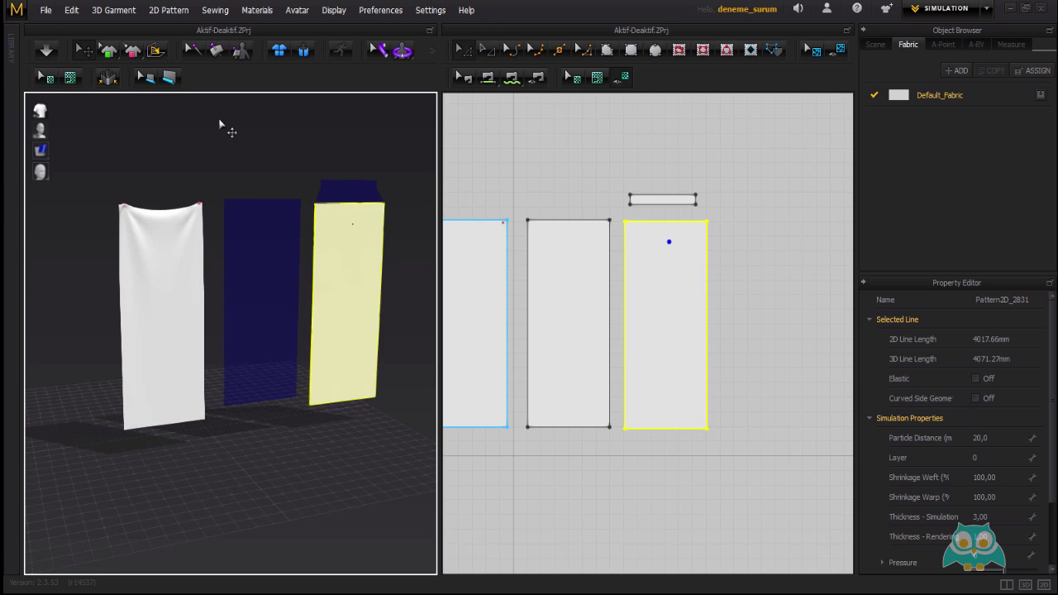
pyautogui.click(307, 147)
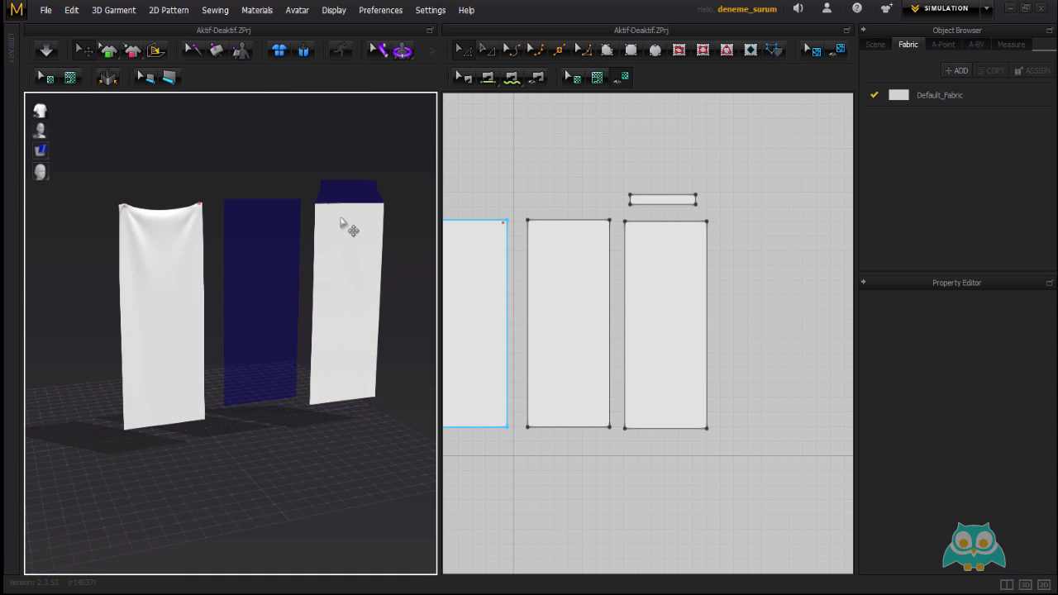
# - Reactivate the deactivated strip by selecting it together with the large panel sewn beneath it, and clear the selection
pyautogui.click(340, 221)
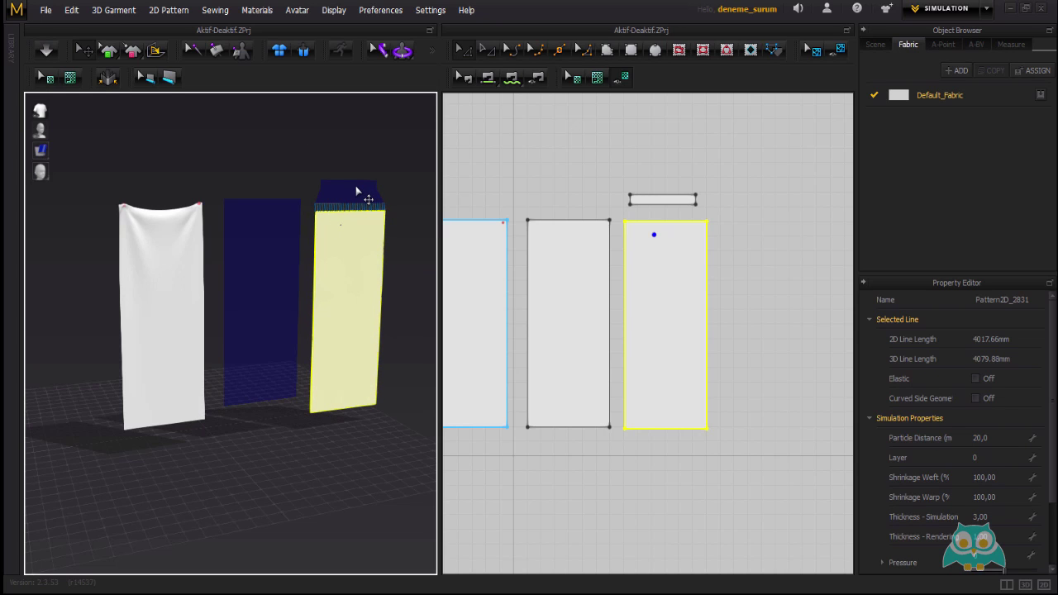
pyautogui.keyDown('shift'); pyautogui.click(356, 192); pyautogui.keyUp('shift')
pyautogui.rightClick(355, 188)
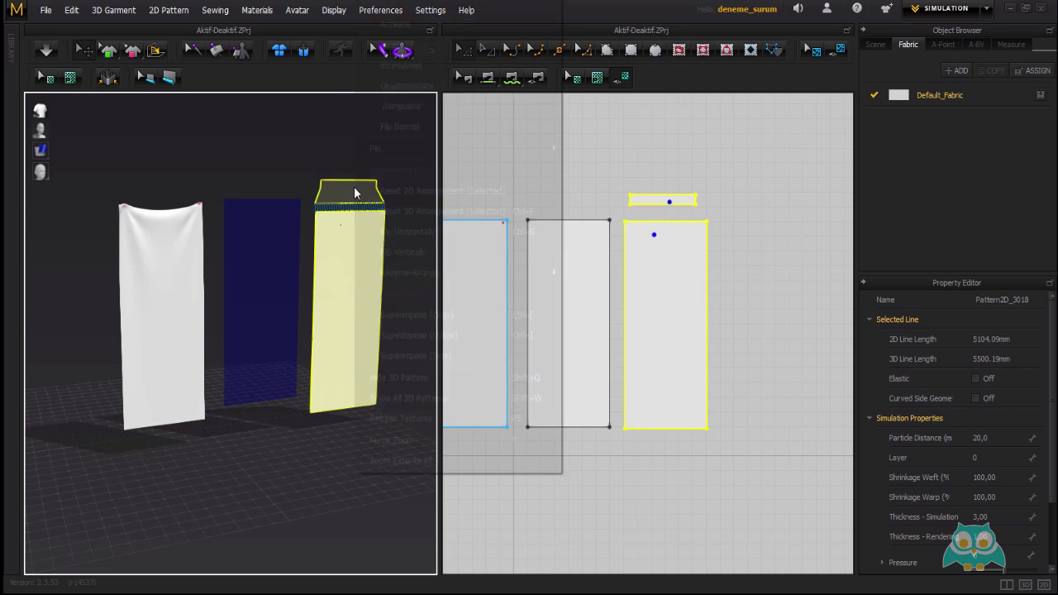
pyautogui.click(402, 27)
pyautogui.click(386, 147)
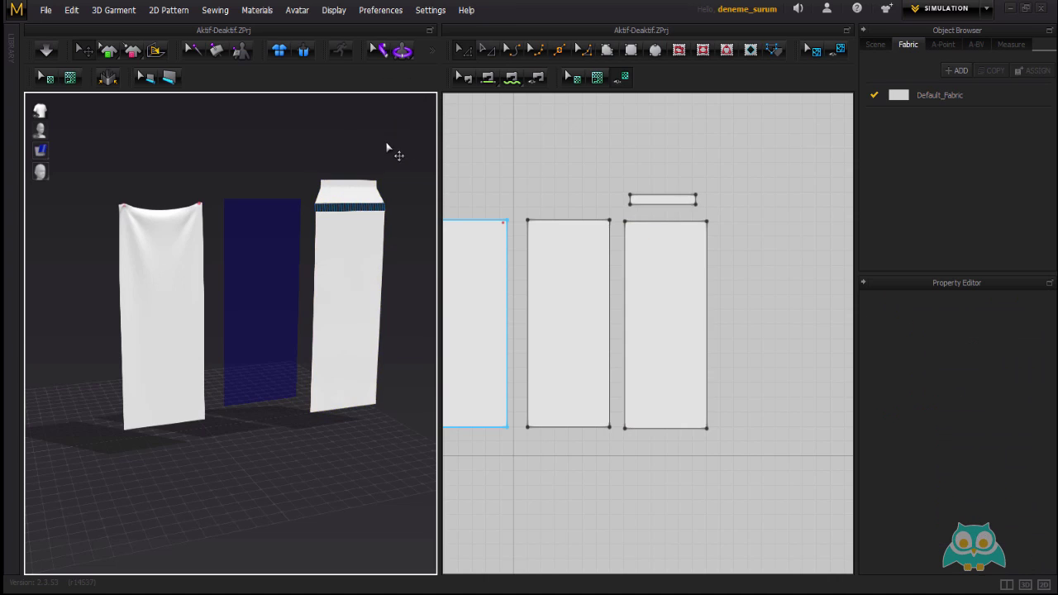
# - Deactivate both the strip and the large panel beneath it, including their sewing, using Deactivate (Pattern & Sewing)
pyautogui.click(360, 190)
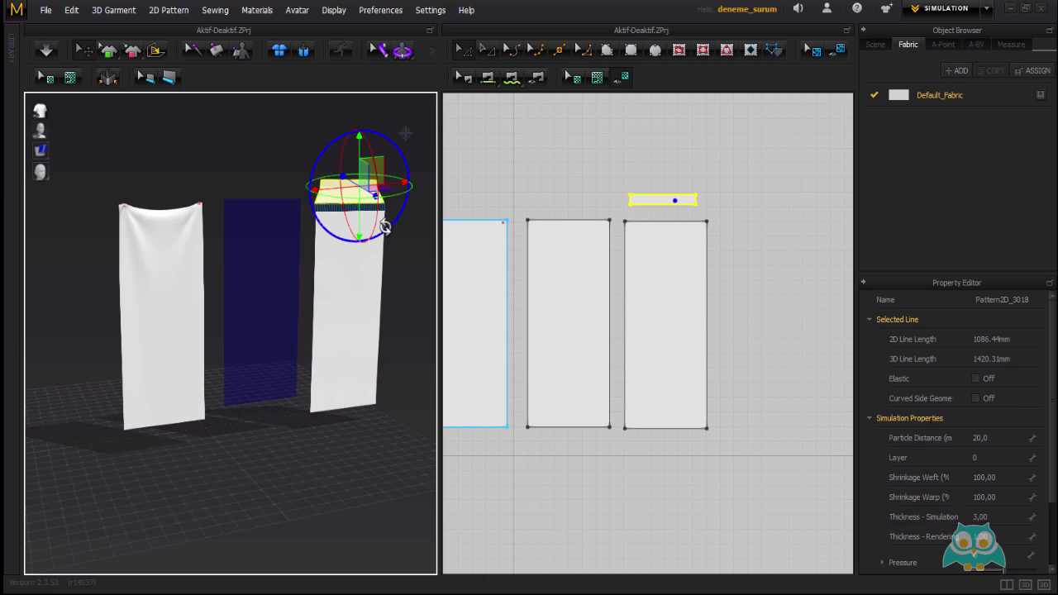
pyautogui.click(368, 295)
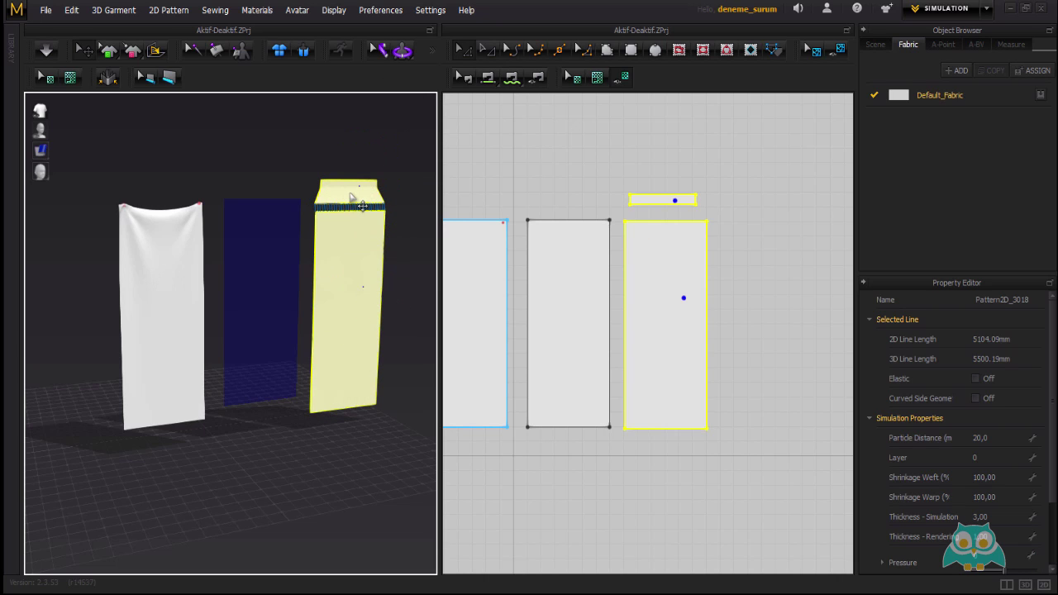
pyautogui.rightClick(348, 192)
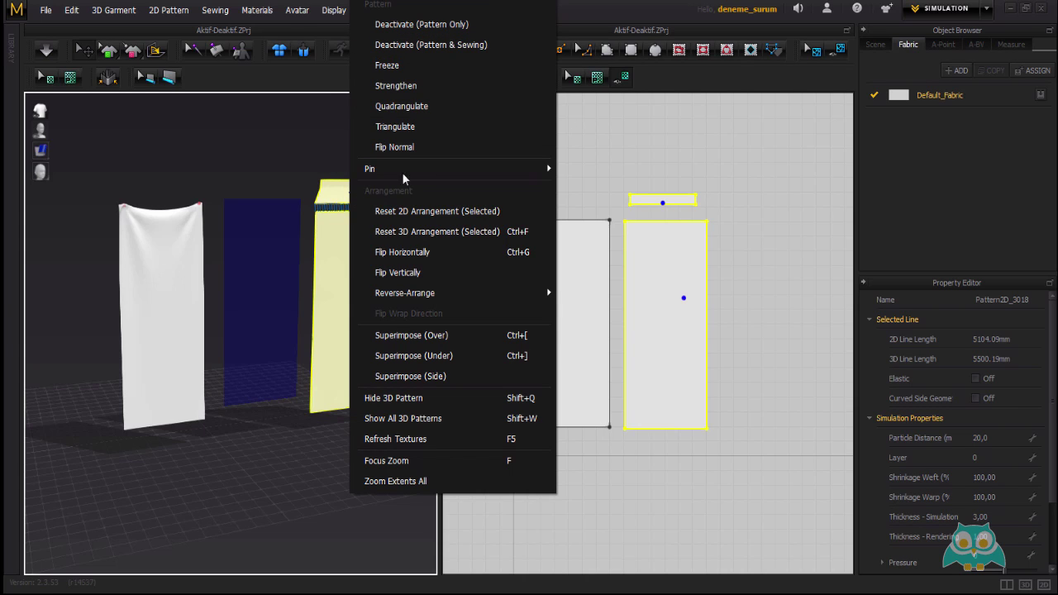
pyautogui.click(442, 45)
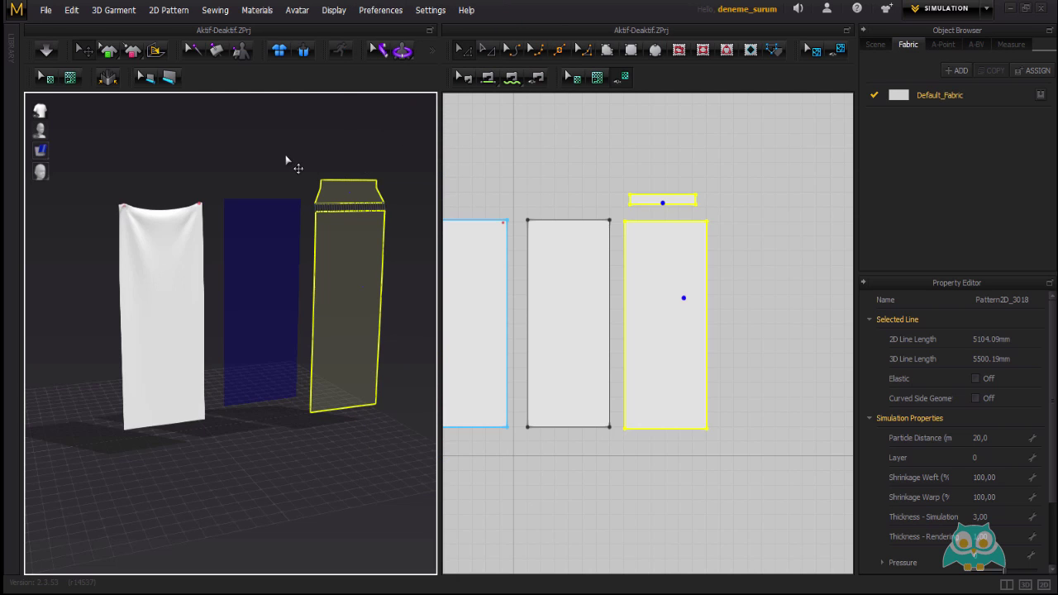
# - Run the simulation and pull the pinned panel to compare its movement with the three deactivated patterns
pyautogui.click(113, 10)
pyautogui.click(116, 30)
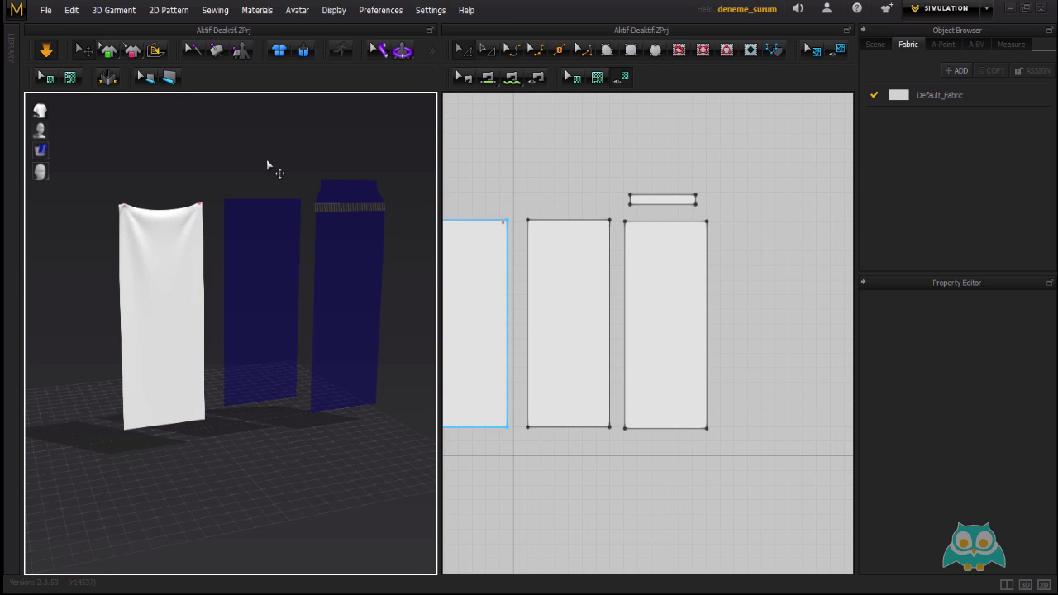
pyautogui.moveTo(159, 264); pyautogui.dragTo(184, 276)
pyautogui.click(207, 170)
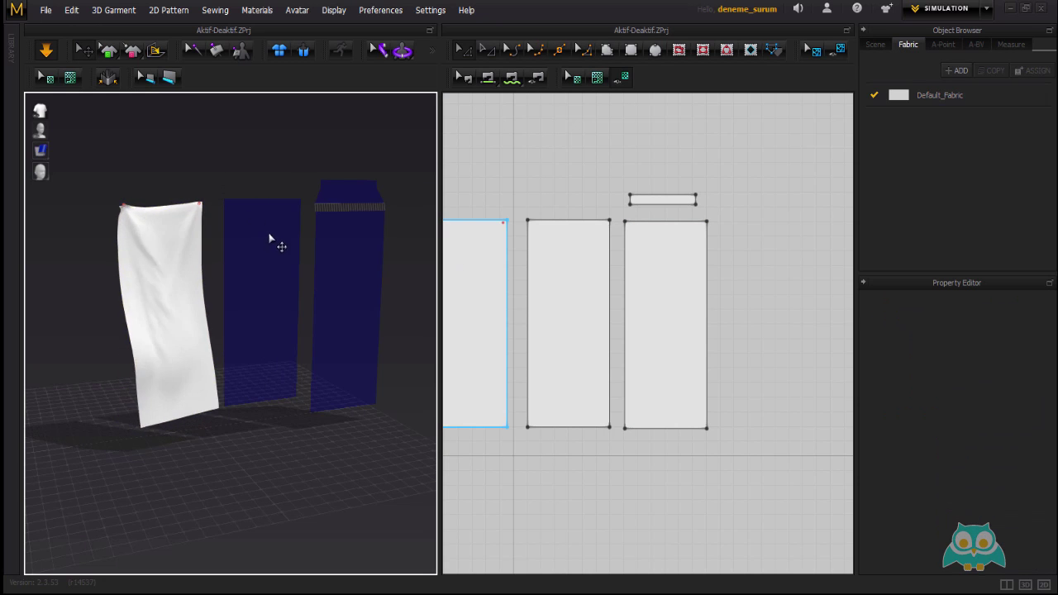
pyautogui.moveTo(270, 238); pyautogui.dragTo(342, 260, button='right')
pyautogui.moveTo(243, 328); pyautogui.dragTo(339, 307)
pyautogui.moveTo(339, 308); pyautogui.dragTo(157, 290, button='right')
pyautogui.moveTo(158, 290); pyautogui.dragTo(229, 246, button='middle')
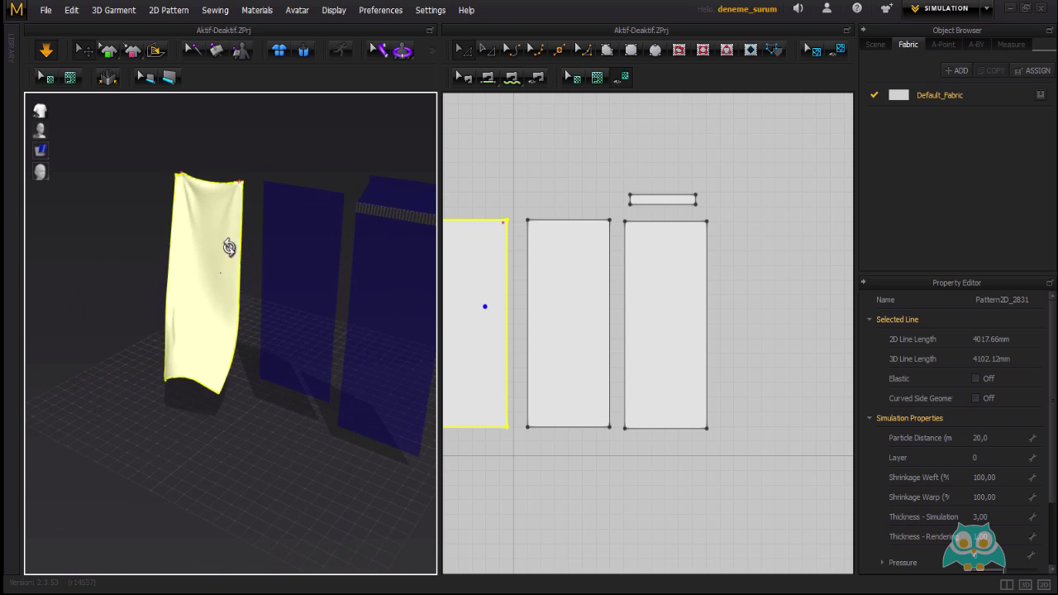
# - Pull the pinned panel again, check the deactivated patterns and their sewing from several angles, and stop the simulation
pyautogui.moveTo(229, 246); pyautogui.dragTo(204, 266, button='right')
pyautogui.moveTo(204, 266); pyautogui.dragTo(148, 276)
pyautogui.click(266, 173)
pyautogui.moveTo(331, 235); pyautogui.dragTo(264, 278, button='right')
pyautogui.click(264, 278)
pyautogui.moveTo(276, 314); pyautogui.dragTo(196, 265, button='right')
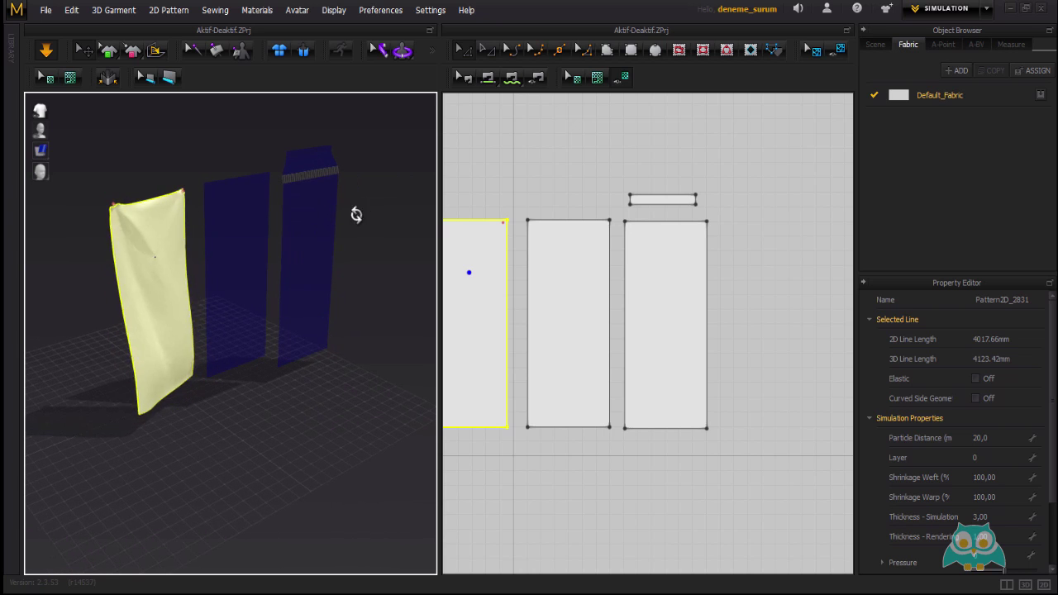
pyautogui.moveTo(355, 212); pyautogui.dragTo(295, 173, button='right')
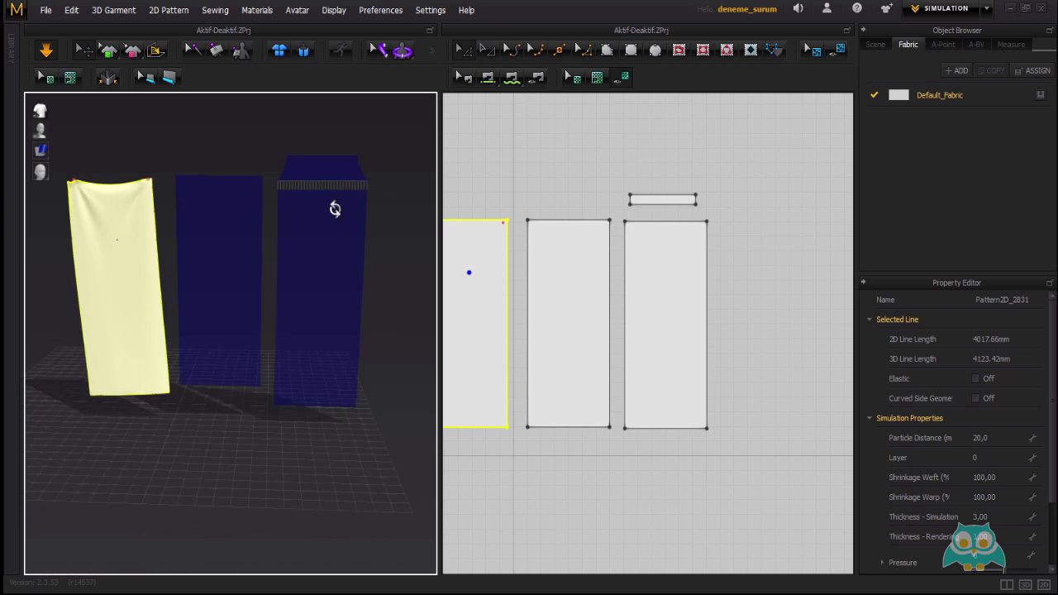
pyautogui.moveTo(333, 208); pyautogui.dragTo(330, 243, button='right')
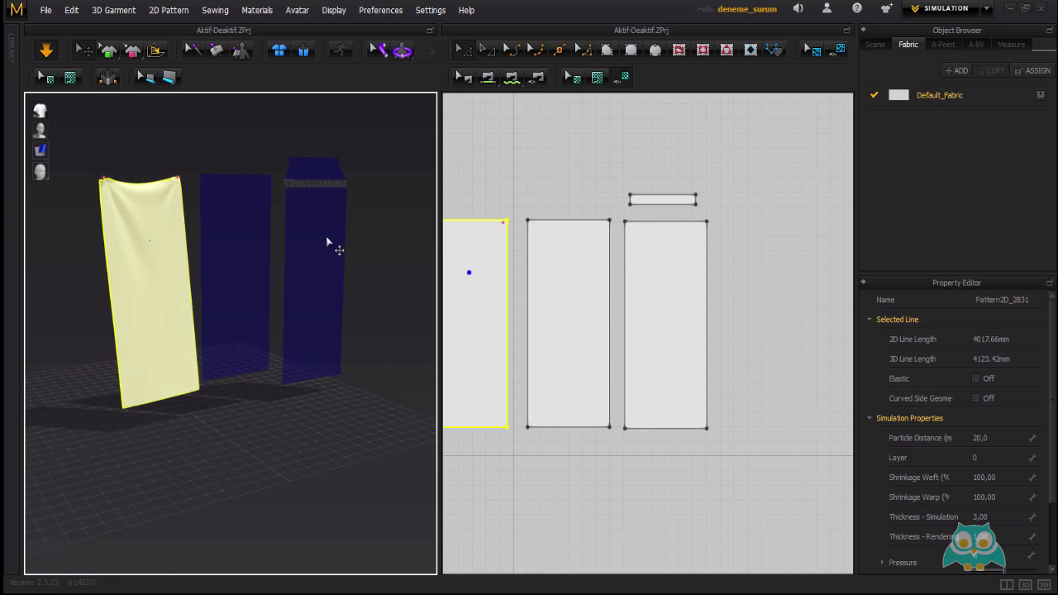
pyautogui.click(49, 52)
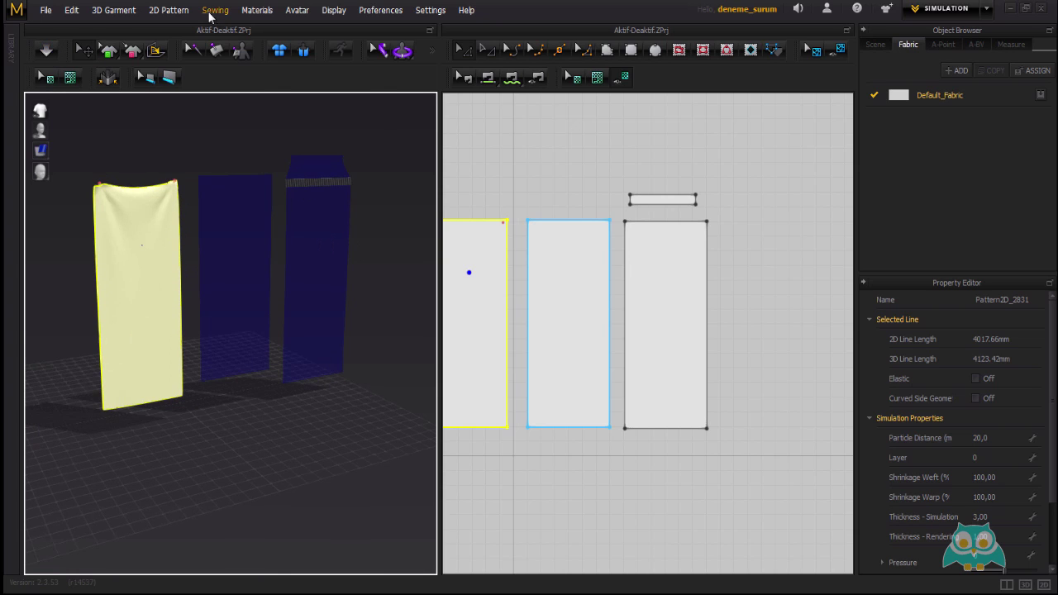
pyautogui.click(114, 10)
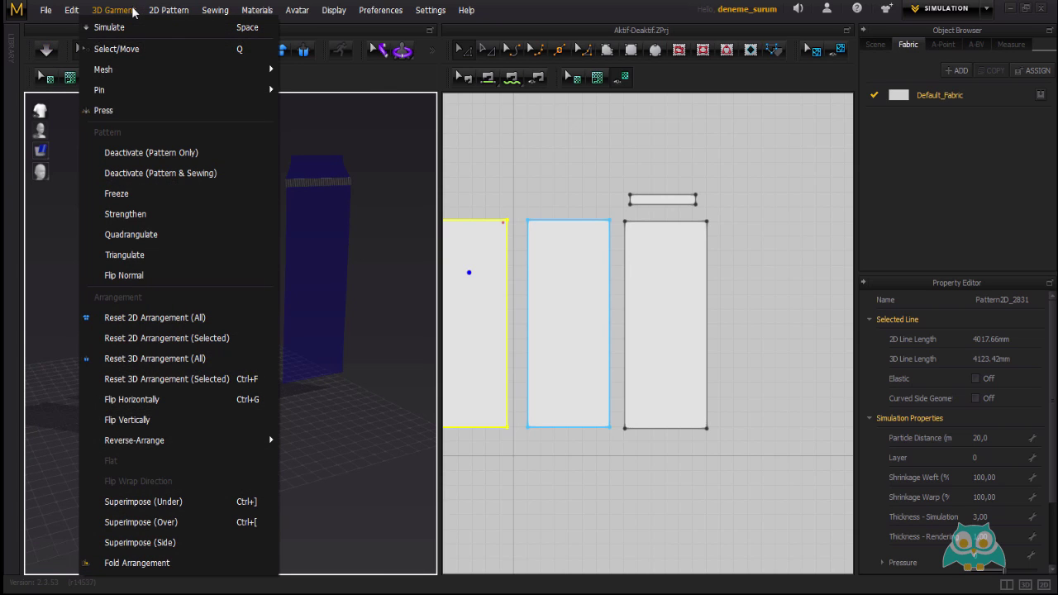
pyautogui.click(169, 194)
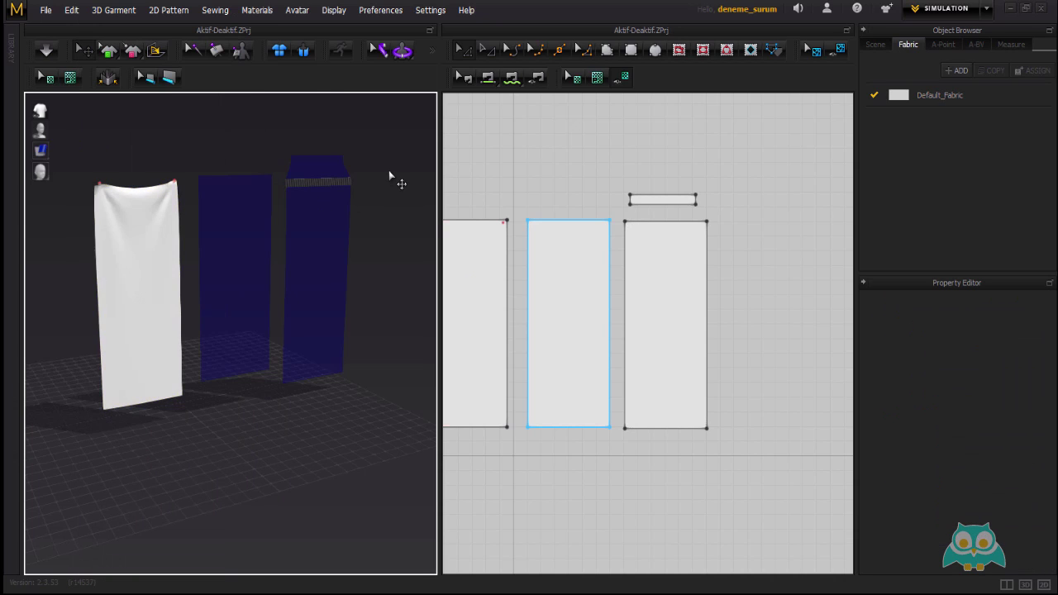
# - Open the freeze project from the 12-Freeze folder without saving the current project
pyautogui.click(47, 10)
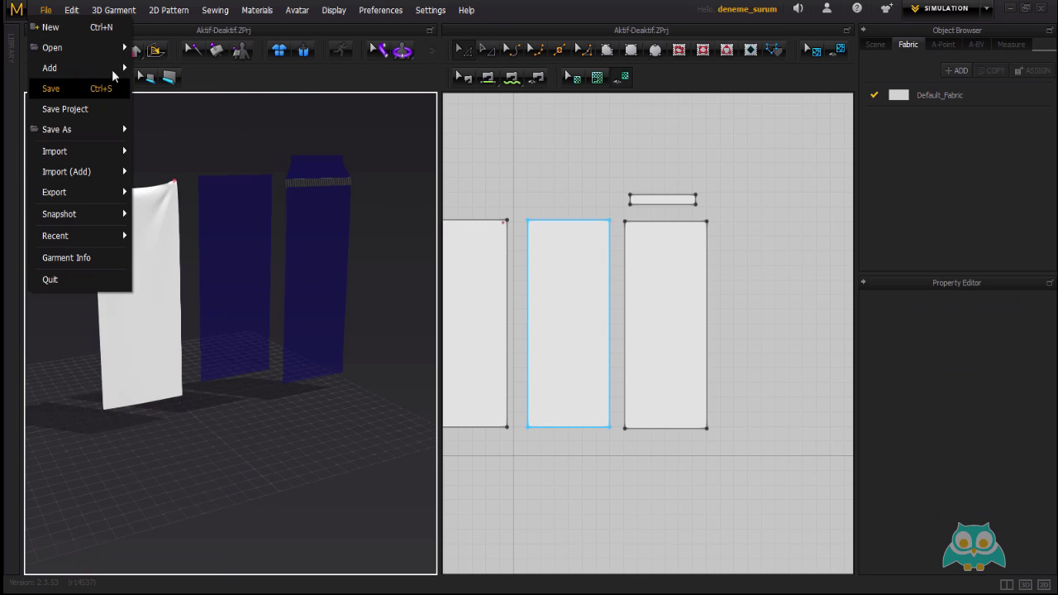
pyautogui.moveTo(57, 47)
pyautogui.click(157, 71)
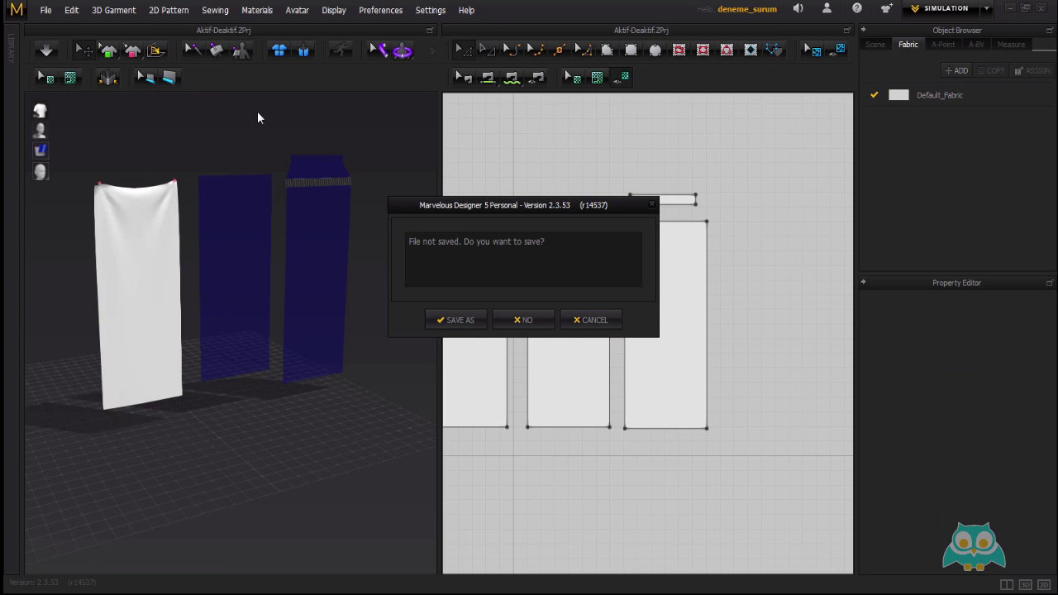
pyautogui.click(533, 319)
pyautogui.click(432, 101)
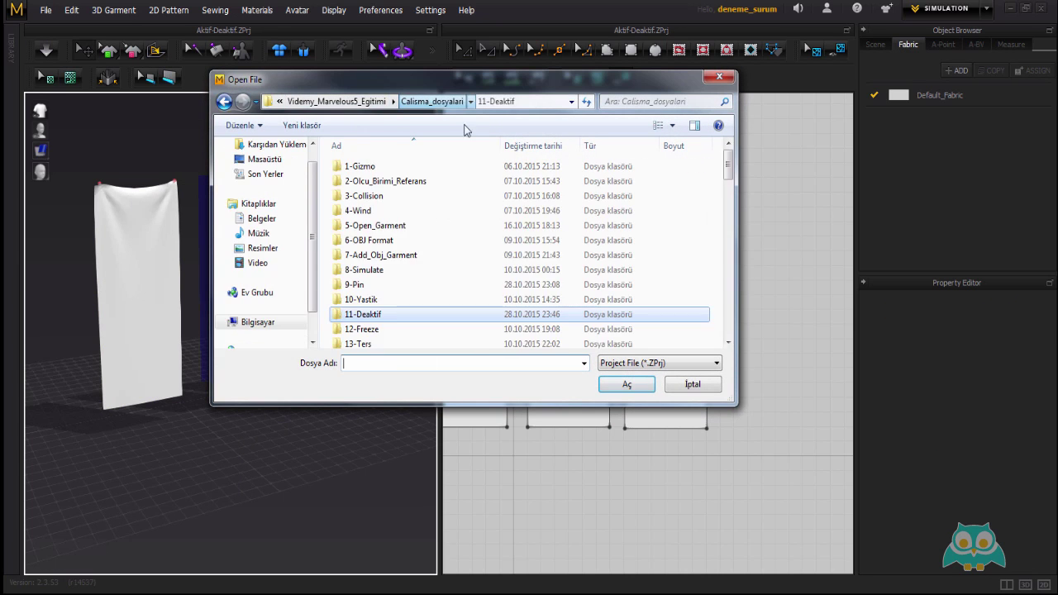
pyautogui.doubleClick(384, 329)
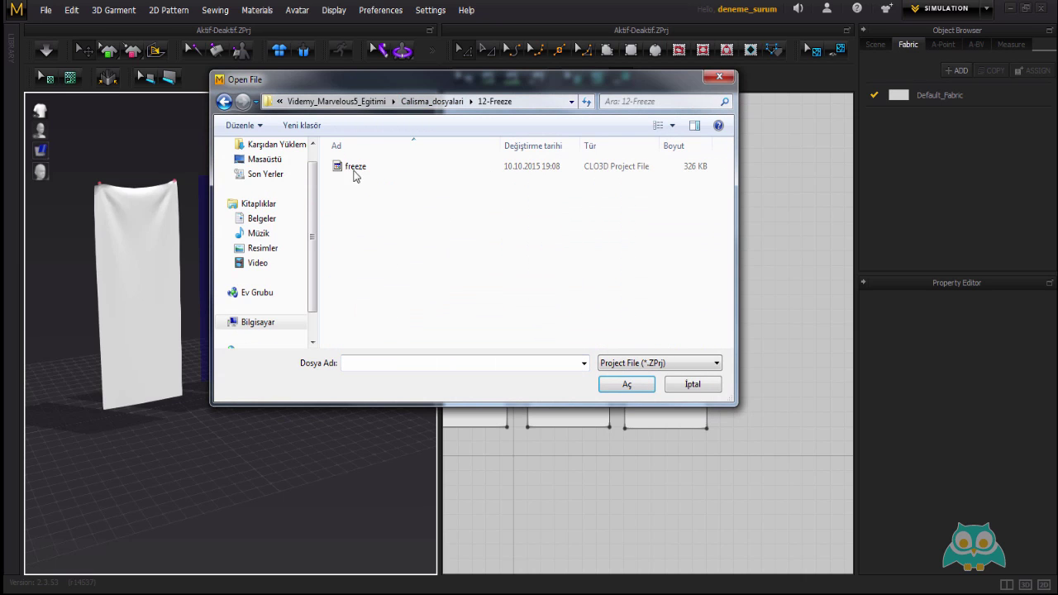
pyautogui.click(360, 173)
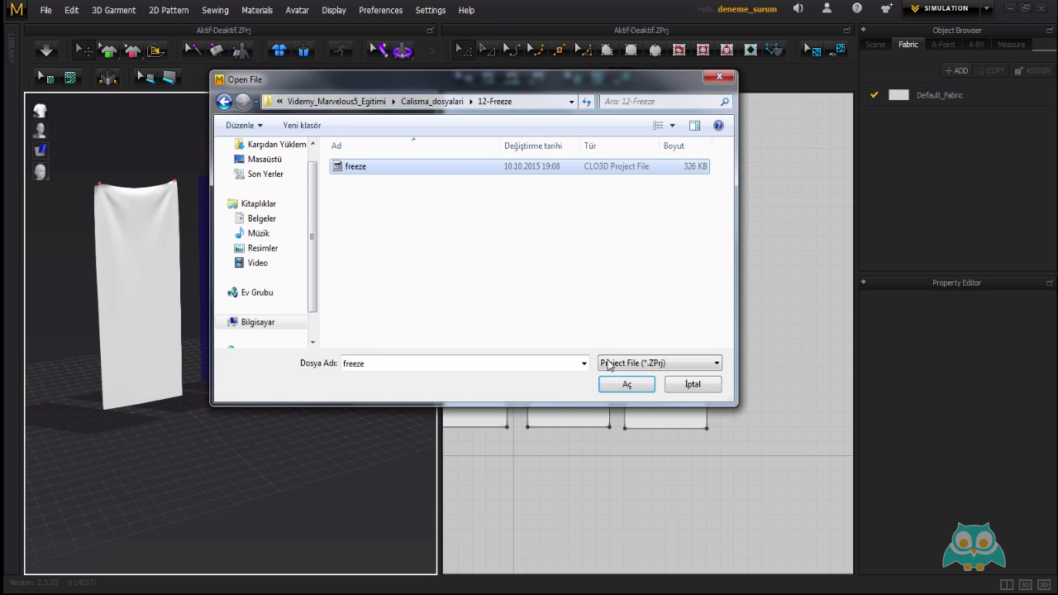
pyautogui.click(626, 384)
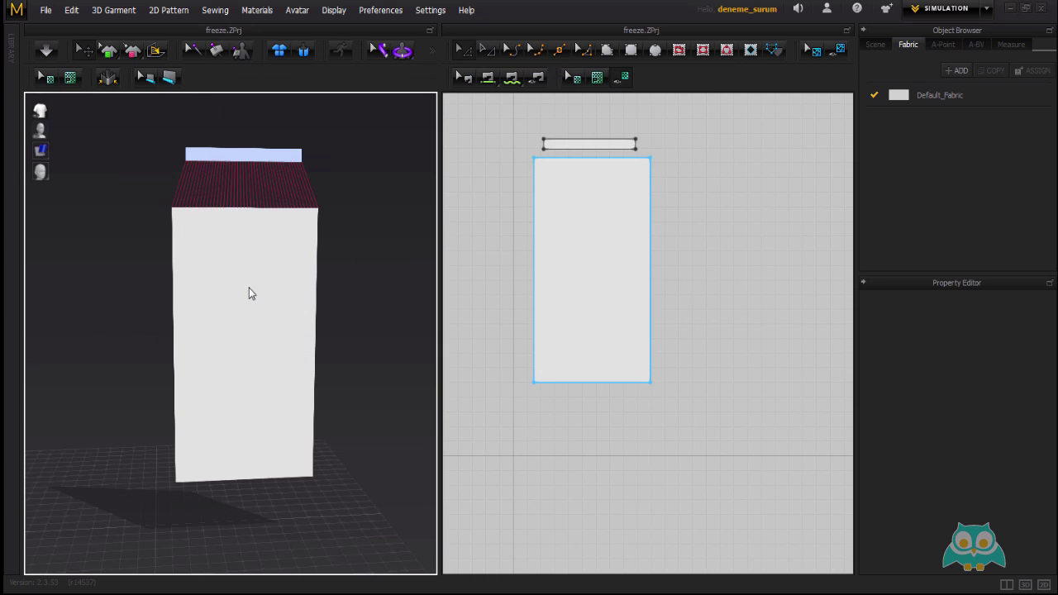
# - Examine the large panel, the narrow strip above it and the sewing between them from several angles
pyautogui.moveTo(293, 317); pyautogui.dragTo(245, 194, button='right')
pyautogui.click(252, 275)
pyautogui.click(245, 176)
pyautogui.click(344, 206)
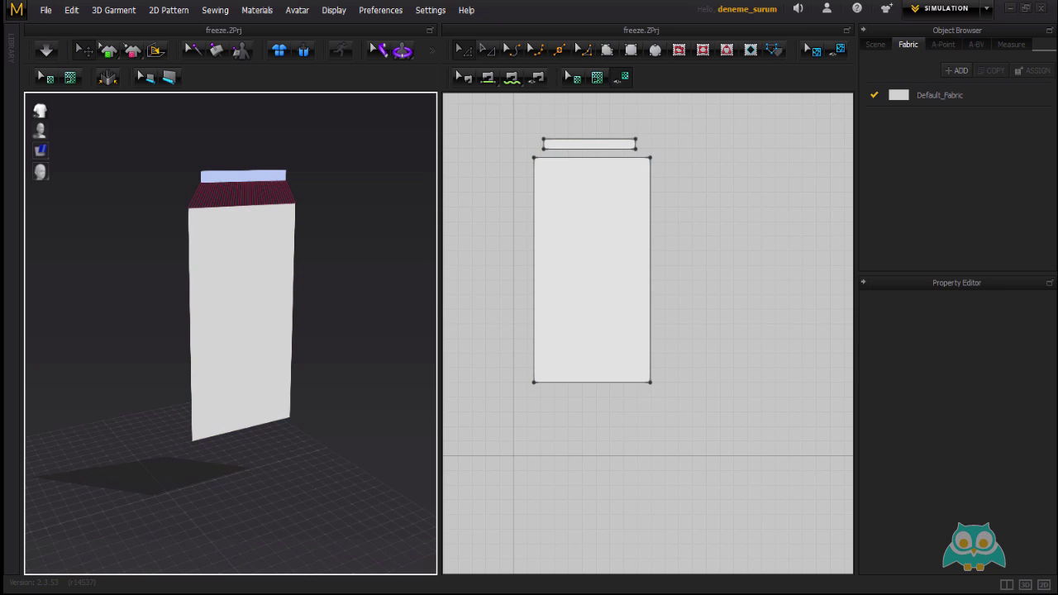
pyautogui.scroll(2, 237, 169)
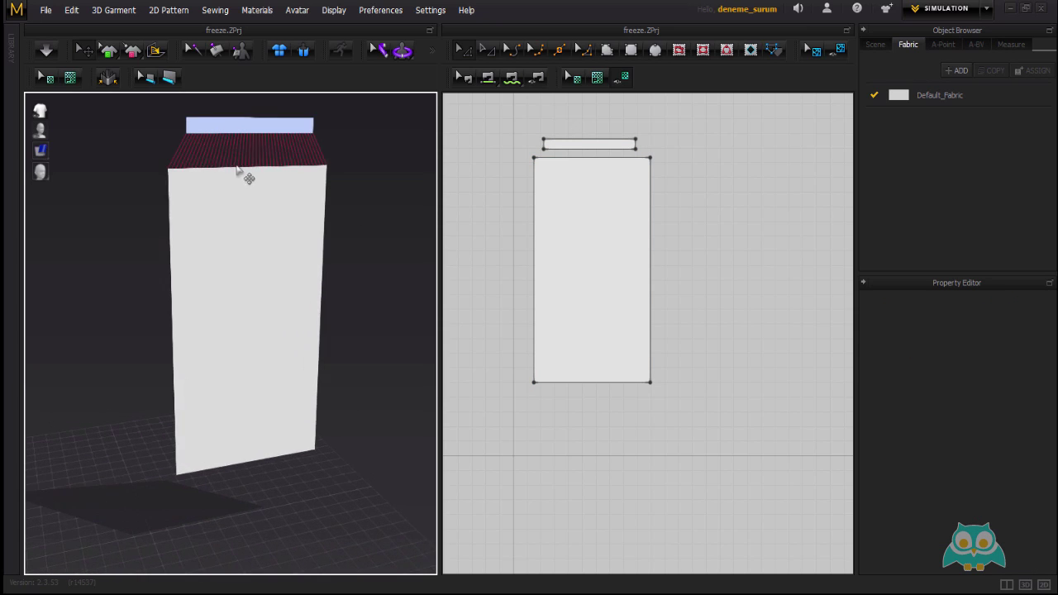
pyautogui.click(238, 134)
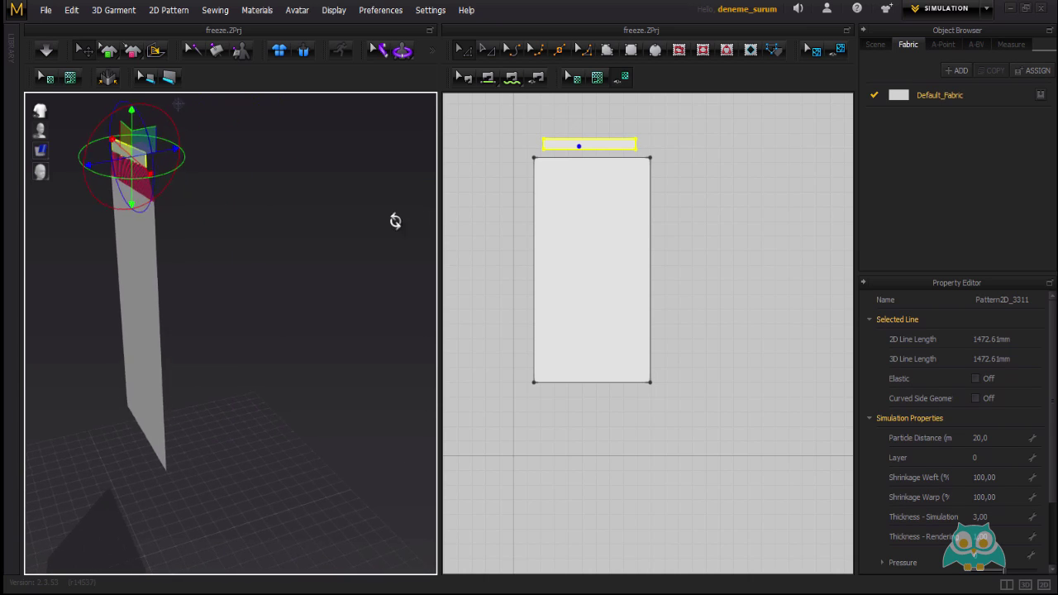
pyautogui.click(303, 201)
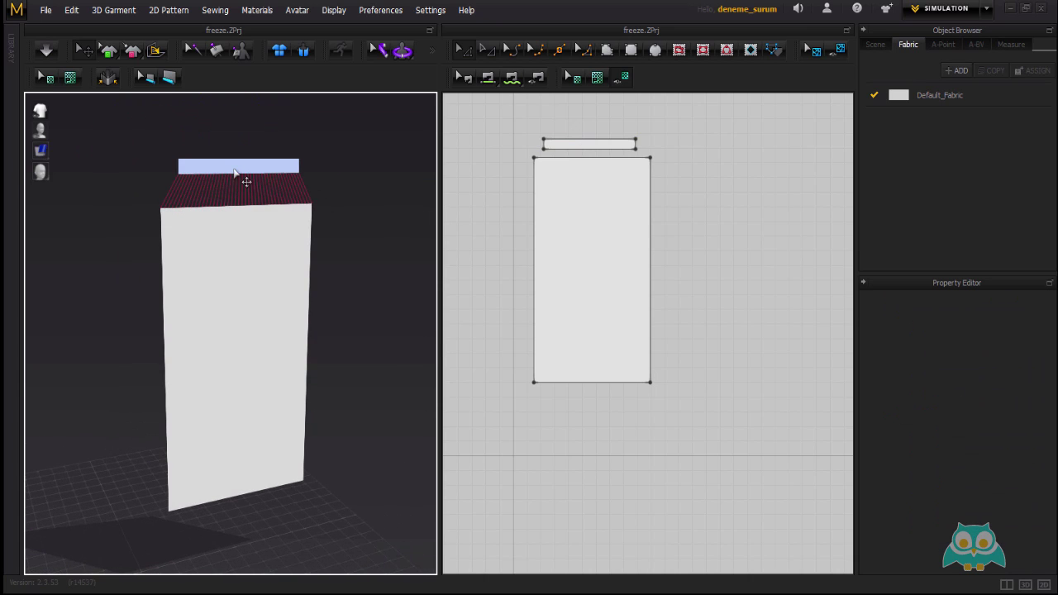
# - Unfreeze the narrow strip above the large panel
pyautogui.click(234, 171)
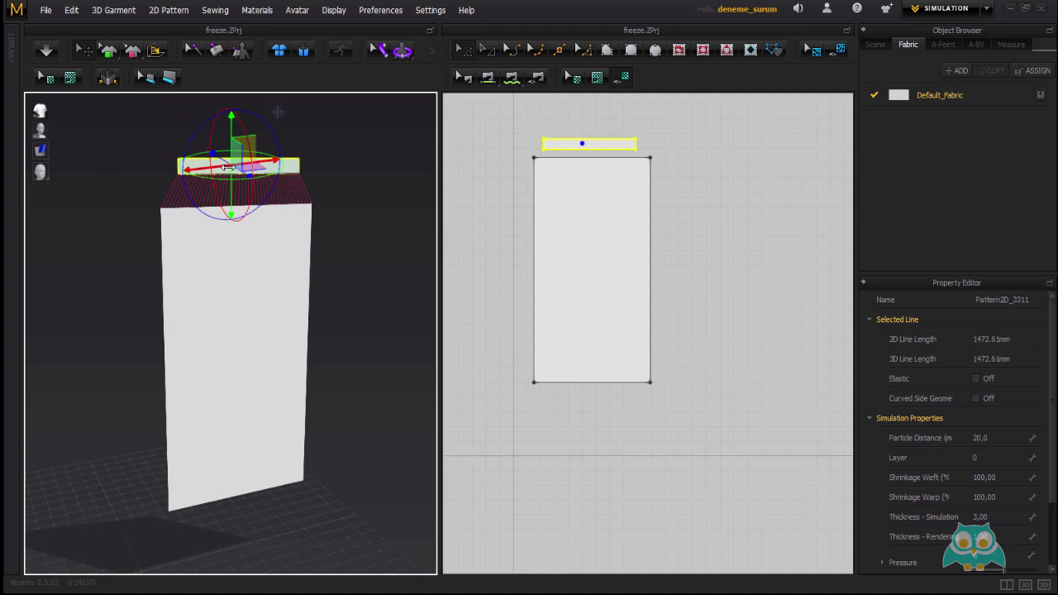
pyautogui.rightClick(230, 167)
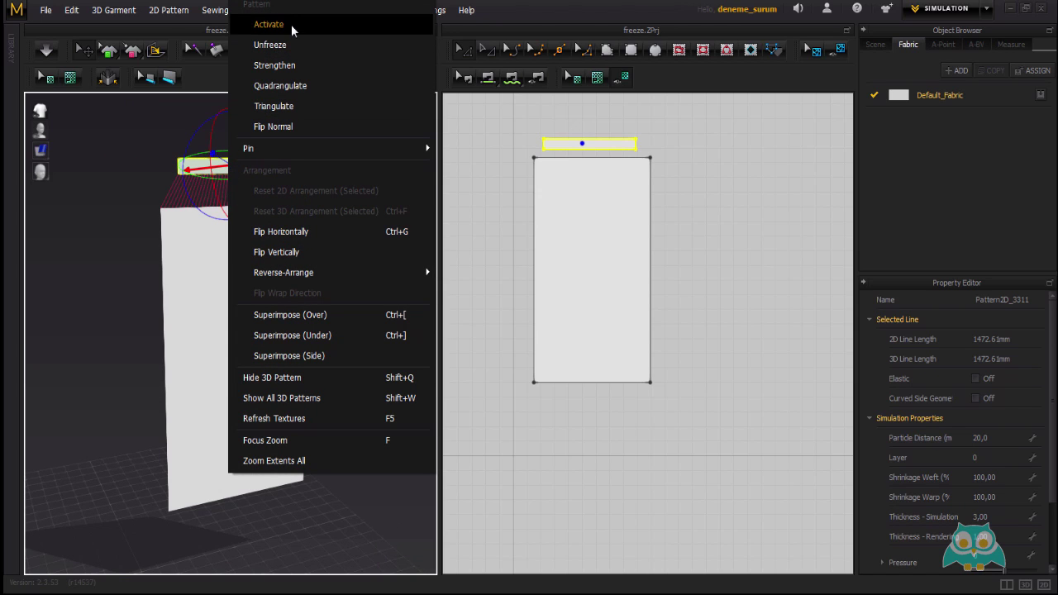
pyautogui.click(284, 45)
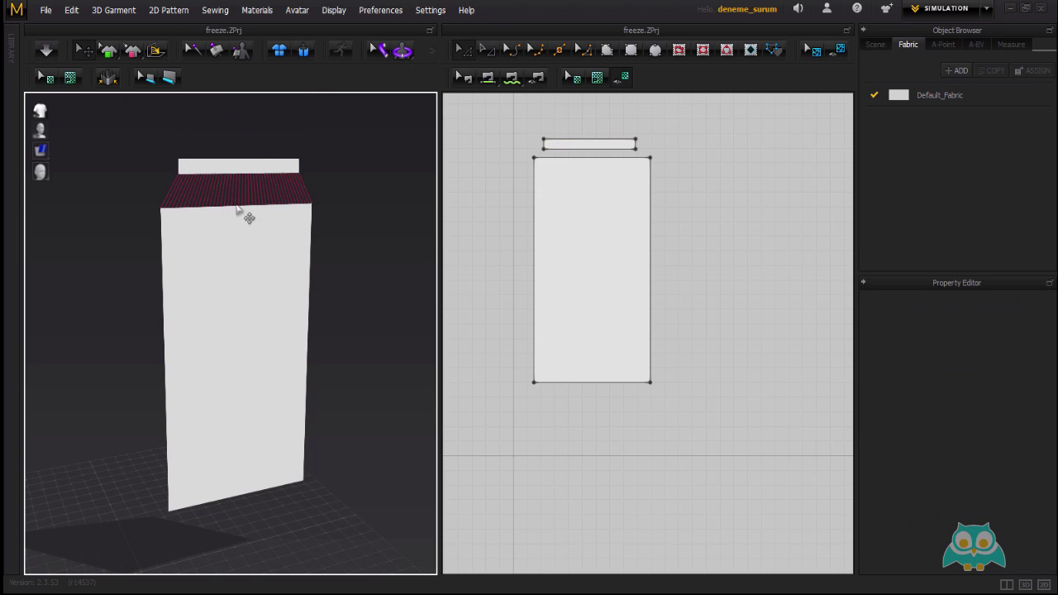
# - Freeze the narrow strip above the large panel and clear the selection
pyautogui.click(239, 168)
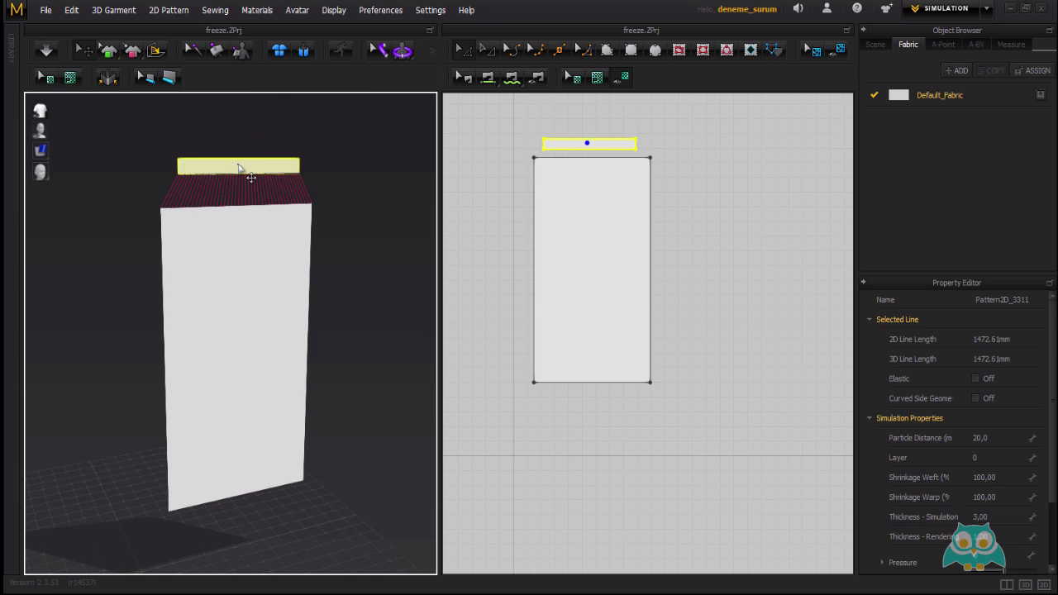
pyautogui.rightClick(251, 177)
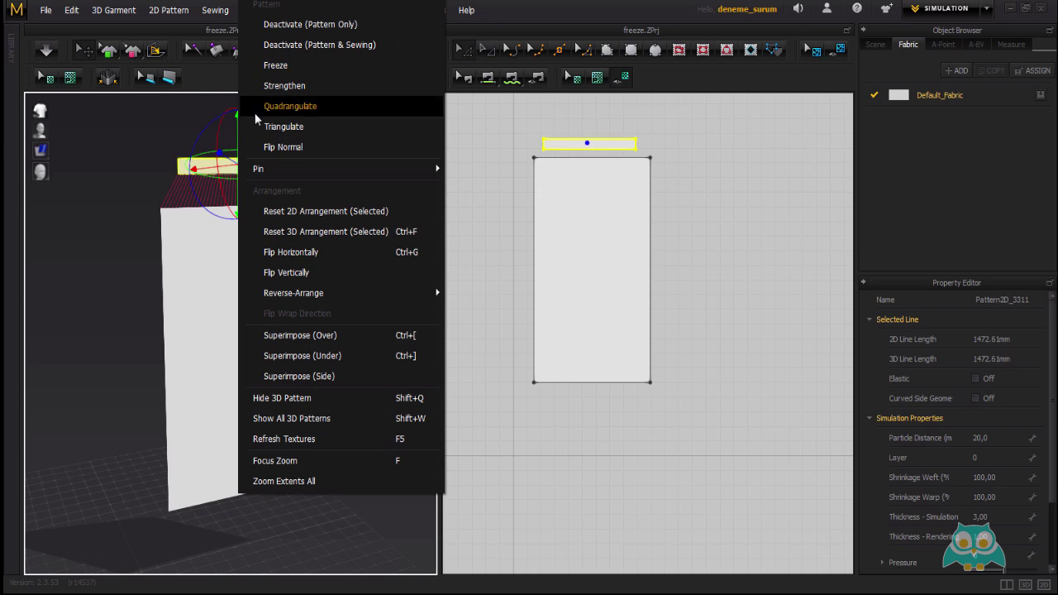
pyautogui.click(126, 11)
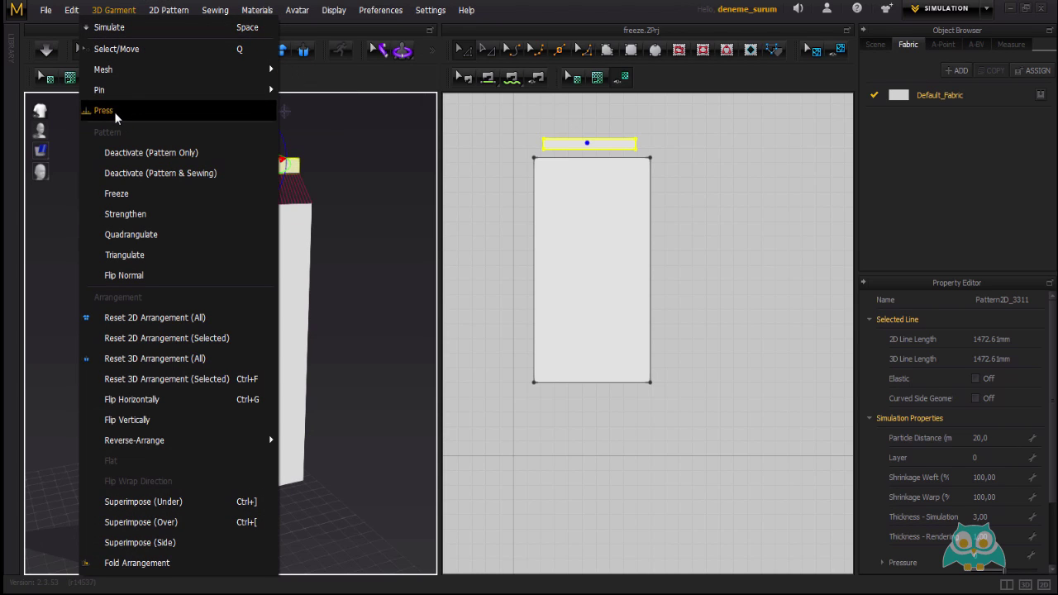
pyautogui.click(132, 194)
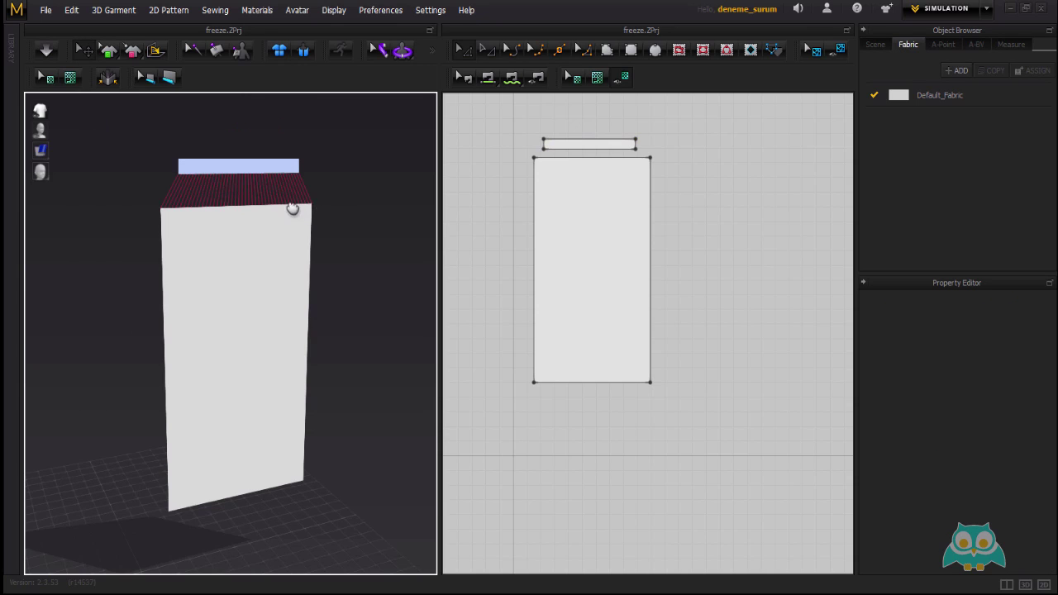
pyautogui.click(286, 272)
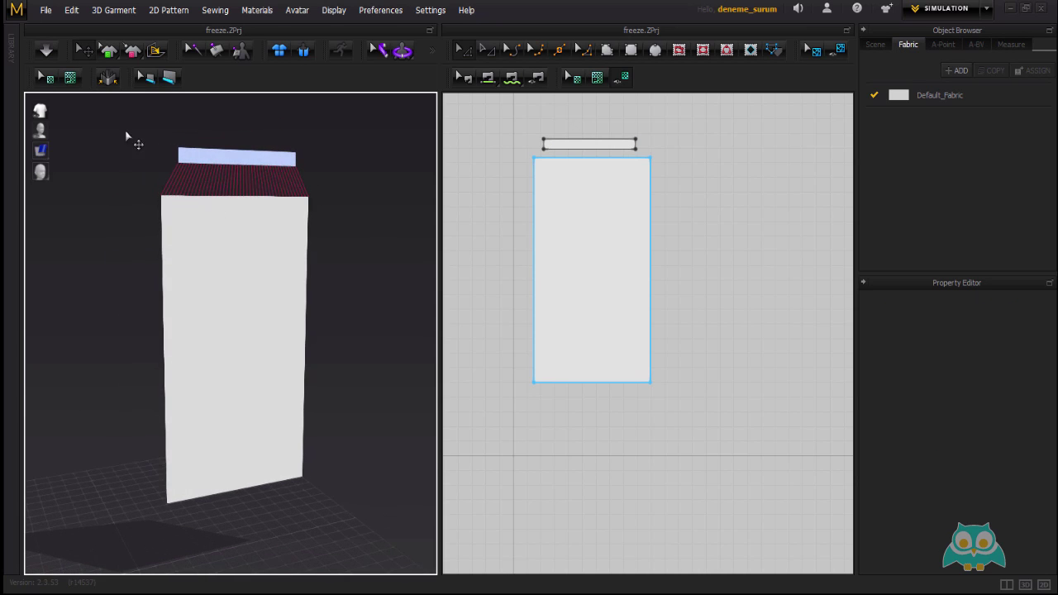
# - Run the simulation so the large panel is sewn to and hangs from the frozen strip
pyautogui.click(121, 11)
pyautogui.click(144, 30)
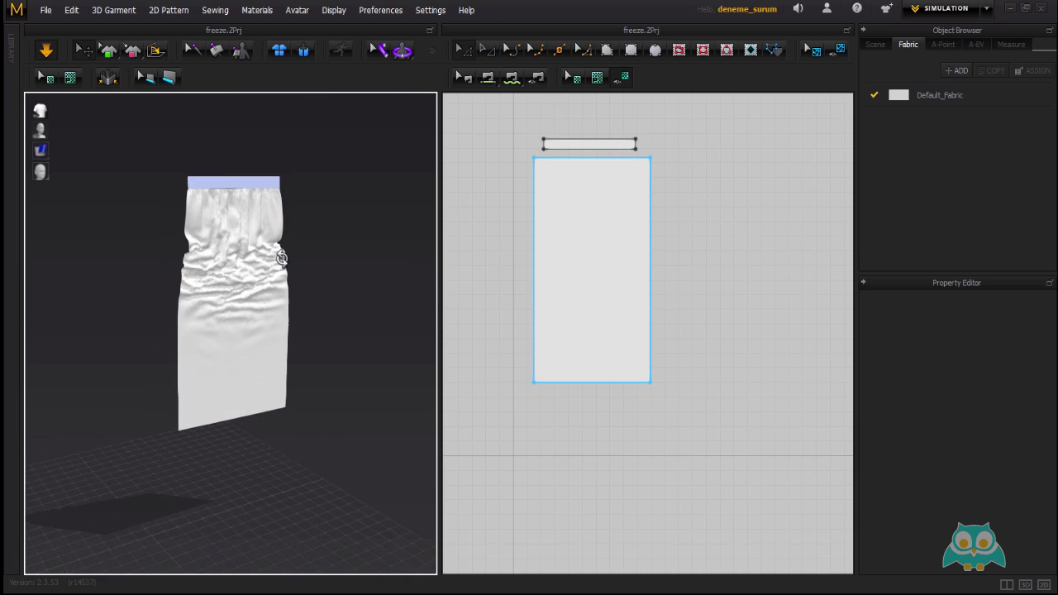
pyautogui.moveTo(281, 257); pyautogui.dragTo(241, 248, button='right')
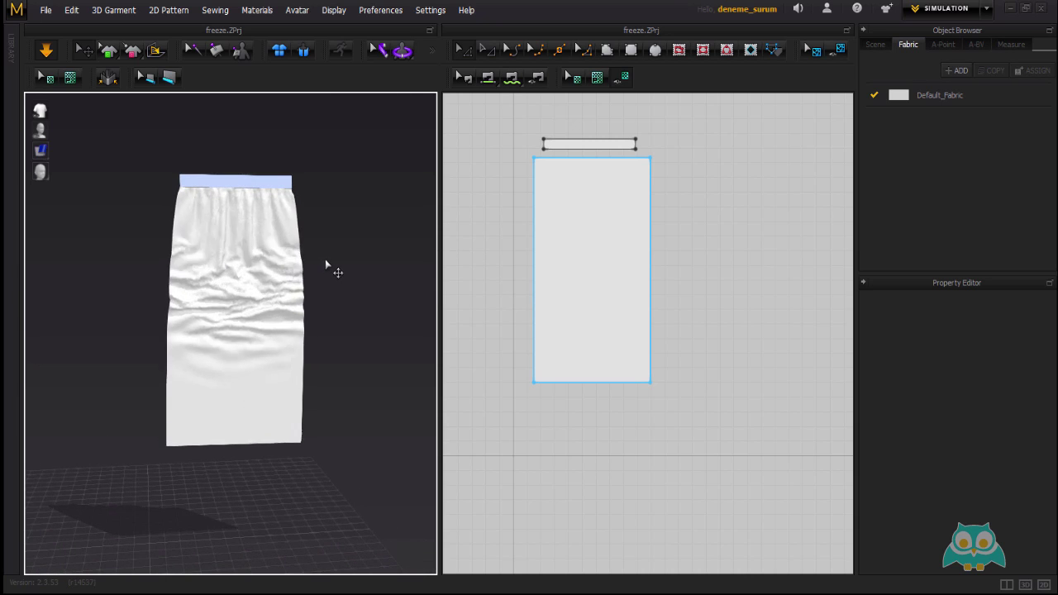
pyautogui.moveTo(325, 259); pyautogui.dragTo(348, 264, button='right')
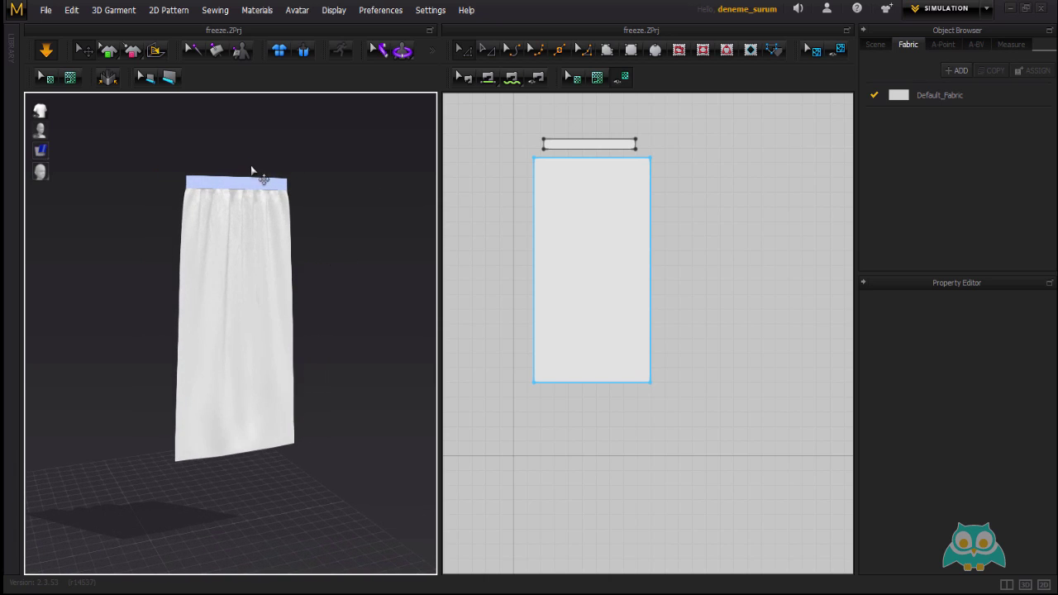
pyautogui.scroll(3, 252, 177)
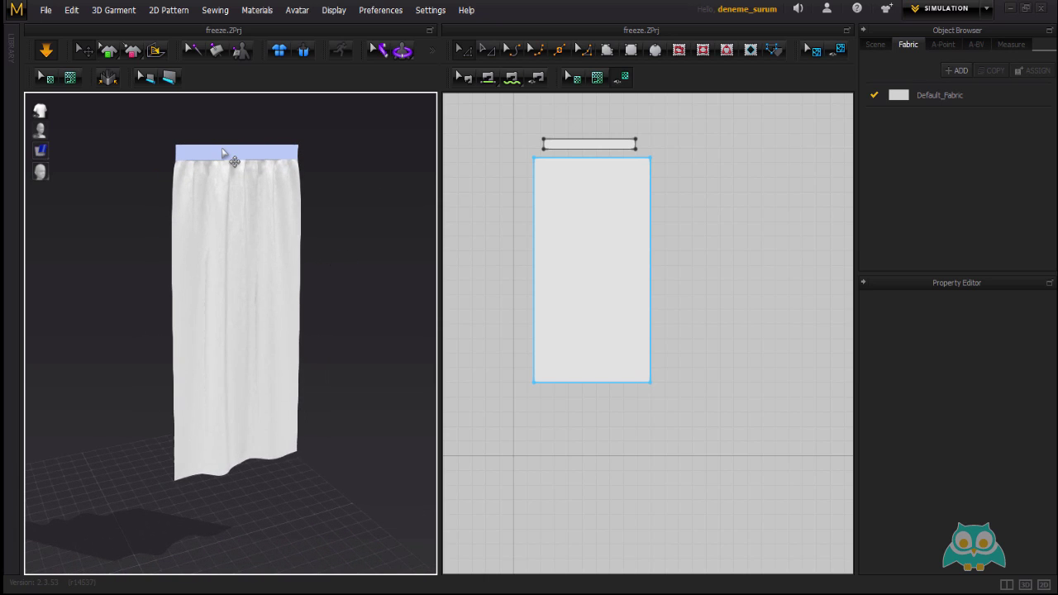
pyautogui.moveTo(312, 272)
pyautogui.mouseDown(button='right')
pyautogui.moveTo(247, 239)
pyautogui.moveTo(255, 224)
pyautogui.moveTo(295, 257)
pyautogui.moveTo(237, 259)
pyautogui.moveTo(293, 277)
pyautogui.mouseUp(button='right')
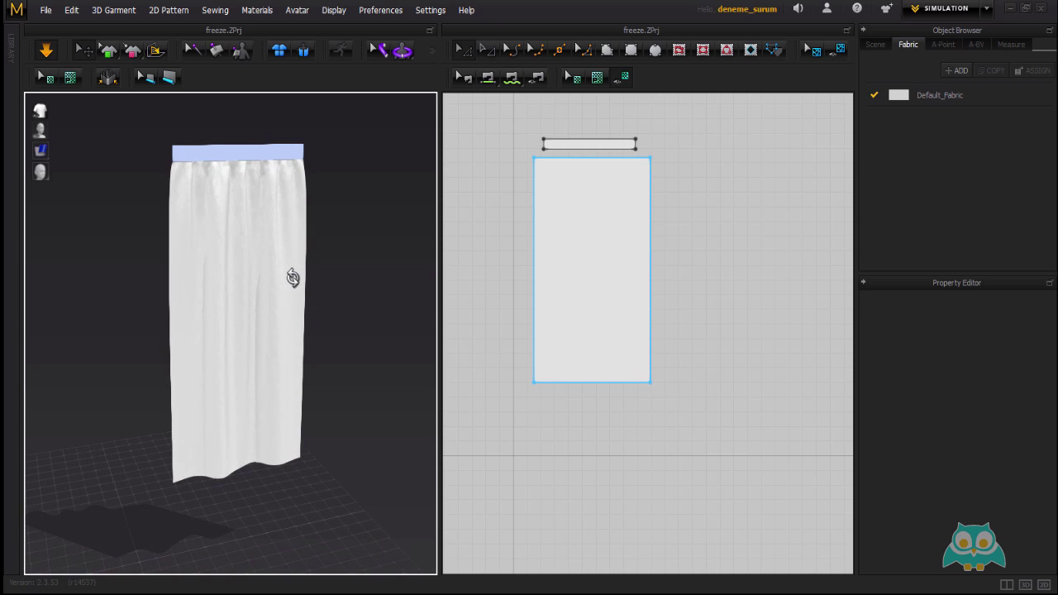
pyautogui.moveTo(265, 175)
pyautogui.mouseDown(button='right')
pyautogui.moveTo(237, 181)
pyautogui.moveTo(243, 171)
pyautogui.moveTo(302, 182)
pyautogui.moveTo(285, 176)
pyautogui.mouseUp(button='right')
pyautogui.click(683, 240)
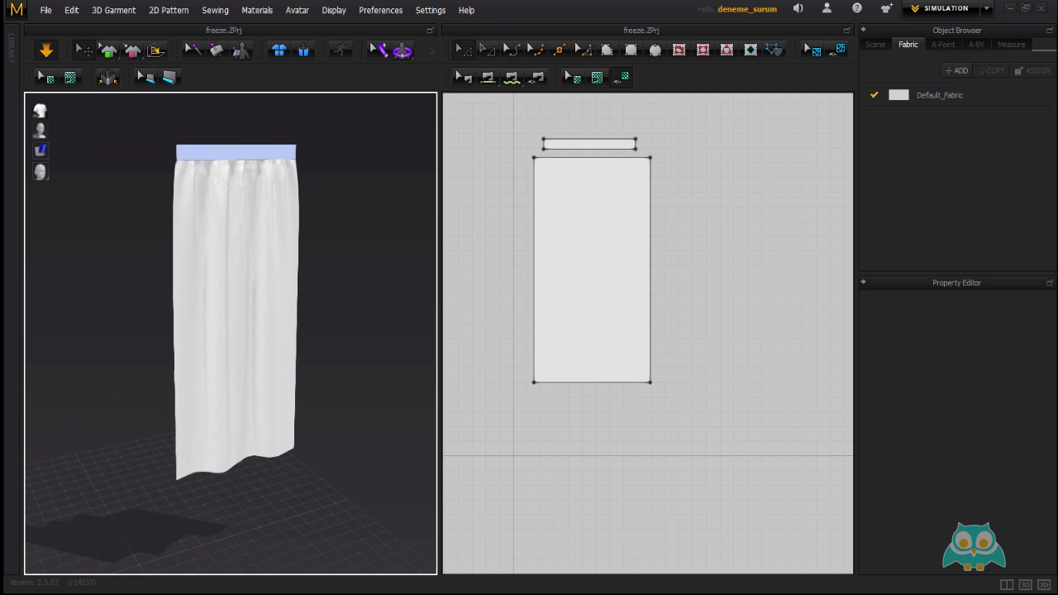
pyautogui.moveTo(350, 284); pyautogui.dragTo(266, 268, button='right')
pyautogui.click(578, 204)
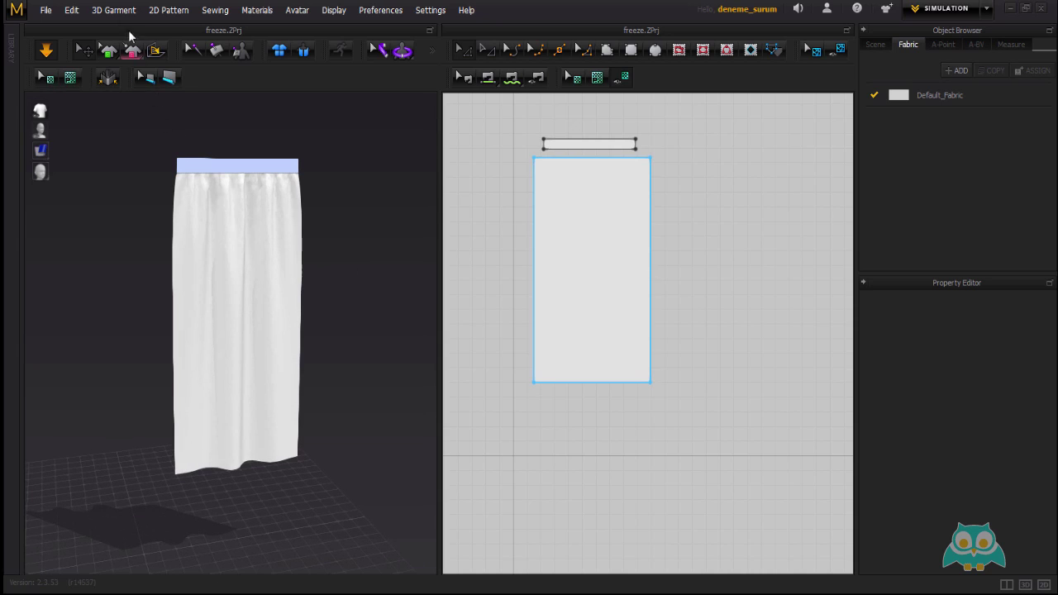
pyautogui.click(114, 11)
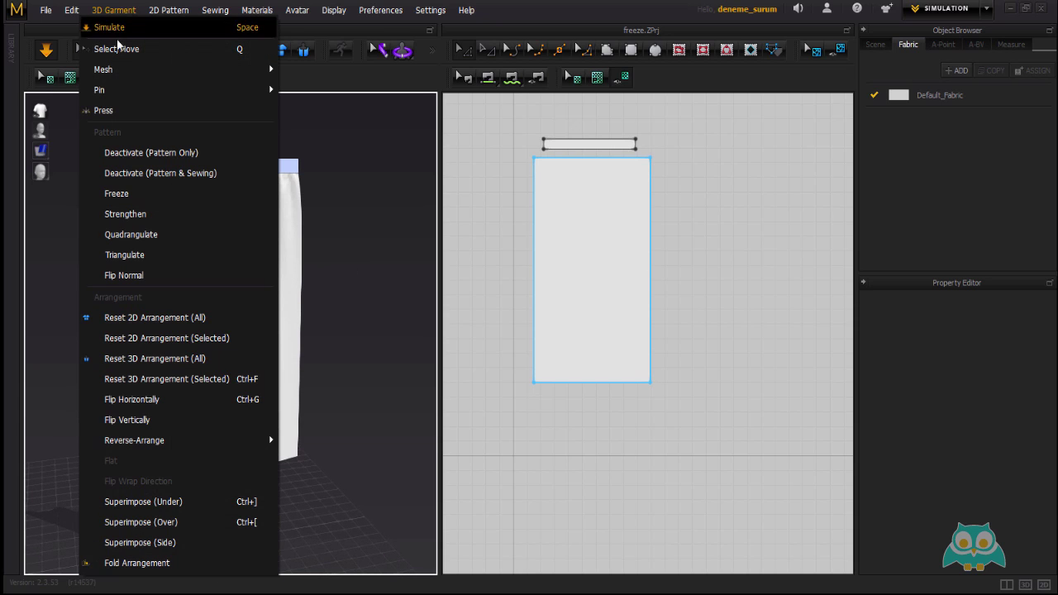
pyautogui.click(361, 221)
# - Start a new project without saving the changes to the freeze project
pyautogui.click(46, 10)
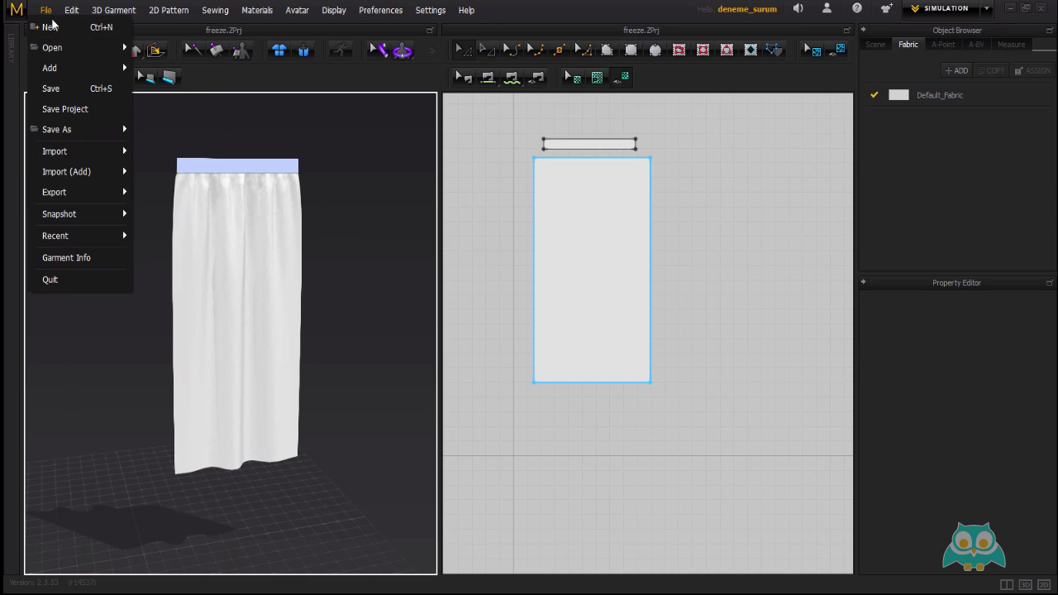
pyautogui.click(57, 29)
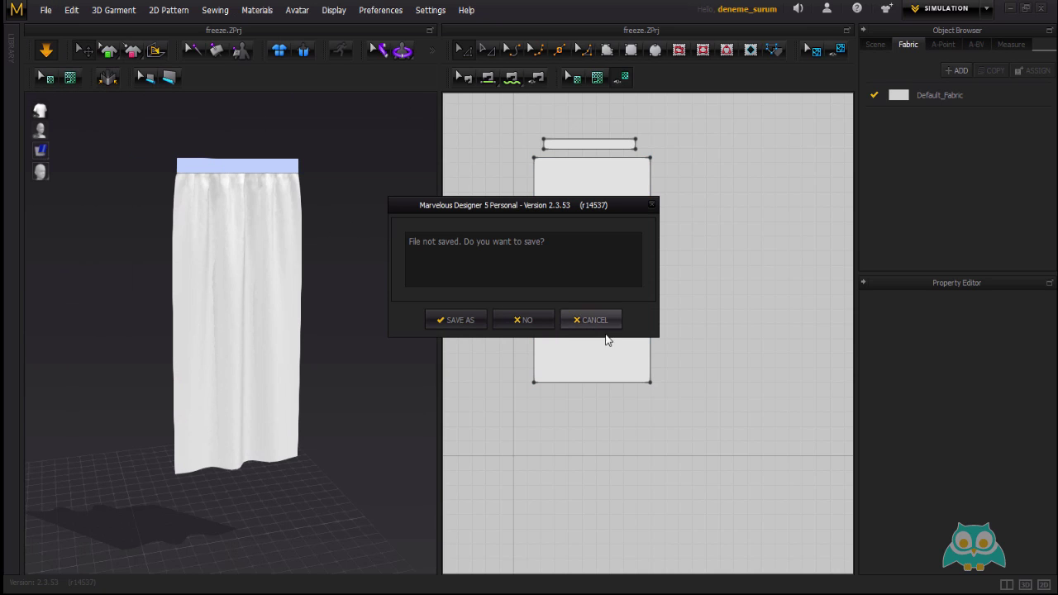
pyautogui.click(523, 320)
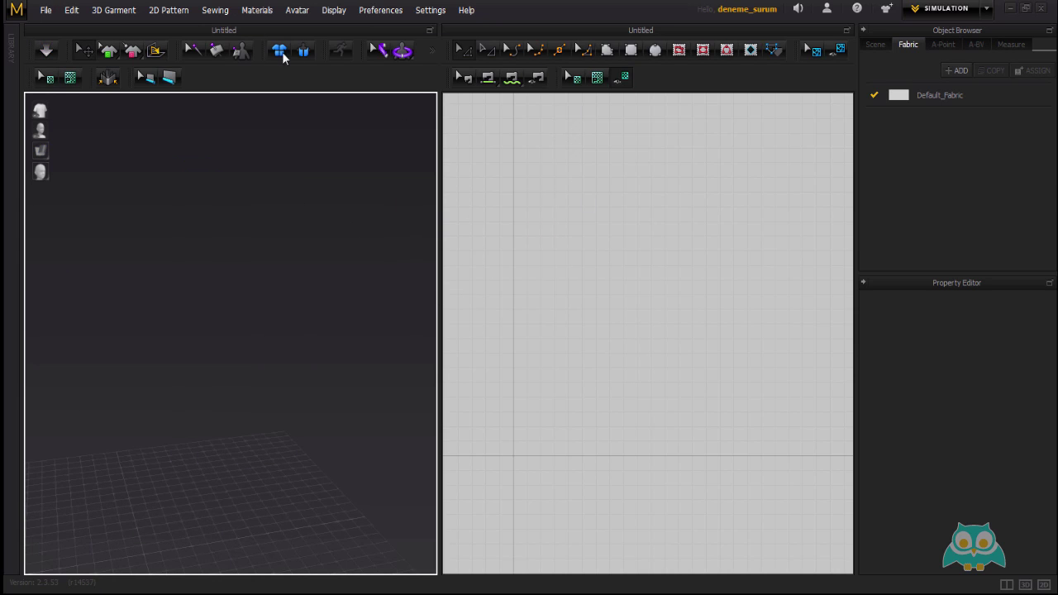
# - Draw an upright rectangle pattern near the origin of the 2D pattern view, with a perimeter of about 2011 mm
pyautogui.click(163, 10)
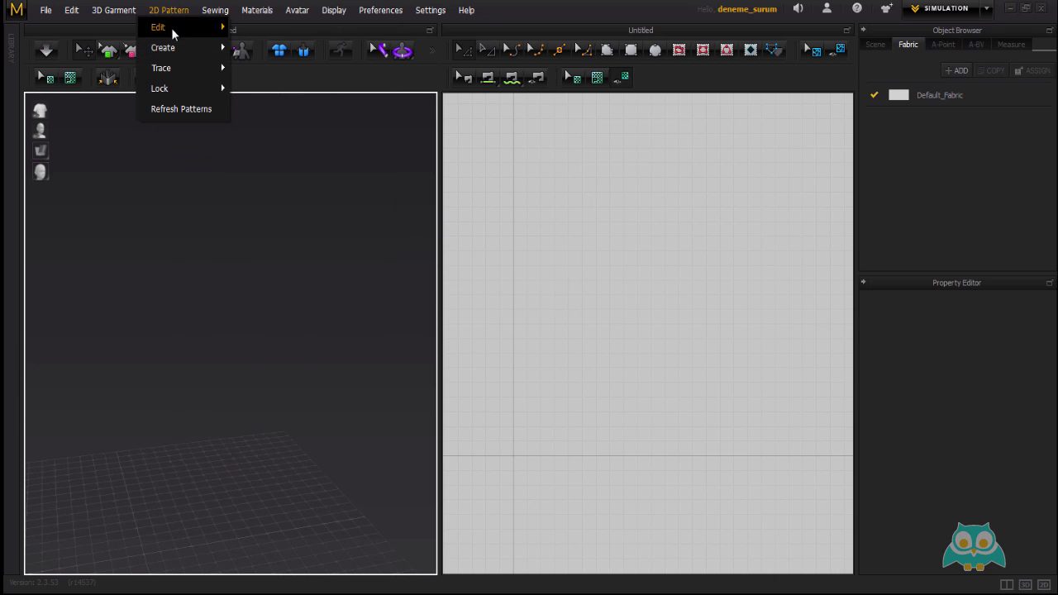
pyautogui.moveTo(184, 47)
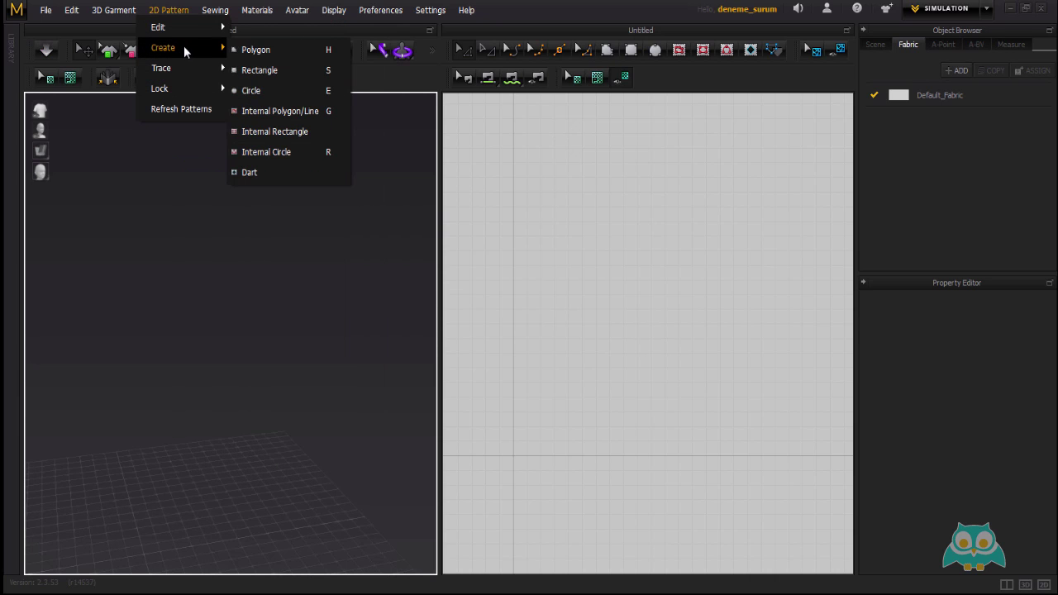
pyautogui.click(278, 69)
pyautogui.moveTo(650, 325); pyautogui.dragTo(730, 276, button='right')
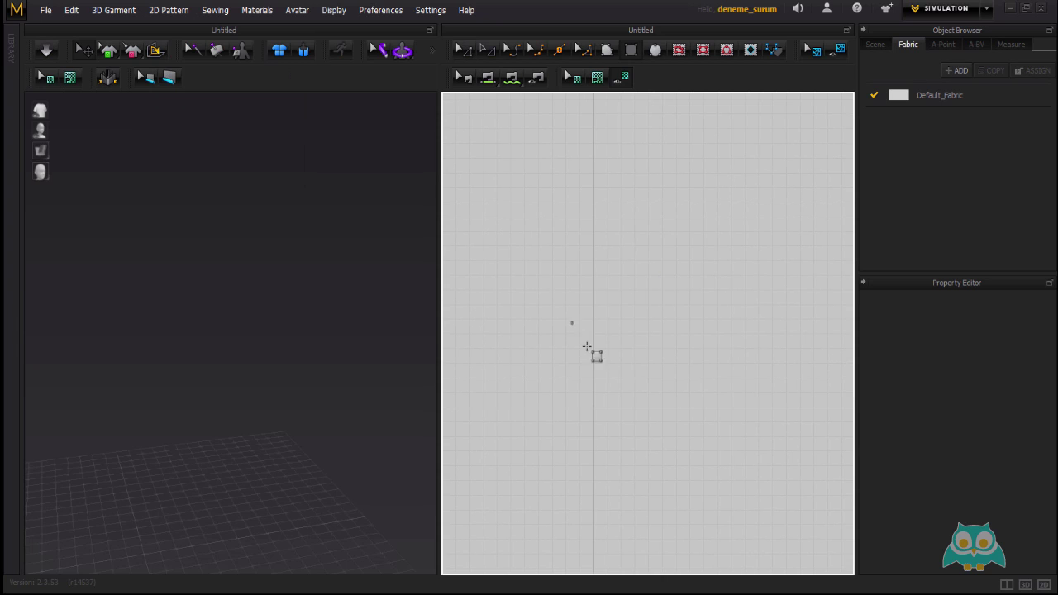
pyautogui.moveTo(586, 346); pyautogui.dragTo(632, 408)
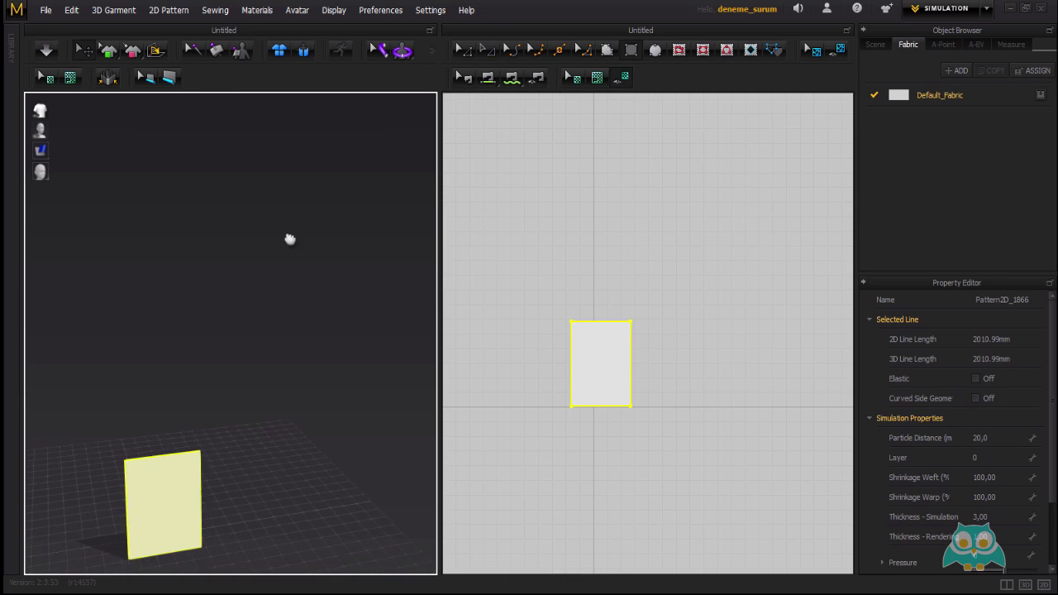
# - Raise the rectangular panel vertically so it floats above the ground grid in the 3D view
pyautogui.moveTo(289, 238); pyautogui.dragTo(334, 122, button='middle')
pyautogui.moveTo(248, 356); pyautogui.dragTo(260, 363, button='right')
pyautogui.scroll(1, 259, 363)
pyautogui.moveTo(246, 342); pyautogui.dragTo(246, 286, button='middle')
pyautogui.scroll(2, 232, 351)
pyautogui.moveTo(245, 286); pyautogui.dragTo(218, 276, button='right')
pyautogui.scroll(2, 230, 290)
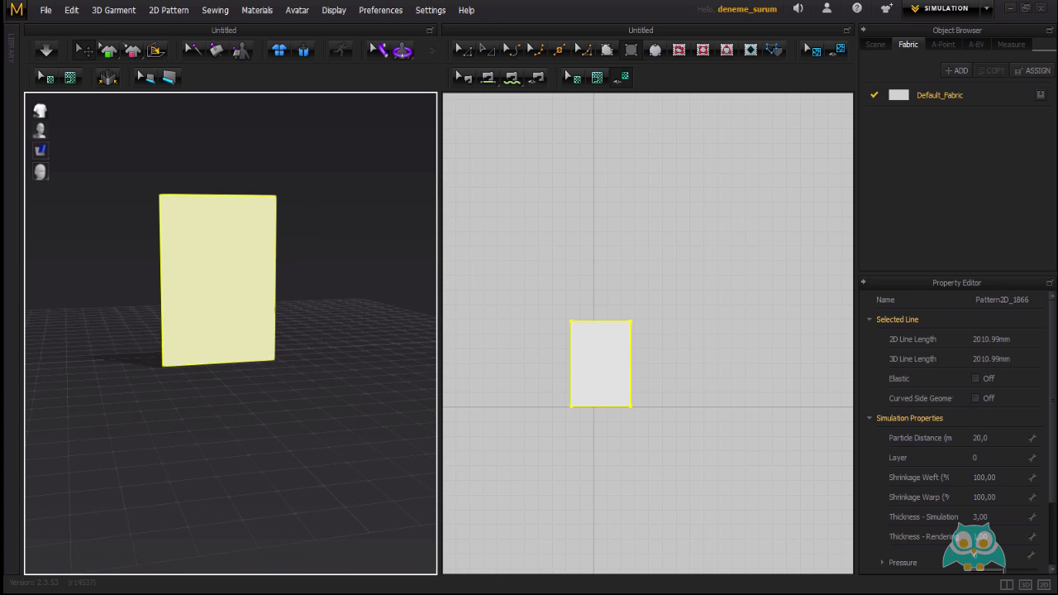
pyautogui.click(114, 11)
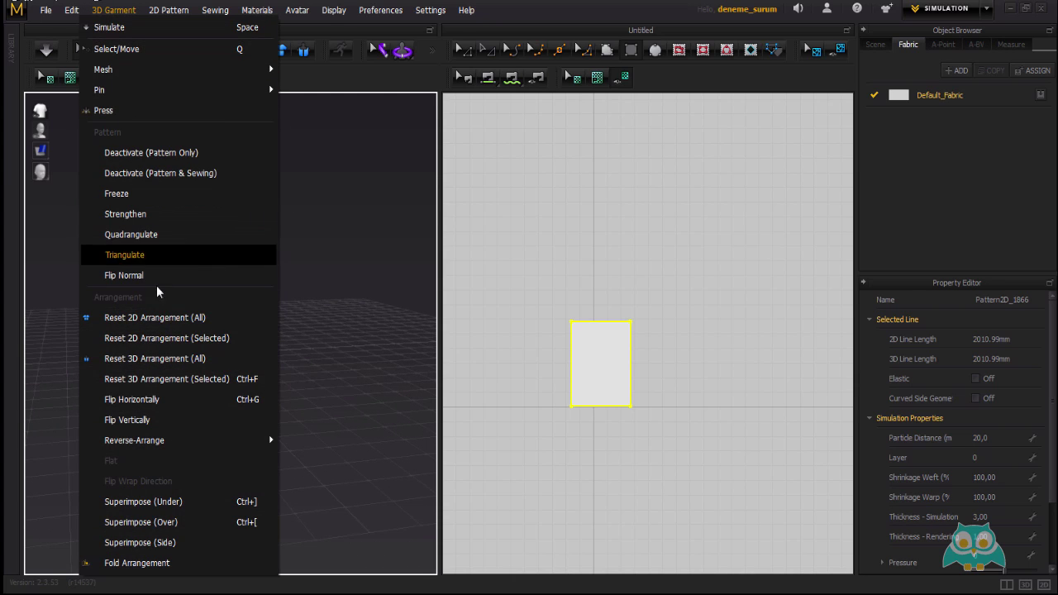
pyautogui.click(172, 213)
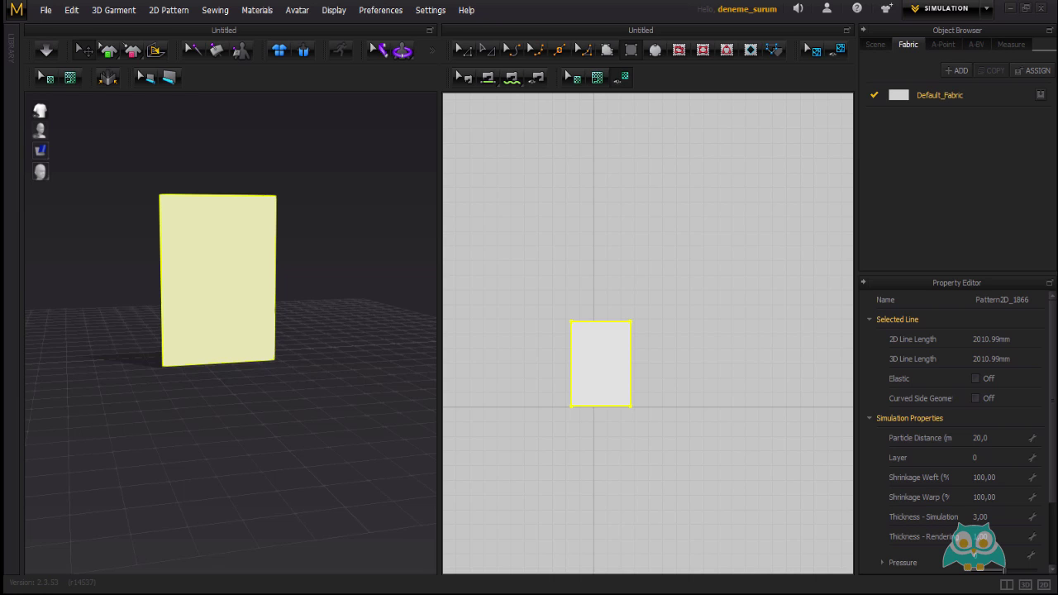
pyautogui.moveTo(326, 299); pyautogui.dragTo(279, 254, button='right')
pyautogui.click(239, 242)
pyautogui.scroll(2, 246, 243)
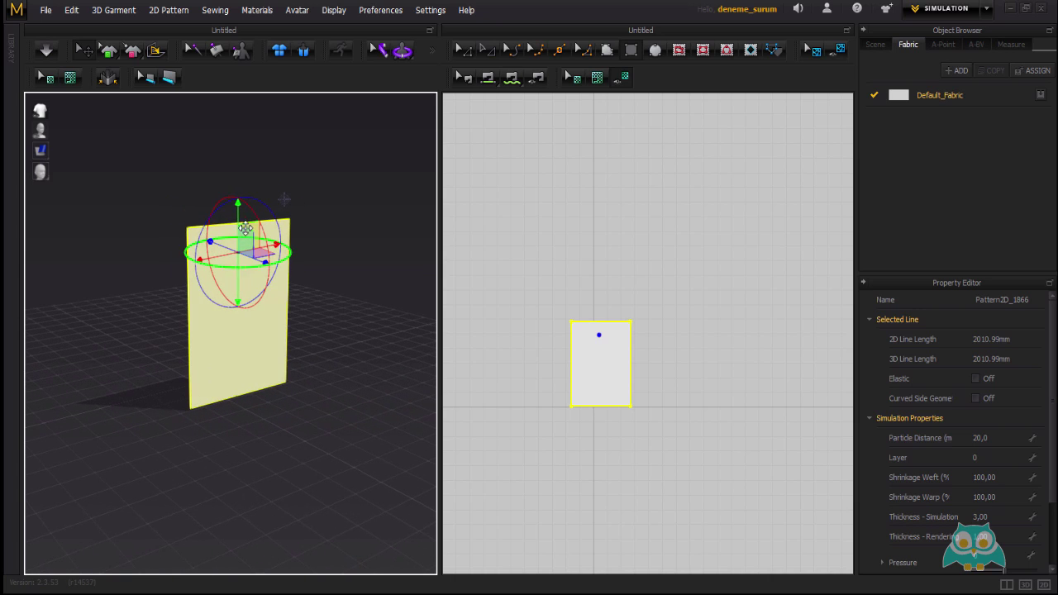
pyautogui.moveTo(236, 185)
pyautogui.mouseDown()
pyautogui.moveTo(238, 103)
pyautogui.moveTo(241, 172)
pyautogui.mouseUp()
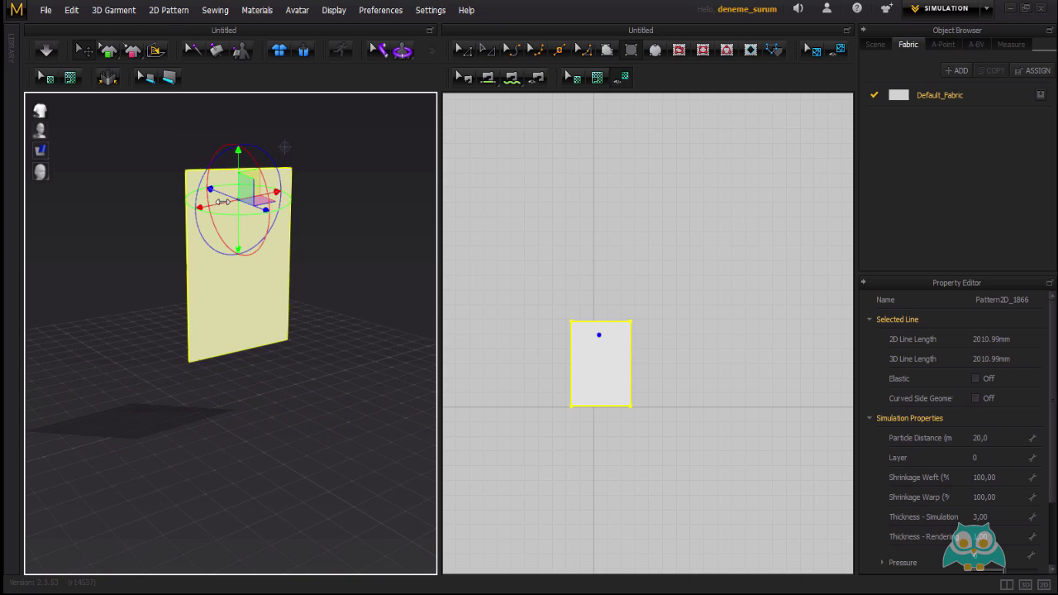
# - Strengthen the rectangular panel and clear the selection
pyautogui.click(113, 9)
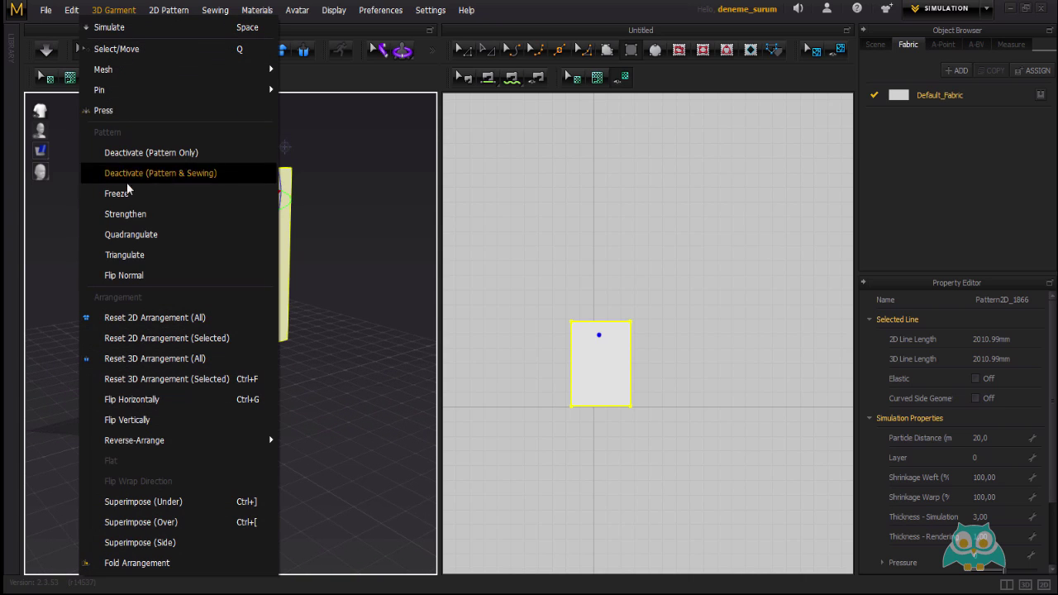
pyautogui.click(159, 215)
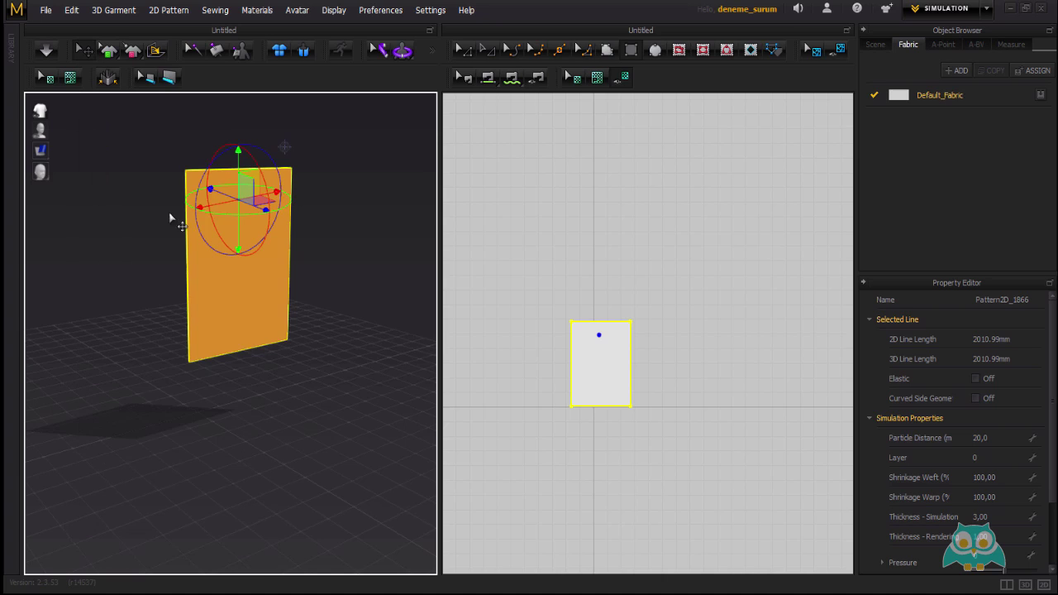
pyautogui.click(337, 198)
# - Pin the panel's two upper corners and run the simulation so it hangs from the pins
pyautogui.moveTo(337, 198); pyautogui.dragTo(207, 169, button='right')
pyautogui.scroll(2, 197, 200)
pyautogui.moveTo(197, 201); pyautogui.dragTo(200, 207, button='middle')
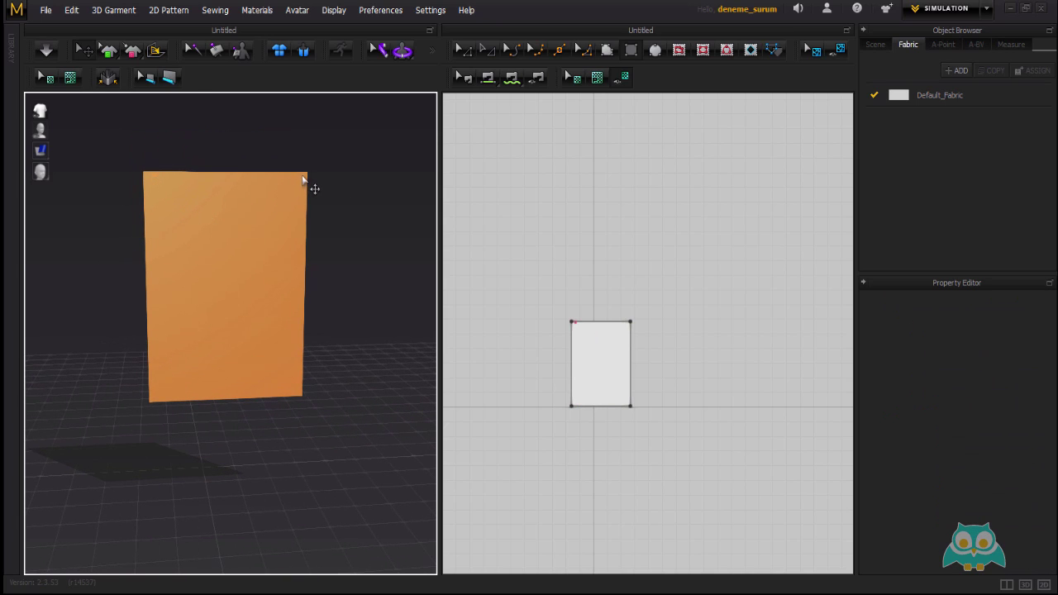
pyautogui.moveTo(289, 210)
pyautogui.mouseDown(button='right')
pyautogui.moveTo(288, 223)
pyautogui.moveTo(258, 222)
pyautogui.moveTo(281, 219)
pyautogui.mouseUp(button='right')
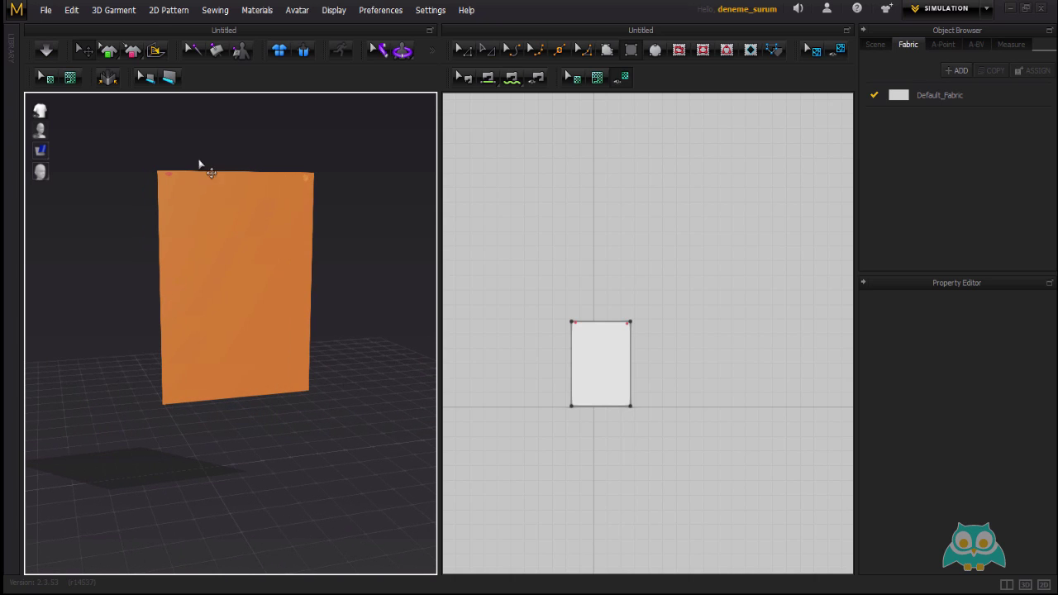
pyautogui.click(127, 11)
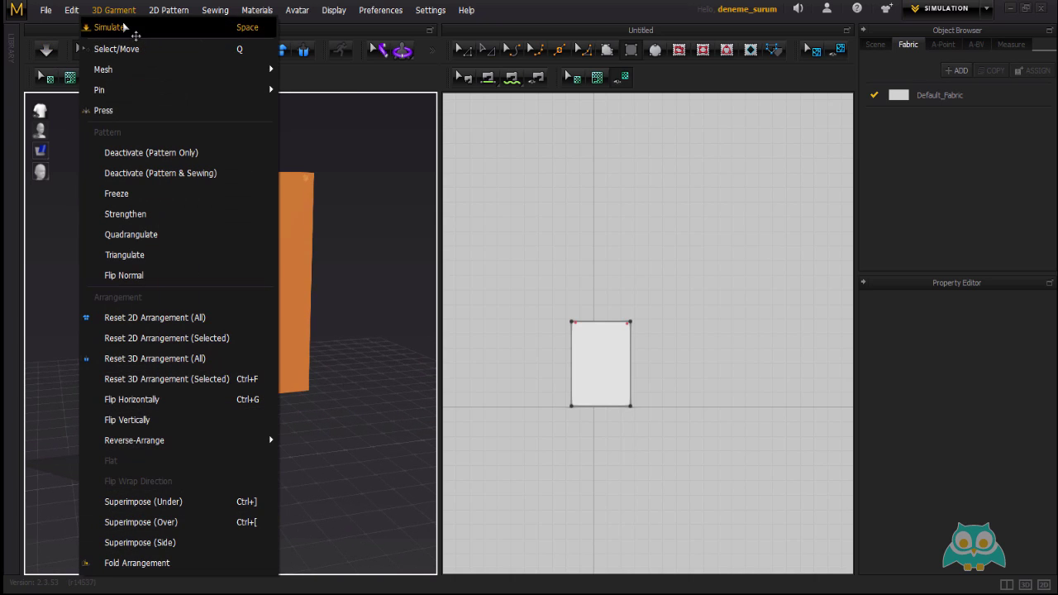
pyautogui.click(123, 24)
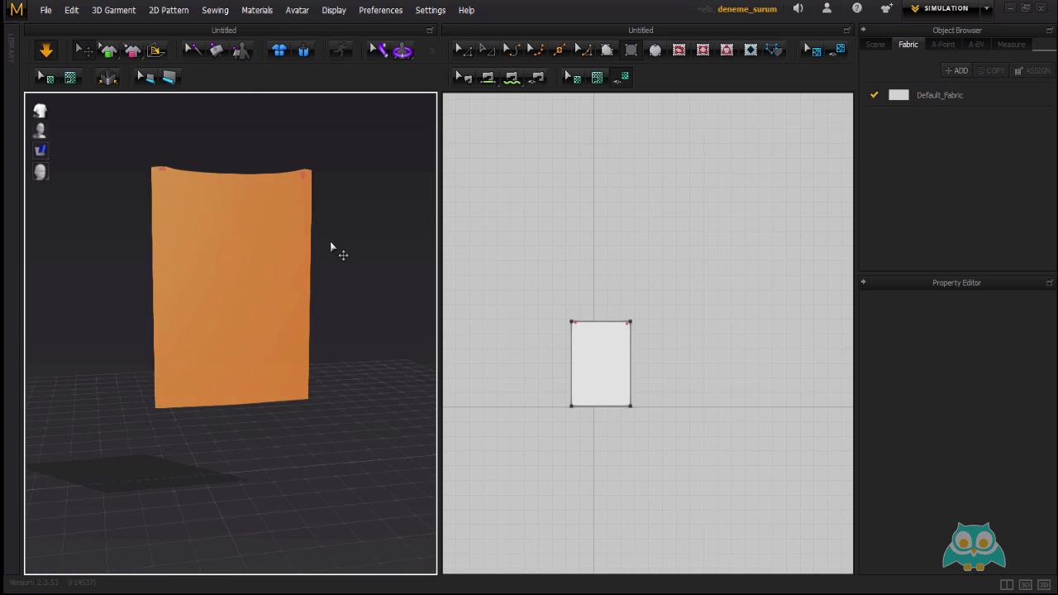
# - Test the strengthened panel's stiffness by pulling its upper edge, middle and lower part while the simulation runs
pyautogui.moveTo(224, 176); pyautogui.dragTo(231, 153)
pyautogui.moveTo(310, 288); pyautogui.dragTo(330, 319, button='right')
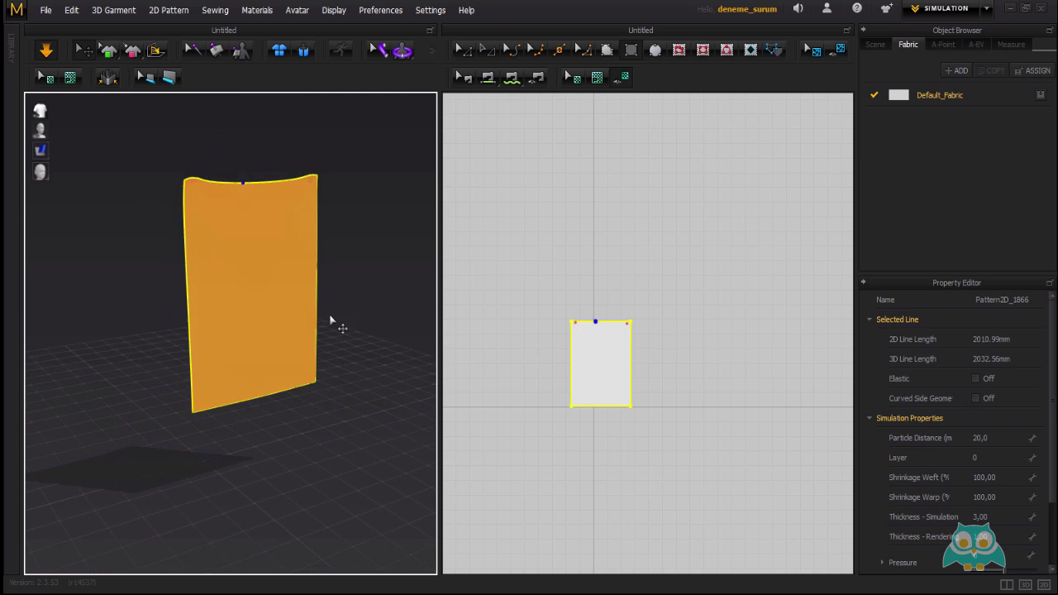
pyautogui.moveTo(273, 357); pyautogui.dragTo(274, 413)
pyautogui.click(356, 326)
pyautogui.moveTo(208, 317); pyautogui.dragTo(165, 320)
pyautogui.moveTo(289, 296); pyautogui.dragTo(331, 289)
pyautogui.click(371, 274)
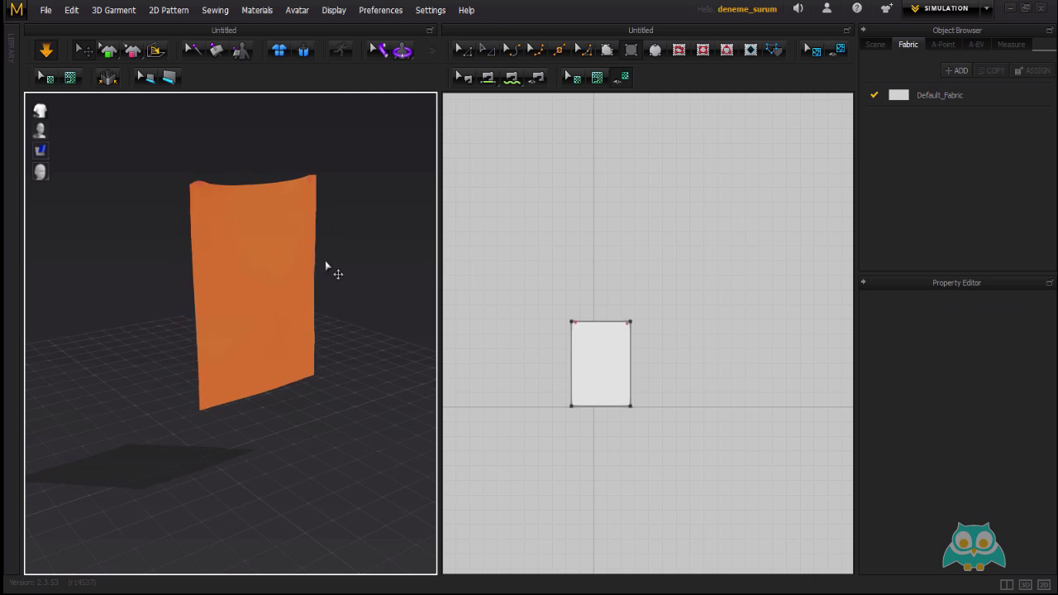
pyautogui.moveTo(235, 184)
pyautogui.mouseDown()
pyautogui.moveTo(239, 134)
pyautogui.moveTo(248, 185)
pyautogui.mouseUp()
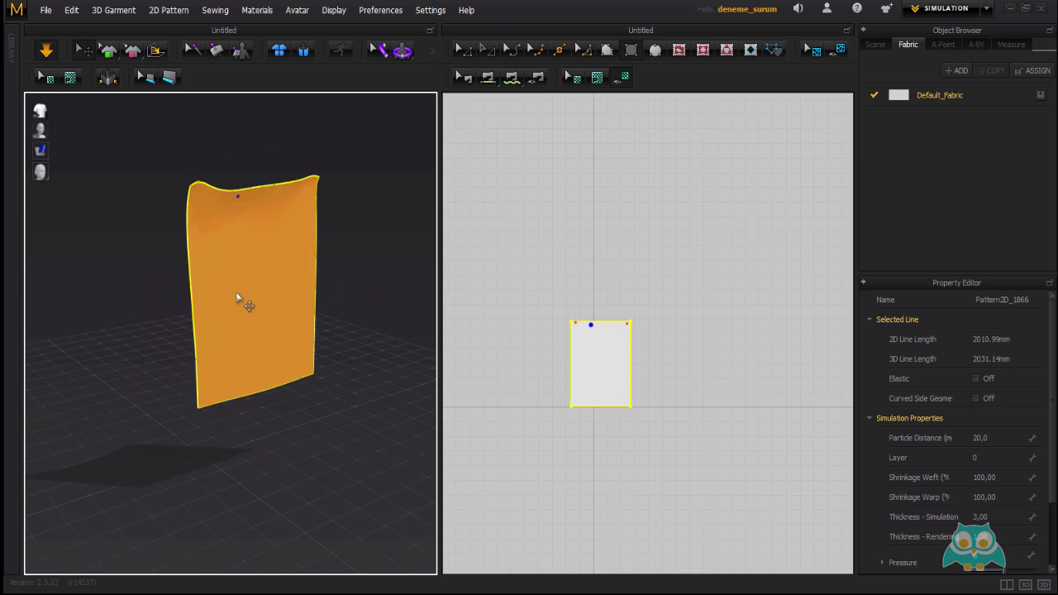
pyautogui.moveTo(235, 298); pyautogui.dragTo(354, 291, button='right')
pyautogui.click(177, 276)
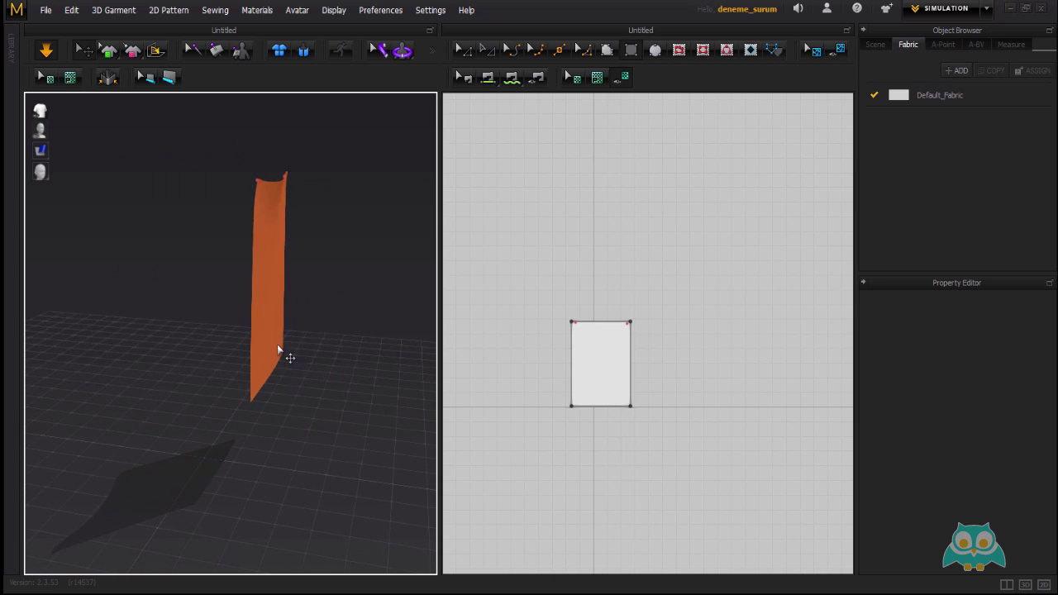
pyautogui.moveTo(280, 349); pyautogui.dragTo(322, 364)
pyautogui.click(356, 269)
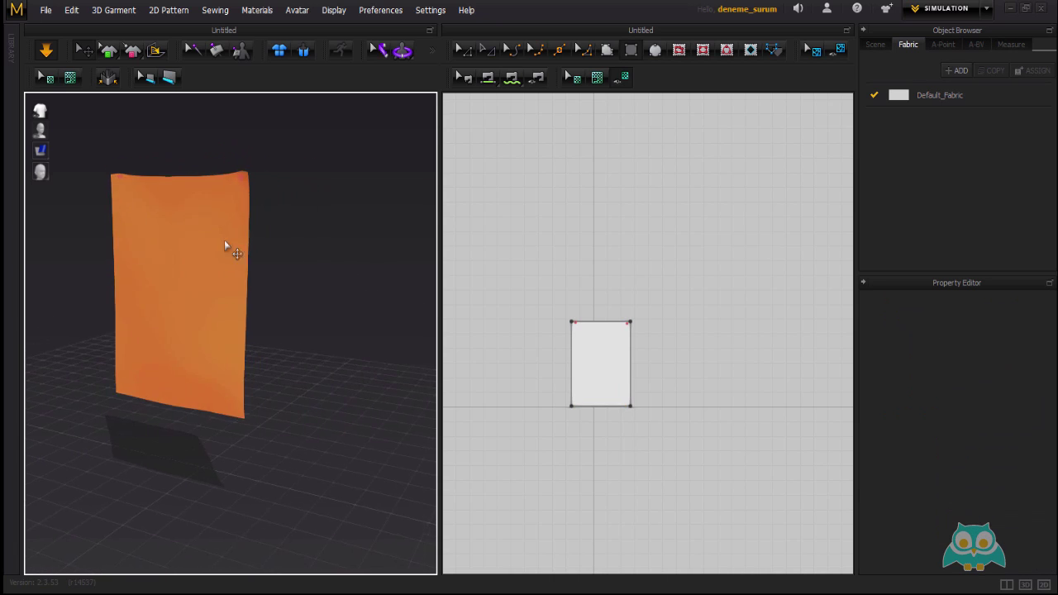
# - Unstrengthen the pinned panel while the simulation runs and clear the selection
pyautogui.click(231, 201)
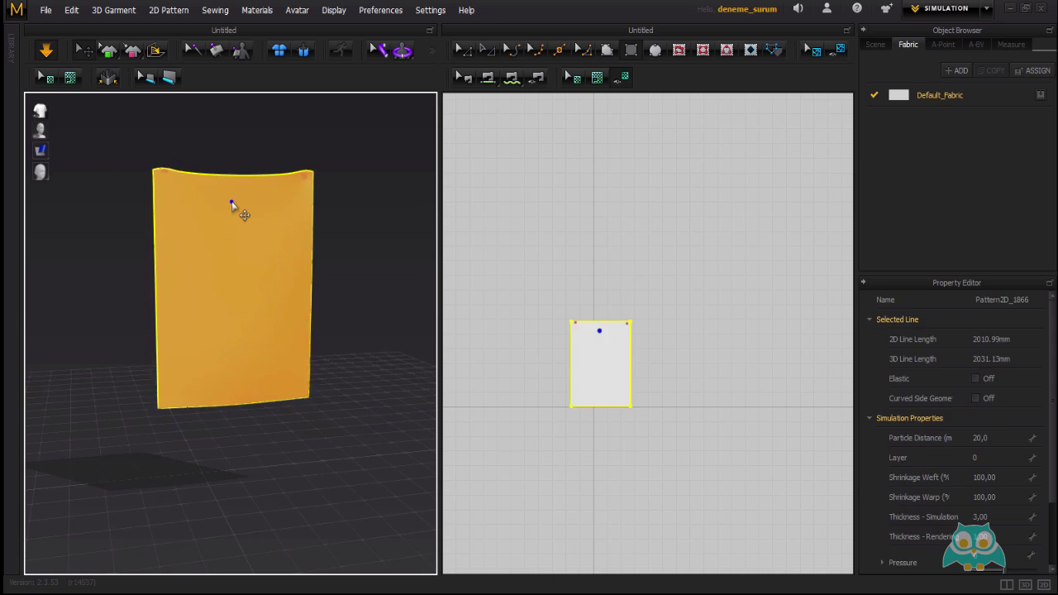
pyautogui.click(115, 10)
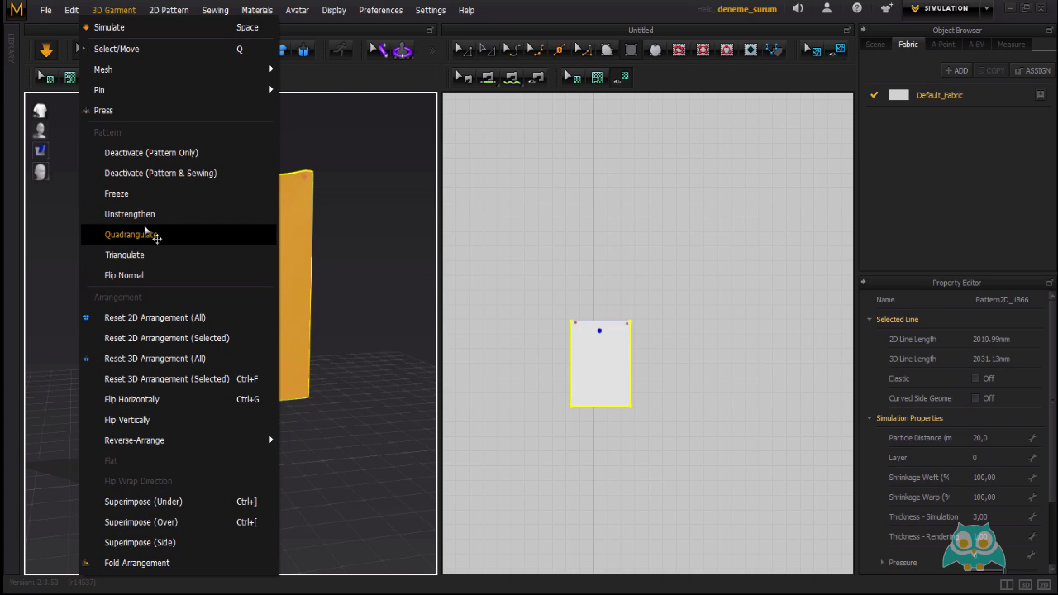
pyautogui.click(179, 214)
pyautogui.click(356, 224)
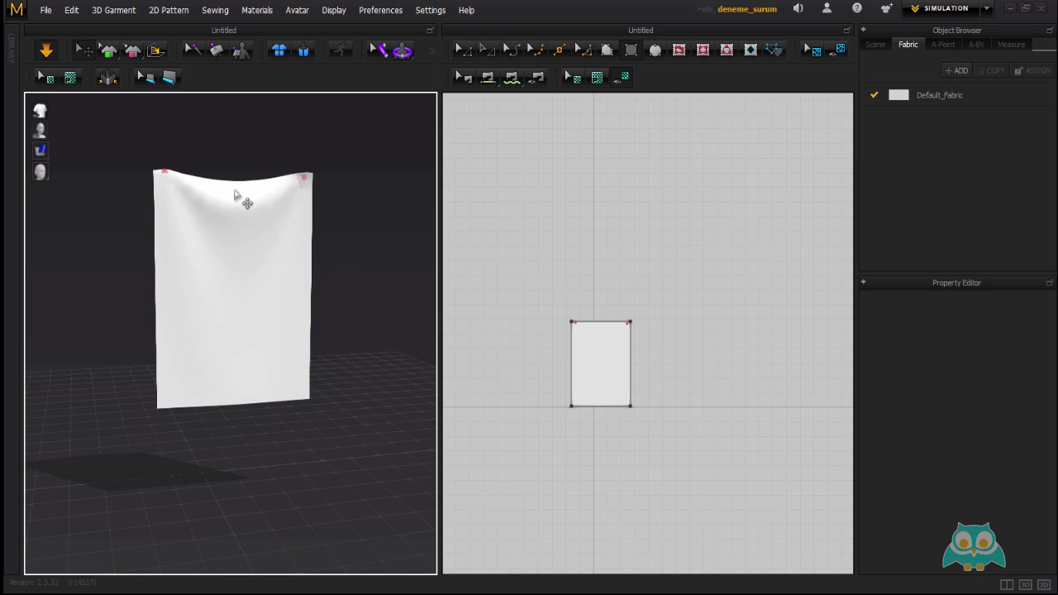
# - Pull the unstrengthened panel at its upper edge and middle during the simulation to test its softness
pyautogui.moveTo(234, 193)
pyautogui.mouseDown()
pyautogui.moveTo(238, 204)
pyautogui.moveTo(237, 163)
pyautogui.moveTo(235, 205)
pyautogui.moveTo(235, 191)
pyautogui.mouseUp()
pyautogui.click(236, 173)
pyautogui.moveTo(237, 173); pyautogui.dragTo(272, 213, button='right')
pyautogui.moveTo(251, 235); pyautogui.dragTo(234, 322)
pyautogui.moveTo(344, 241); pyautogui.dragTo(308, 241, button='right')
pyautogui.click(308, 237)
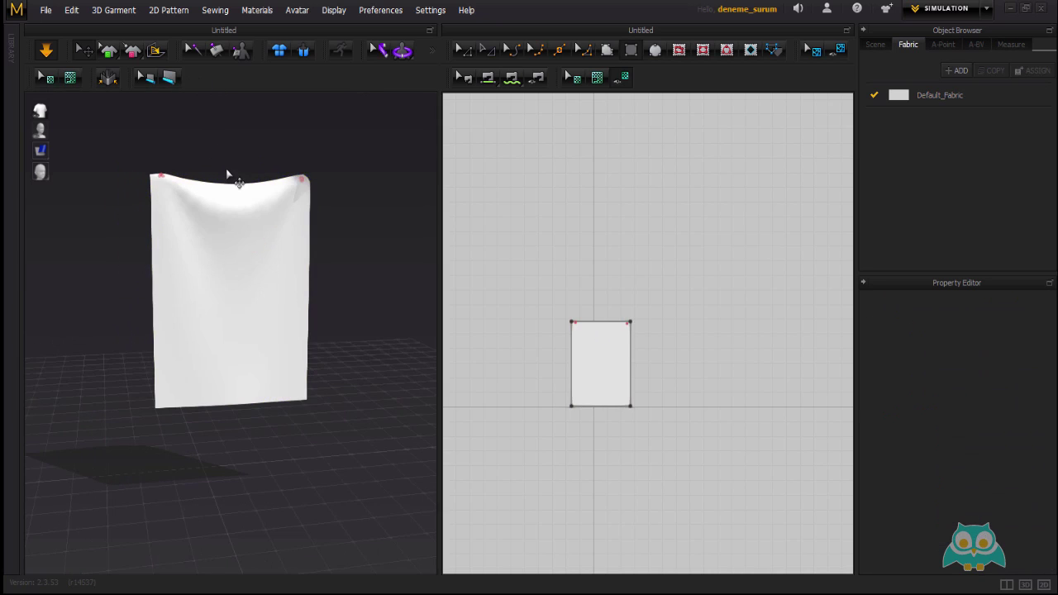
# - Activate box mesh selection and examine the pinned panel's triangular mesh up close
pyautogui.click(116, 10)
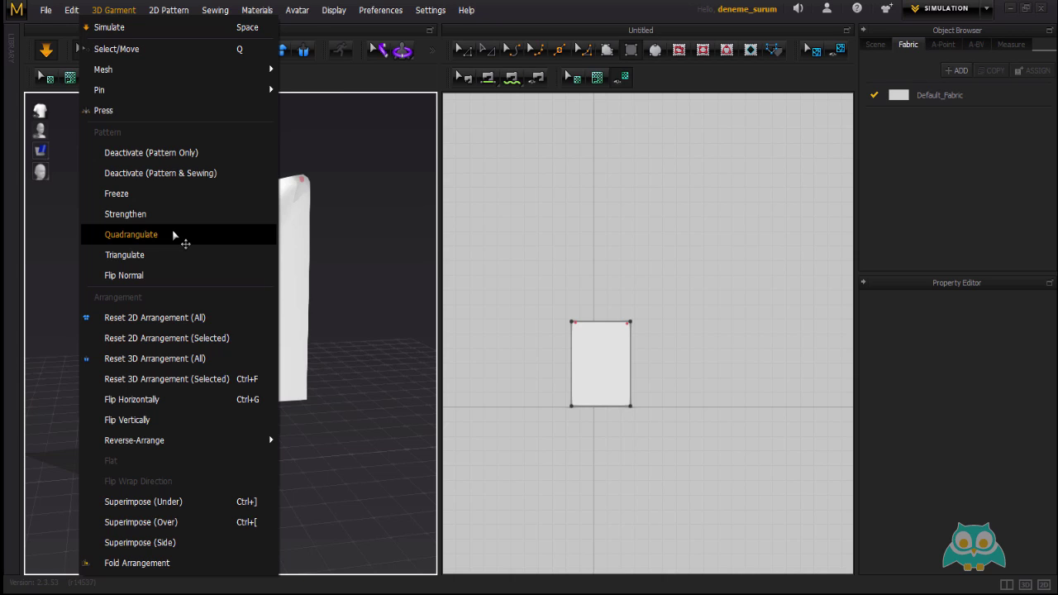
pyautogui.click(360, 183)
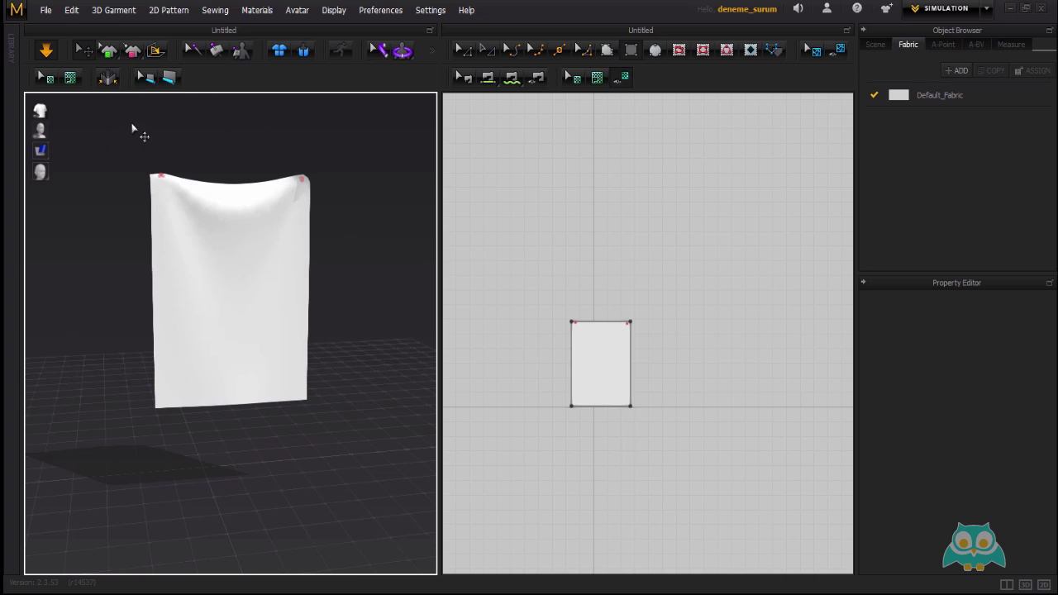
pyautogui.click(132, 50)
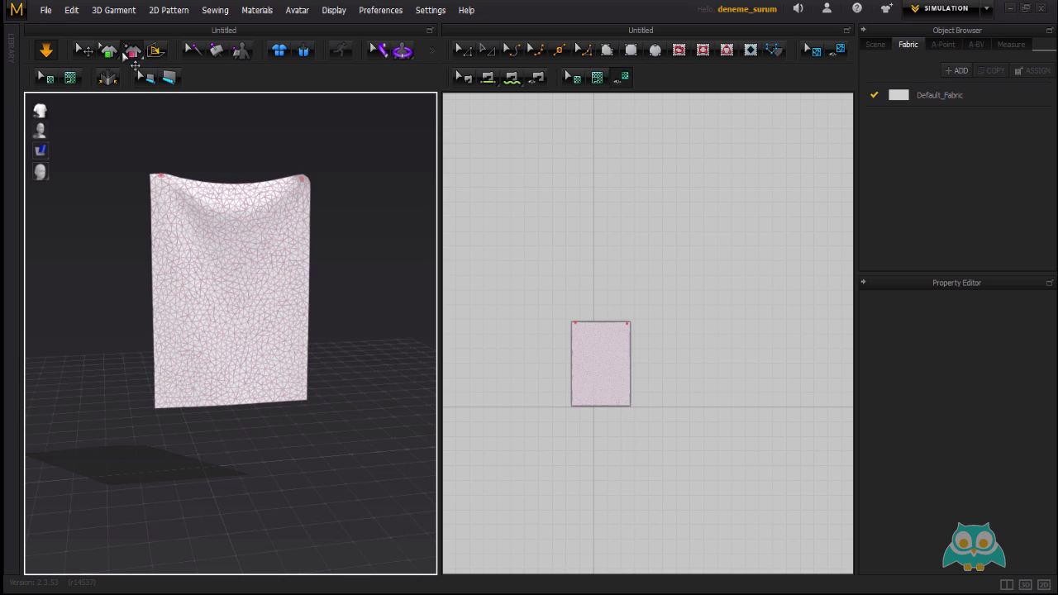
pyautogui.click(108, 51)
pyautogui.scroll(4, 230, 206)
pyautogui.scroll(8, 231, 197)
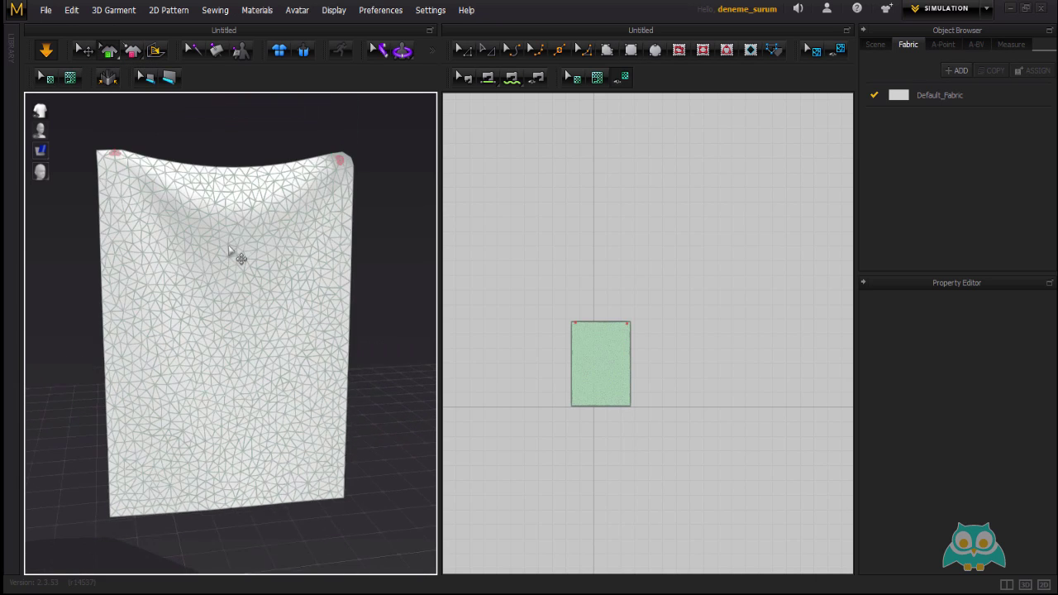
# - Examine the pinned panel's triangular mesh from several distances and angles
pyautogui.scroll(-6, 243, 175)
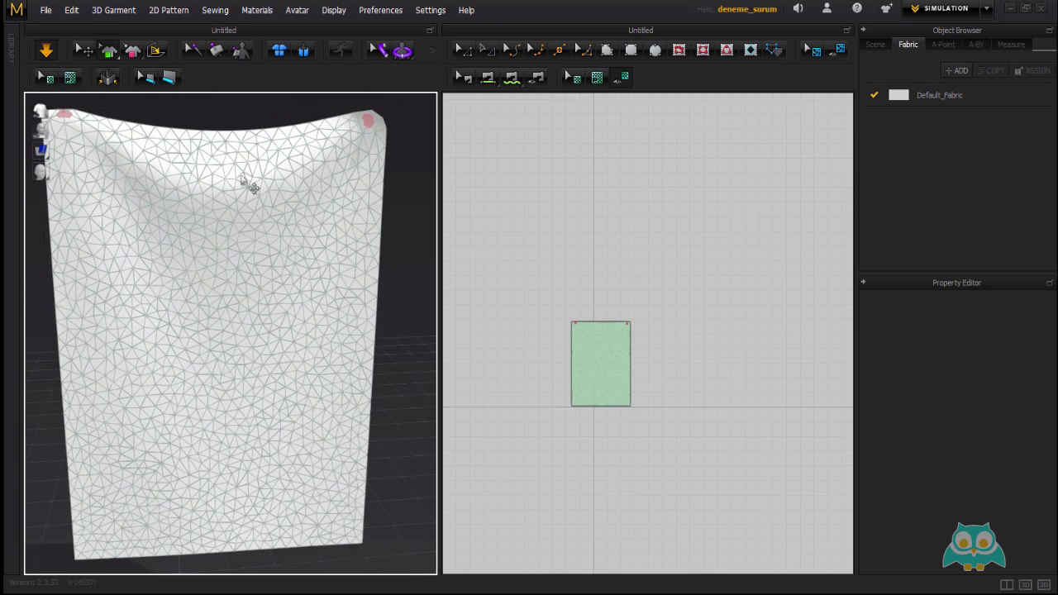
pyautogui.scroll(9, 253, 207)
pyautogui.scroll(-10, 198, 166)
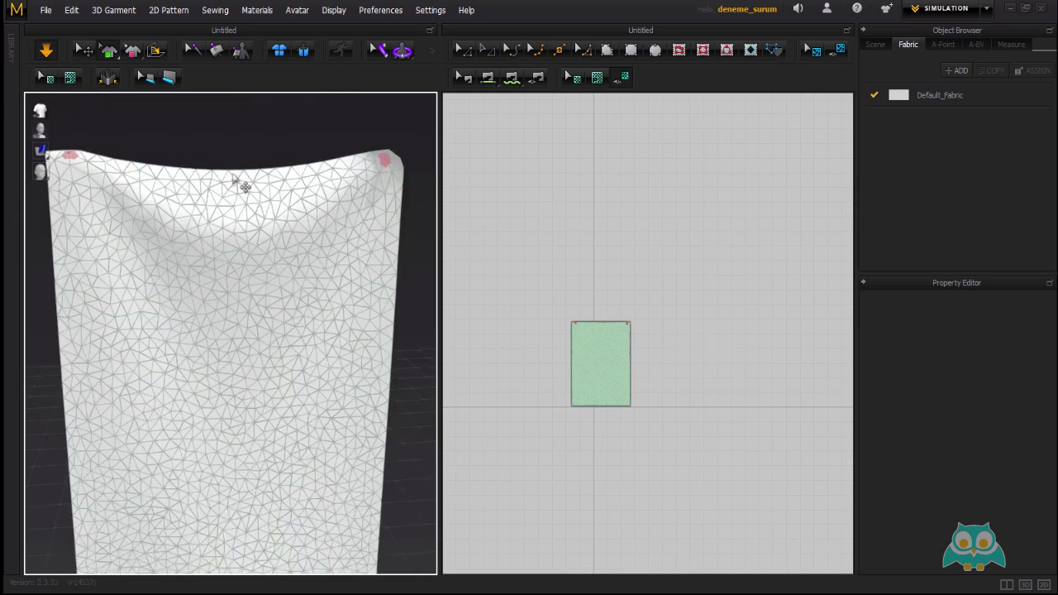
pyautogui.moveTo(261, 239); pyautogui.dragTo(247, 195, button='middle')
pyautogui.scroll(1, 246, 195)
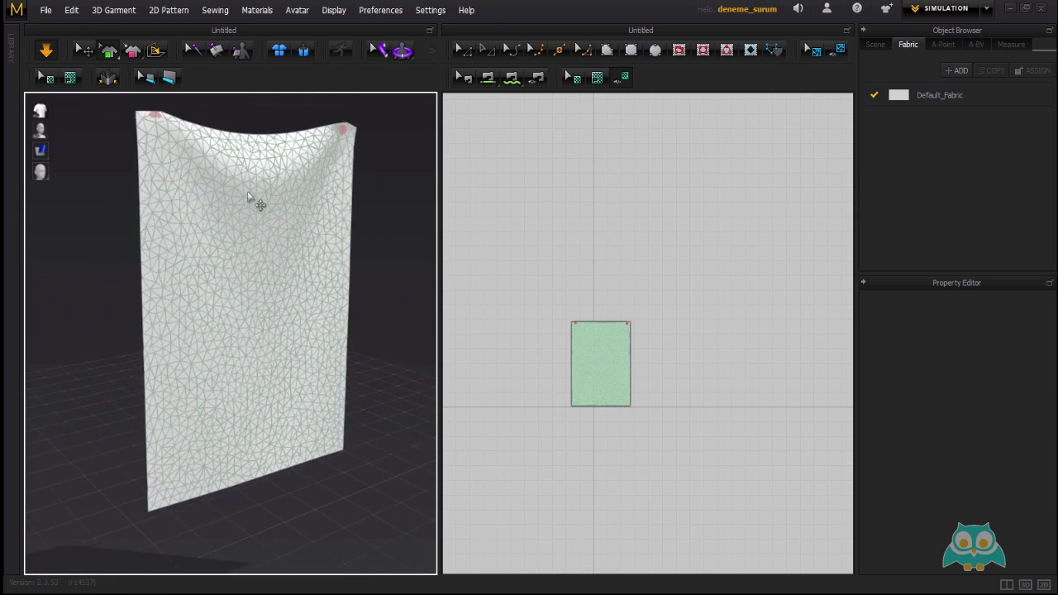
pyautogui.moveTo(246, 195); pyautogui.dragTo(237, 186, button='right')
pyautogui.scroll(-2, 255, 193)
pyautogui.moveTo(255, 193); pyautogui.dragTo(271, 204, button='middle')
pyautogui.moveTo(282, 216)
pyautogui.mouseDown(button='right')
pyautogui.moveTo(212, 207)
pyautogui.moveTo(289, 208)
pyautogui.moveTo(289, 217)
pyautogui.moveTo(274, 207)
pyautogui.moveTo(263, 221)
pyautogui.mouseUp(button='right')
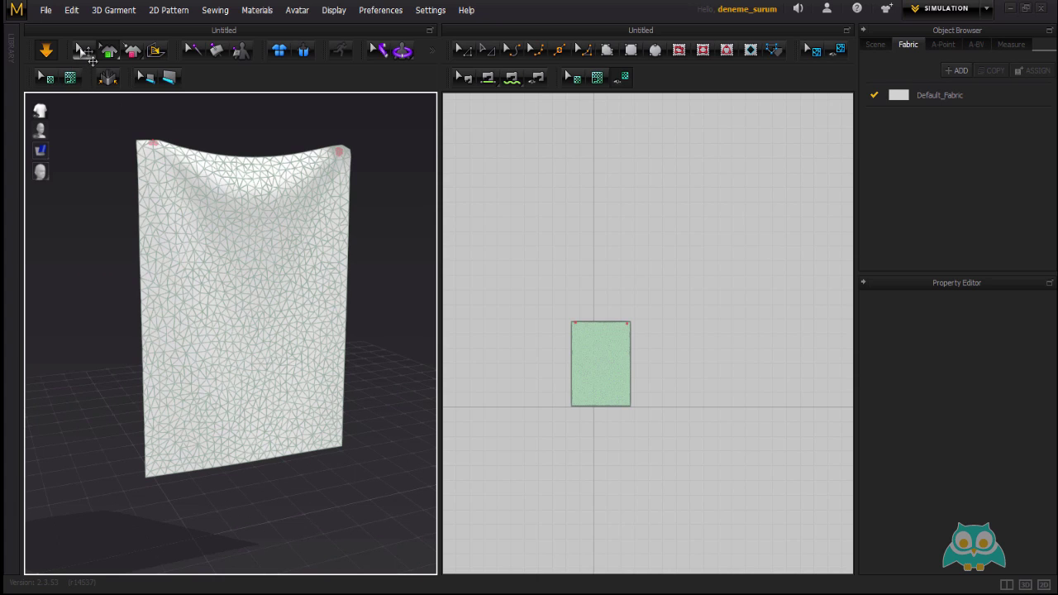
# - Quadrangulate the pinned panel and return to box mesh selection to display its mesh
pyautogui.click(80, 49)
pyautogui.click(220, 197)
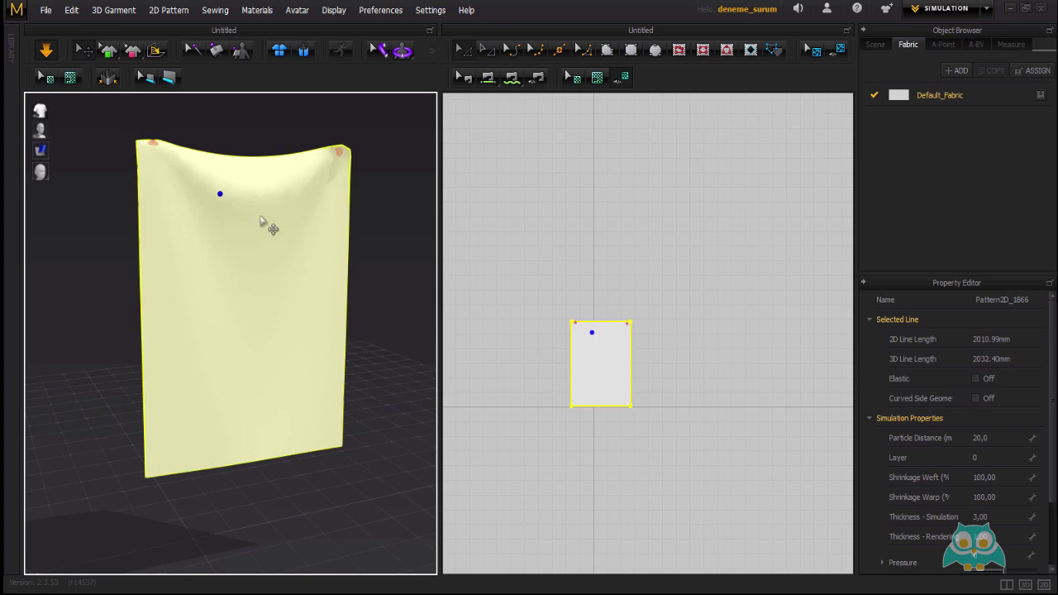
pyautogui.click(122, 10)
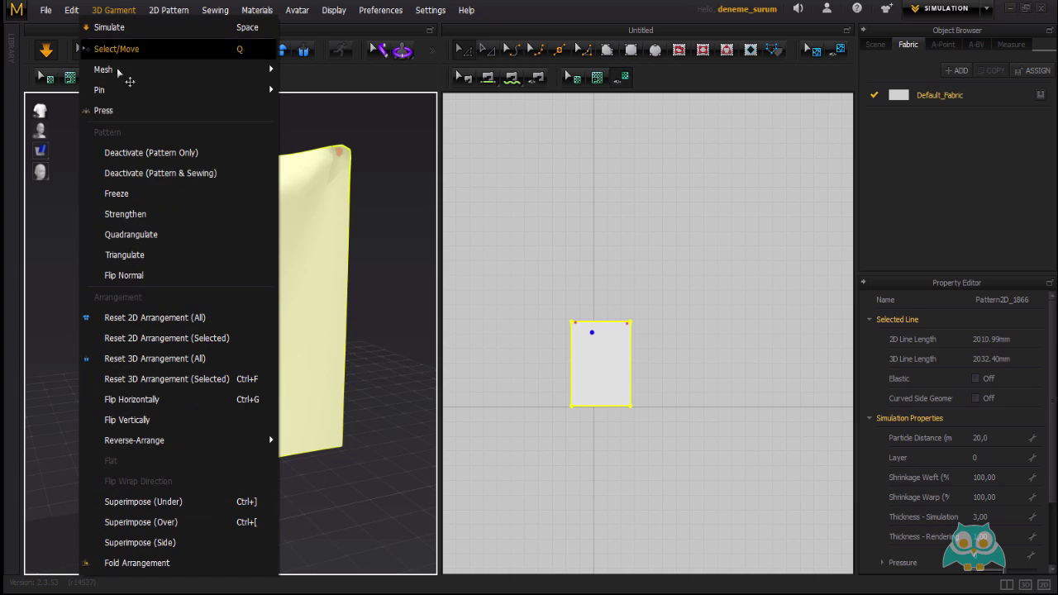
pyautogui.click(132, 234)
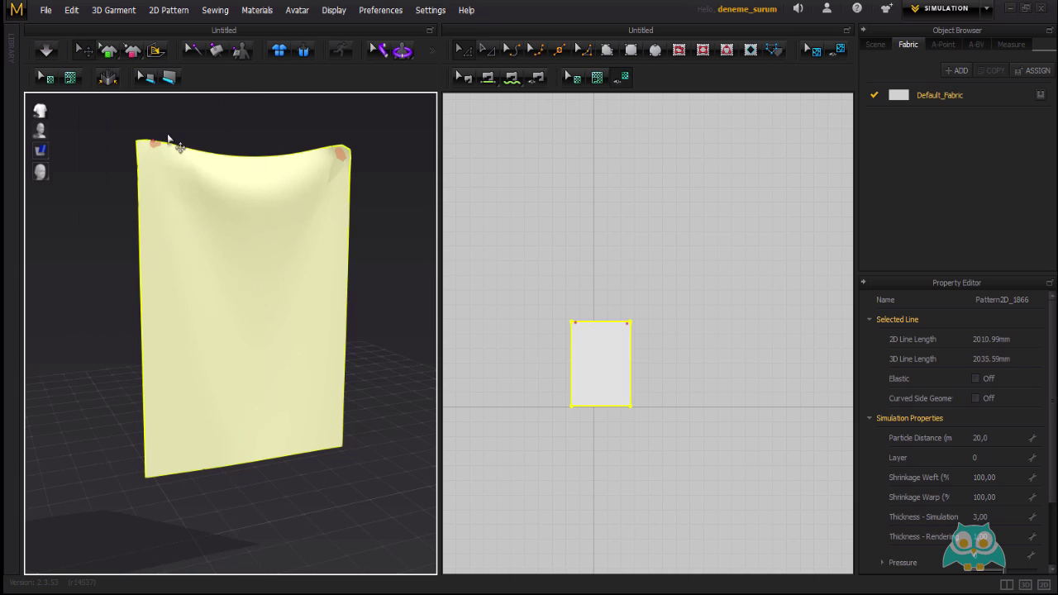
pyautogui.click(109, 54)
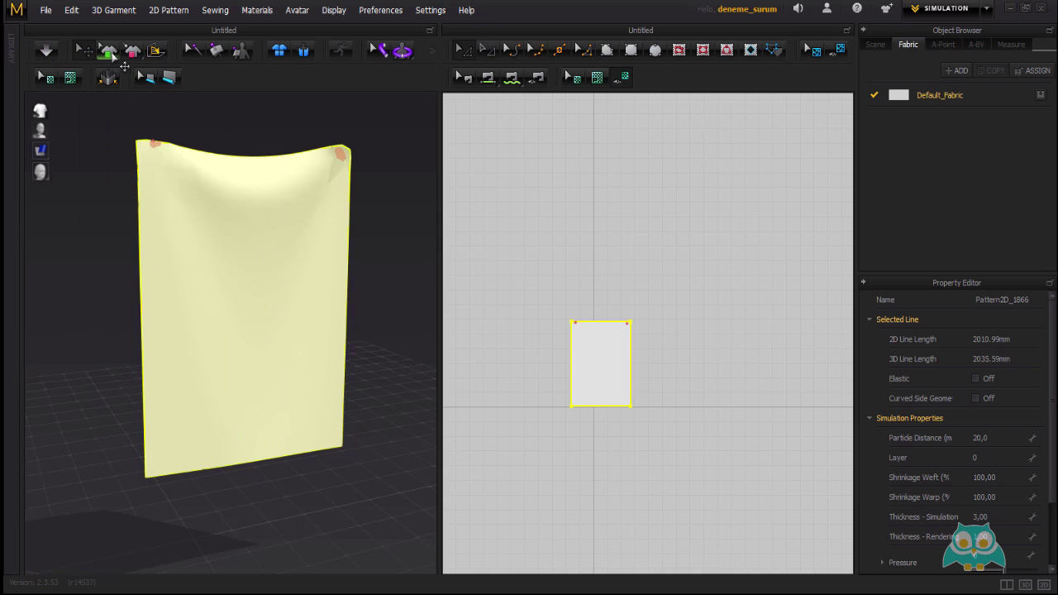
pyautogui.click(253, 145)
# - Examine the panel's quad mesh up close and from different angles
pyautogui.moveTo(269, 198); pyautogui.dragTo(255, 219, button='right')
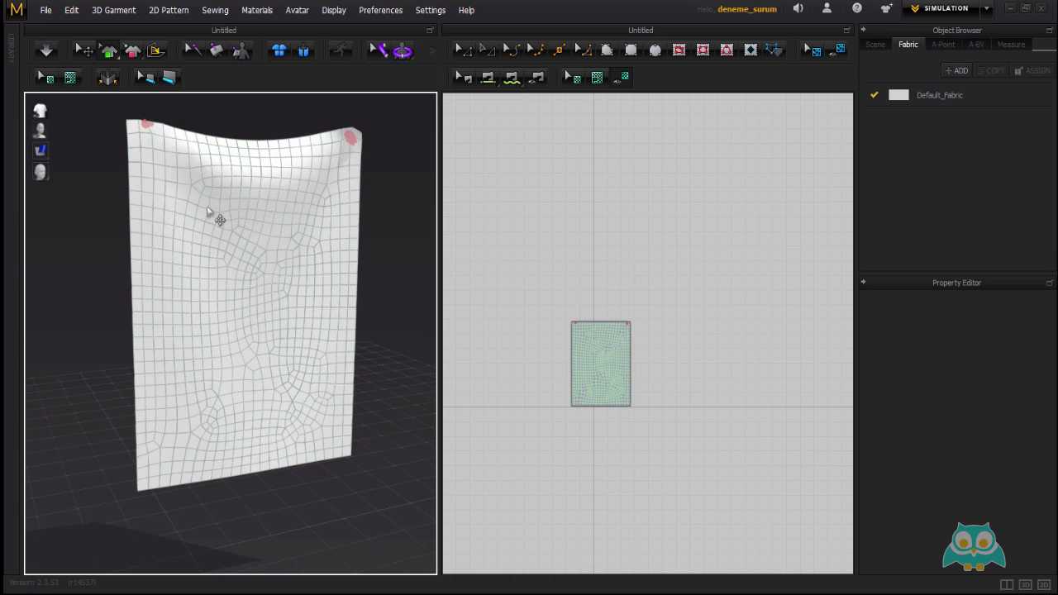
pyautogui.scroll(-2, 165, 189)
pyautogui.moveTo(155, 184); pyautogui.dragTo(192, 276, button='middle')
pyautogui.scroll(-3, 158, 201)
pyautogui.scroll(2, 187, 240)
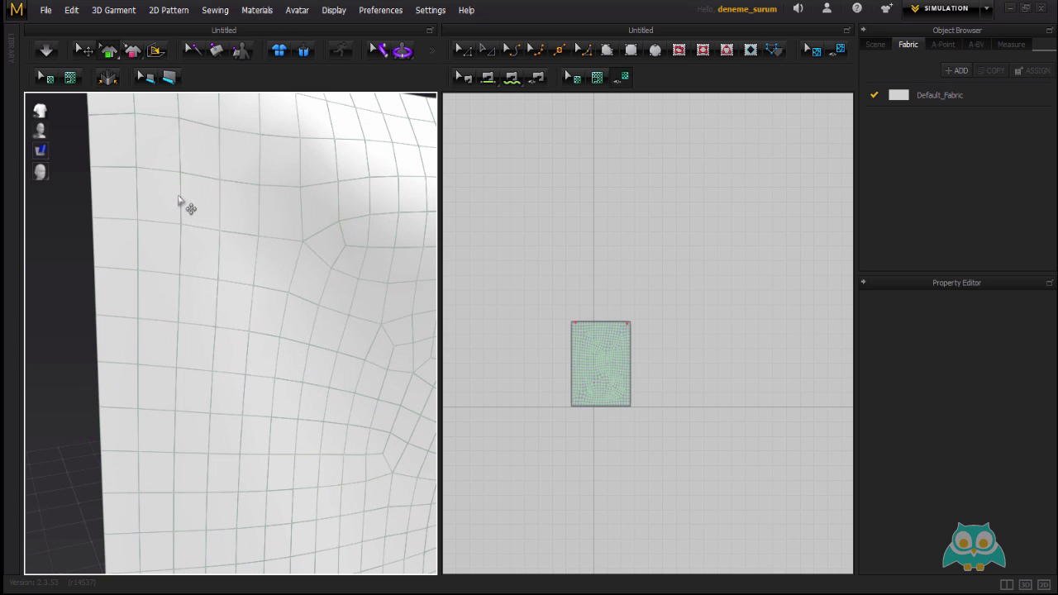
pyautogui.scroll(-5, 205, 251)
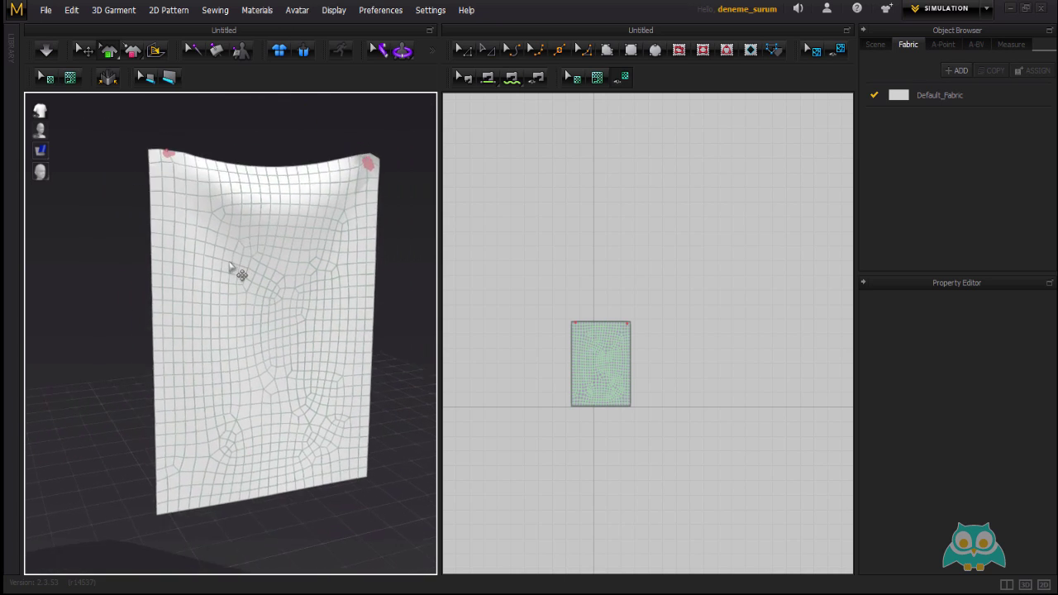
pyautogui.moveTo(230, 267); pyautogui.dragTo(265, 256, button='right')
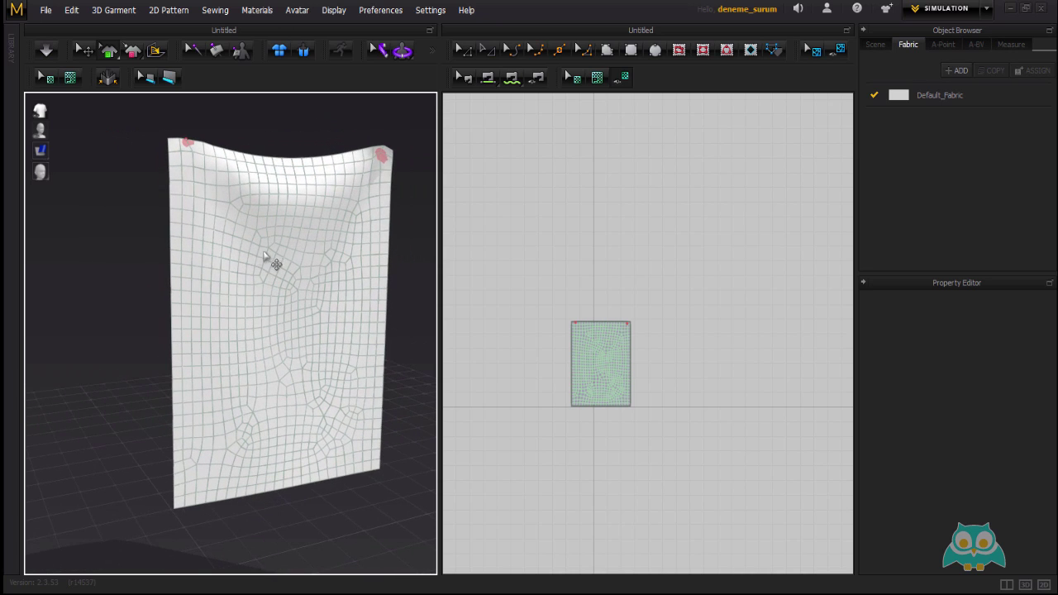
pyautogui.moveTo(265, 257); pyautogui.dragTo(240, 244, button='middle')
pyautogui.moveTo(240, 244); pyautogui.dragTo(297, 243, button='right')
pyautogui.scroll(-2, 251, 244)
pyautogui.moveTo(297, 243); pyautogui.dragTo(265, 228, button='middle')
pyautogui.moveTo(266, 233); pyautogui.dragTo(202, 235, button='right')
# - Try to triangulate the panel with no pattern selected
pyautogui.rightClick(240, 213)
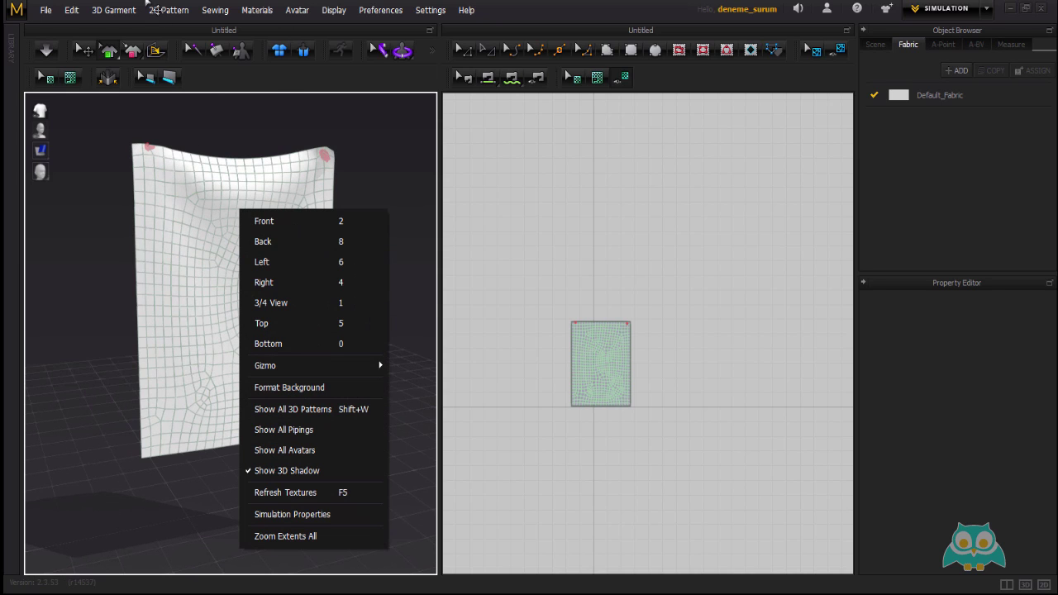
pyautogui.click(113, 10)
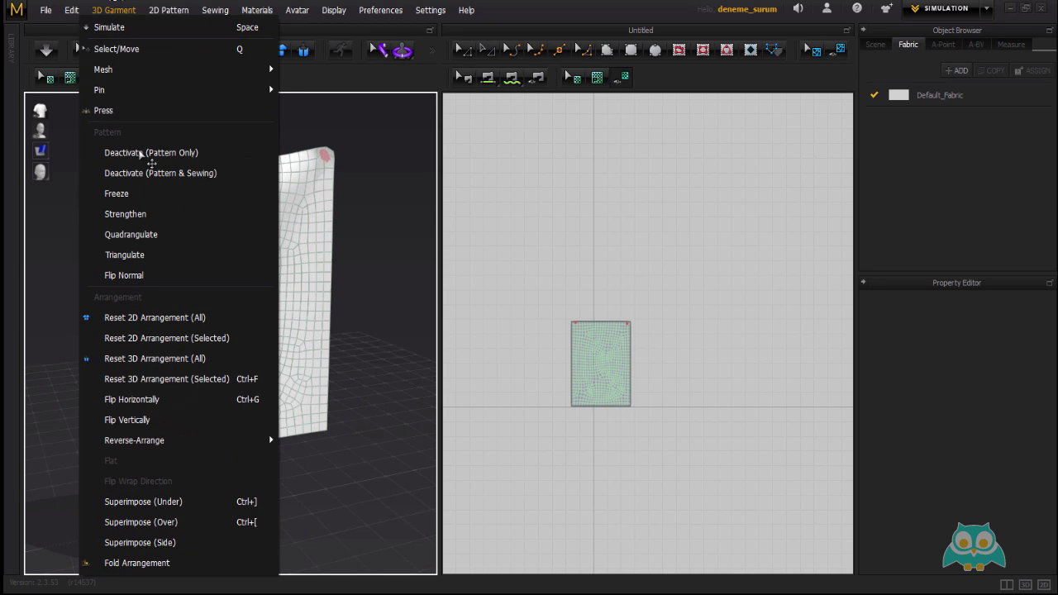
pyautogui.click(153, 254)
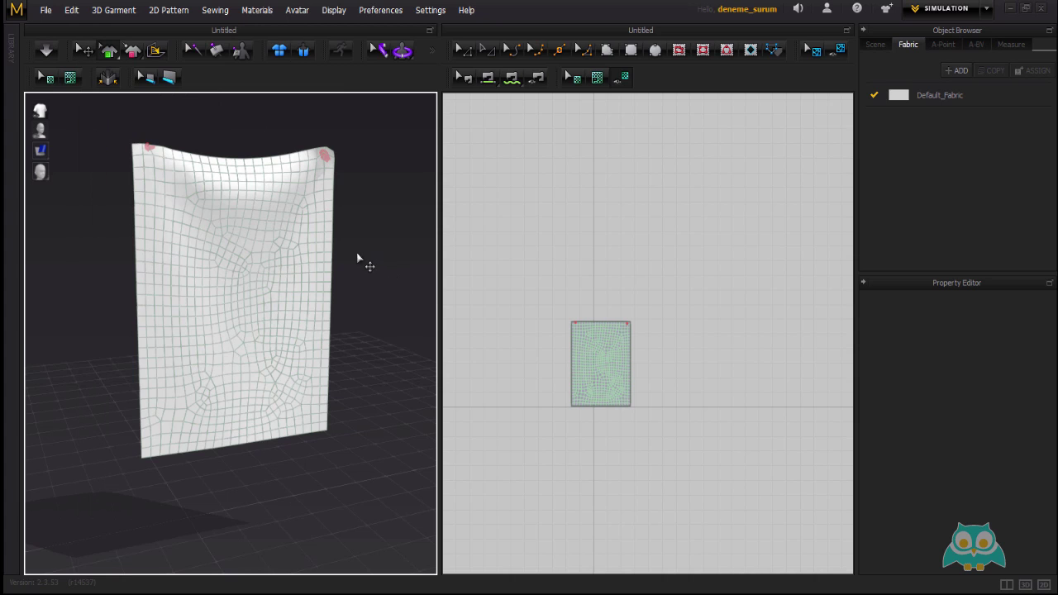
# - Select the pinned panel, triangulate it and display its mesh with box mesh selection
pyautogui.click(79, 46)
pyautogui.click(105, 51)
pyautogui.click(81, 49)
pyautogui.click(202, 223)
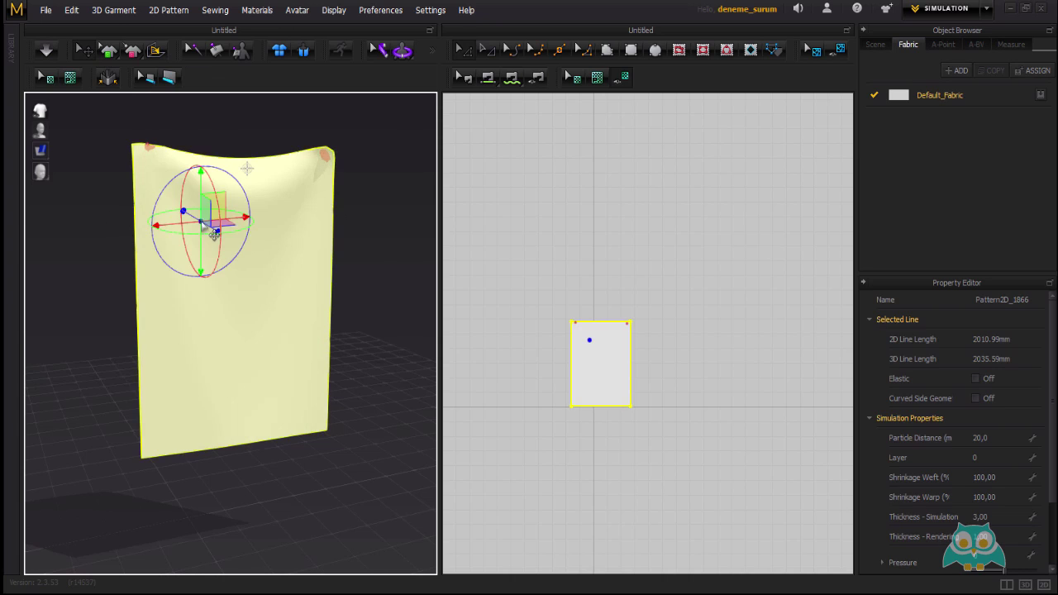
pyautogui.click(122, 11)
pyautogui.click(153, 255)
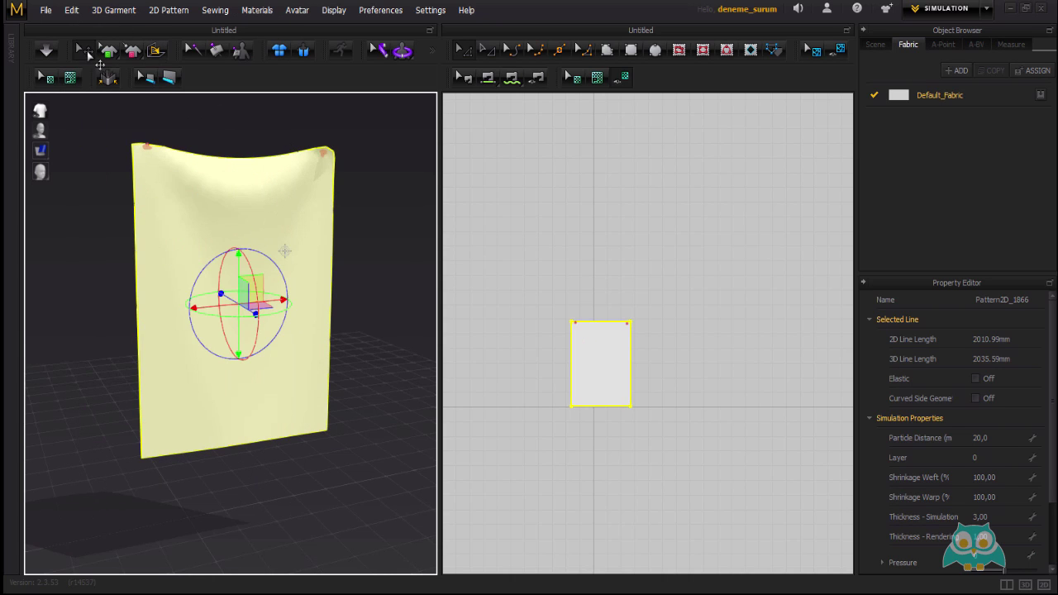
pyautogui.click(107, 51)
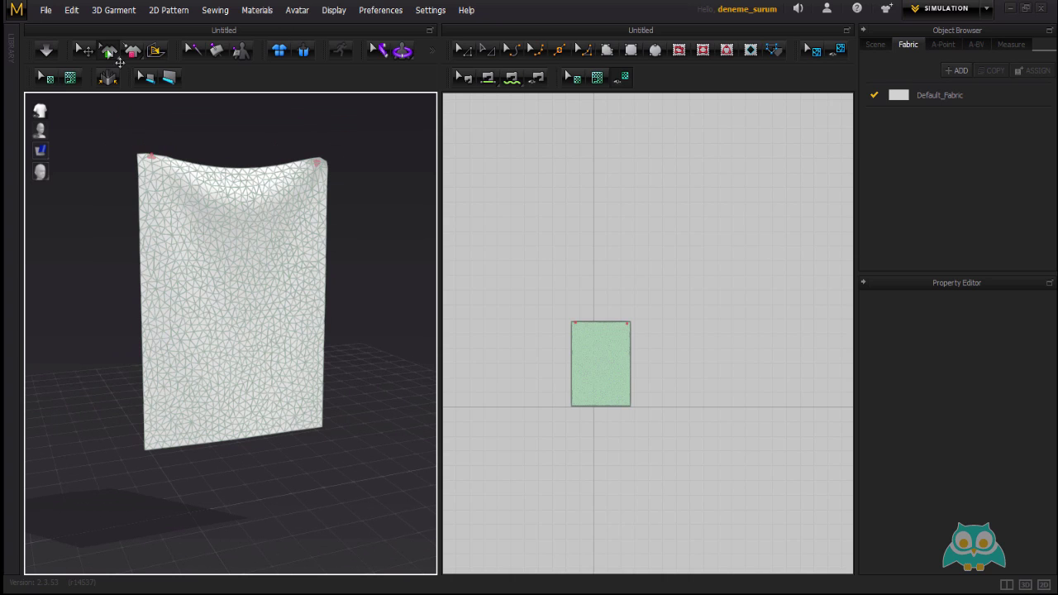
# - Select the panel again, quadrangulate it and clear the selection
pyautogui.click(84, 50)
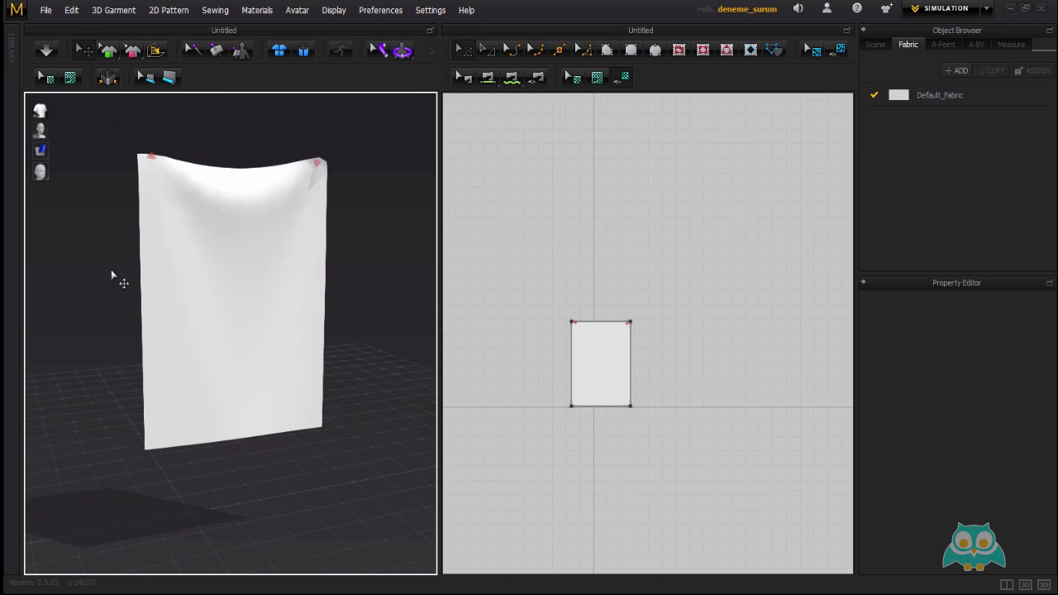
pyautogui.click(192, 201)
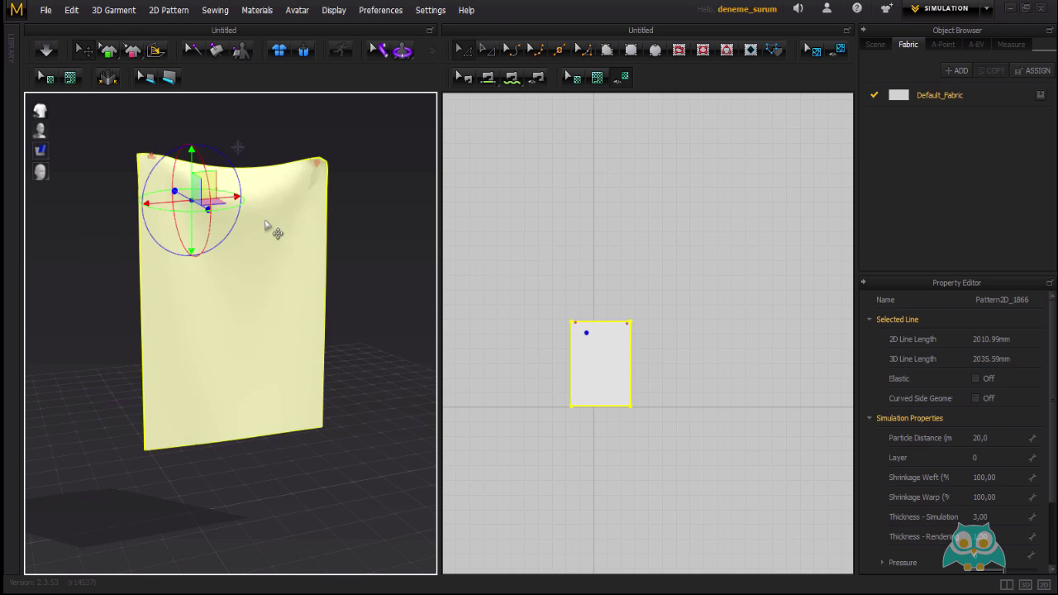
pyautogui.click(116, 10)
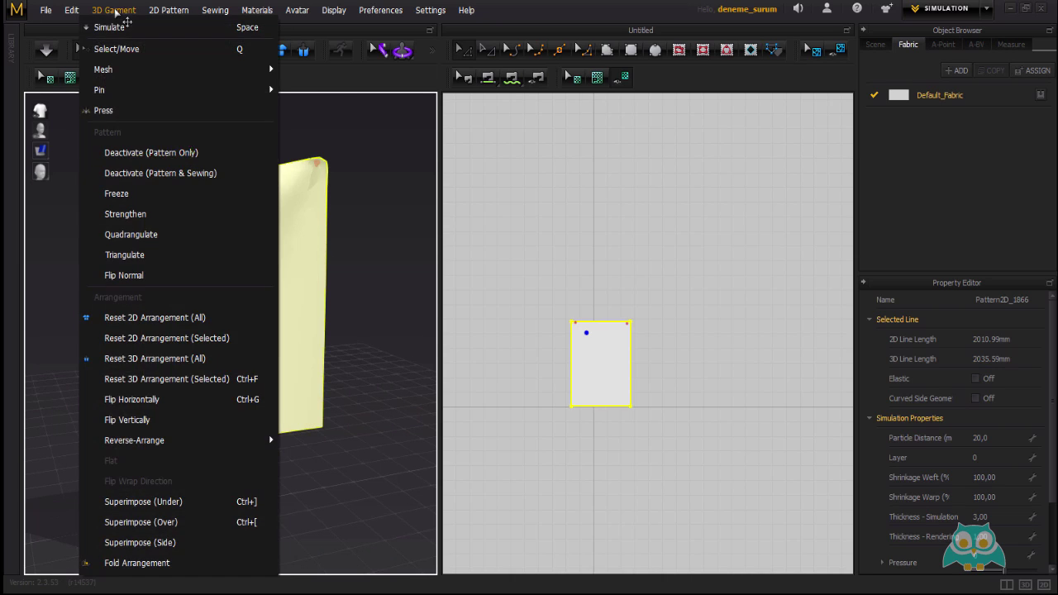
pyautogui.click(163, 235)
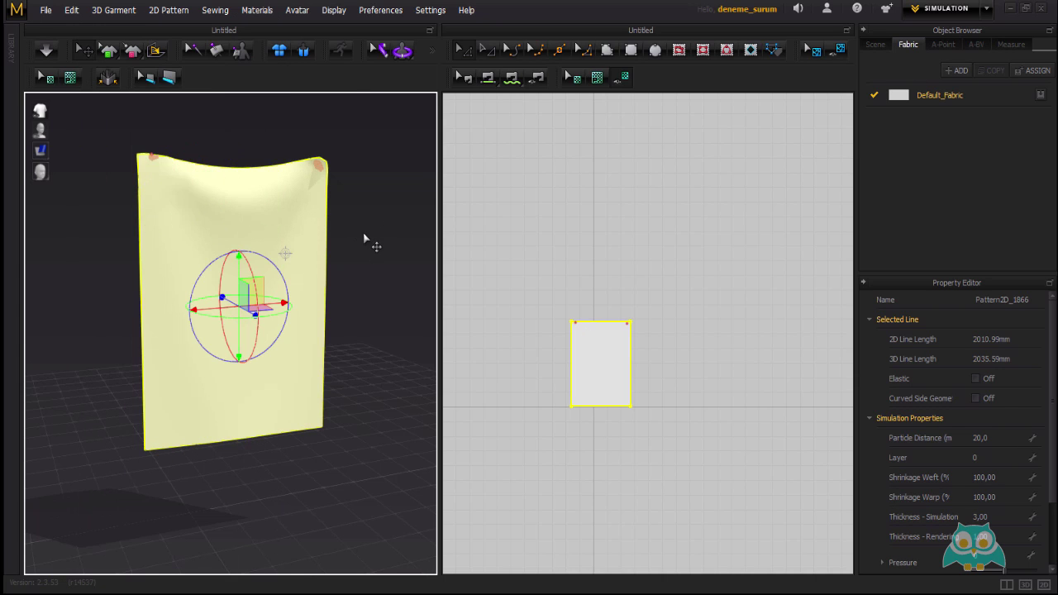
pyautogui.click(372, 281)
# - Select the panel, examine the mesh type options in its miscellaneous properties and display its quad mesh
pyautogui.click(252, 248)
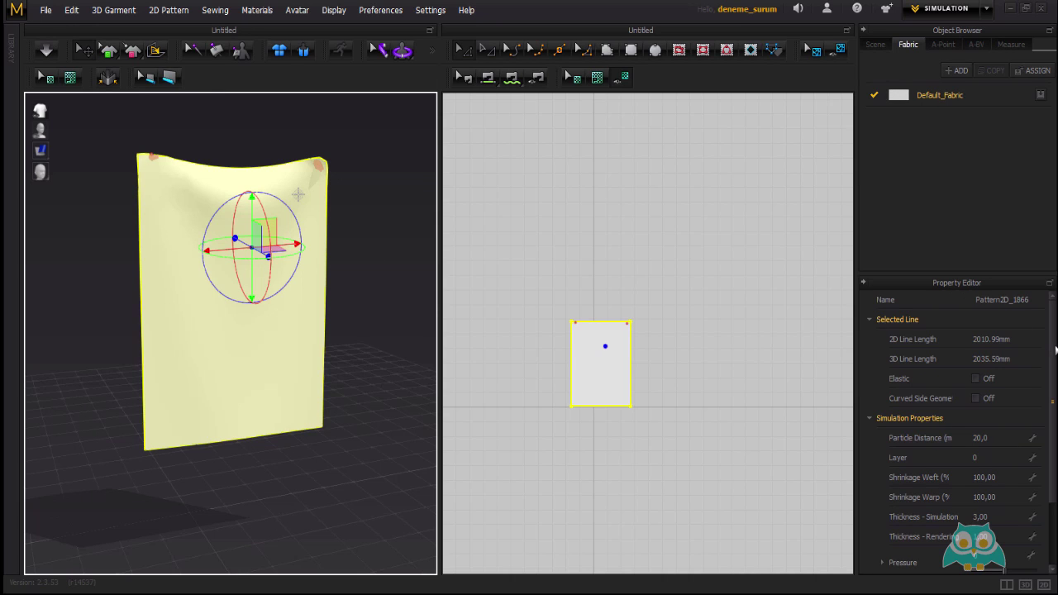
pyautogui.scroll(-4, 1055, 350)
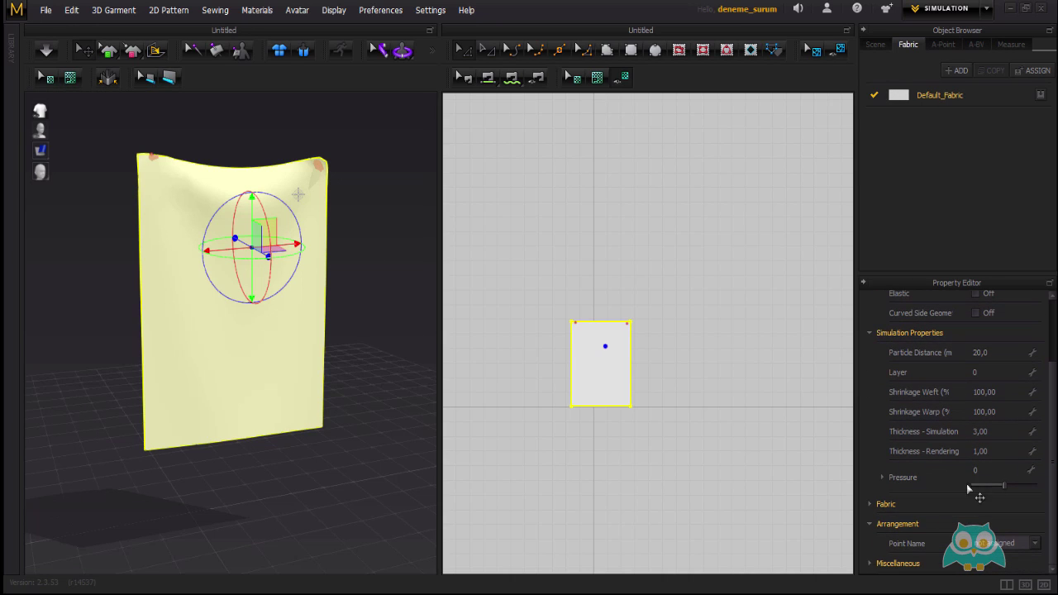
pyautogui.click(870, 563)
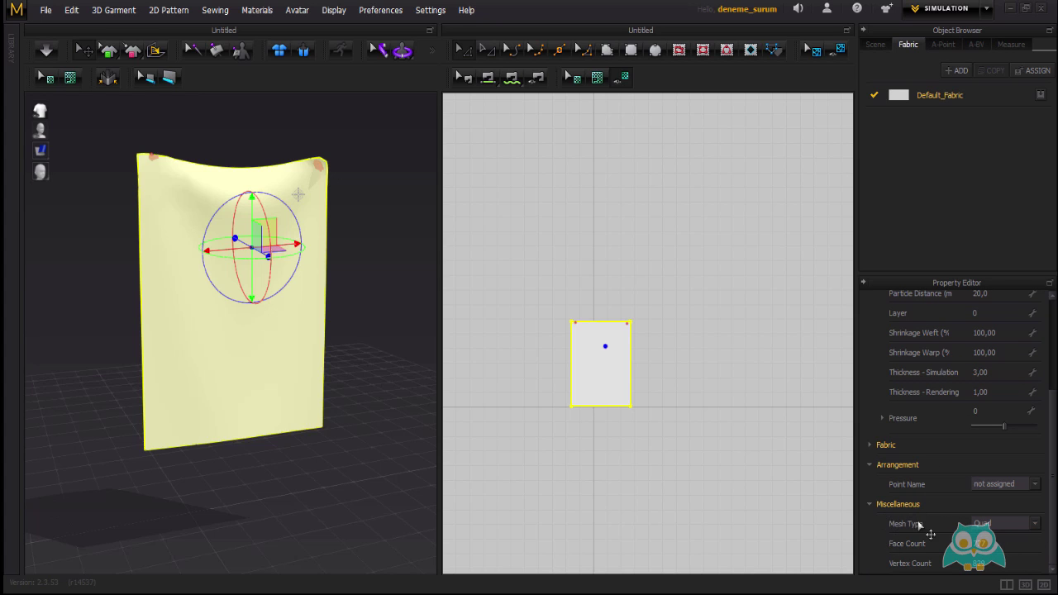
pyautogui.moveTo(385, 289); pyautogui.dragTo(388, 290, button='right')
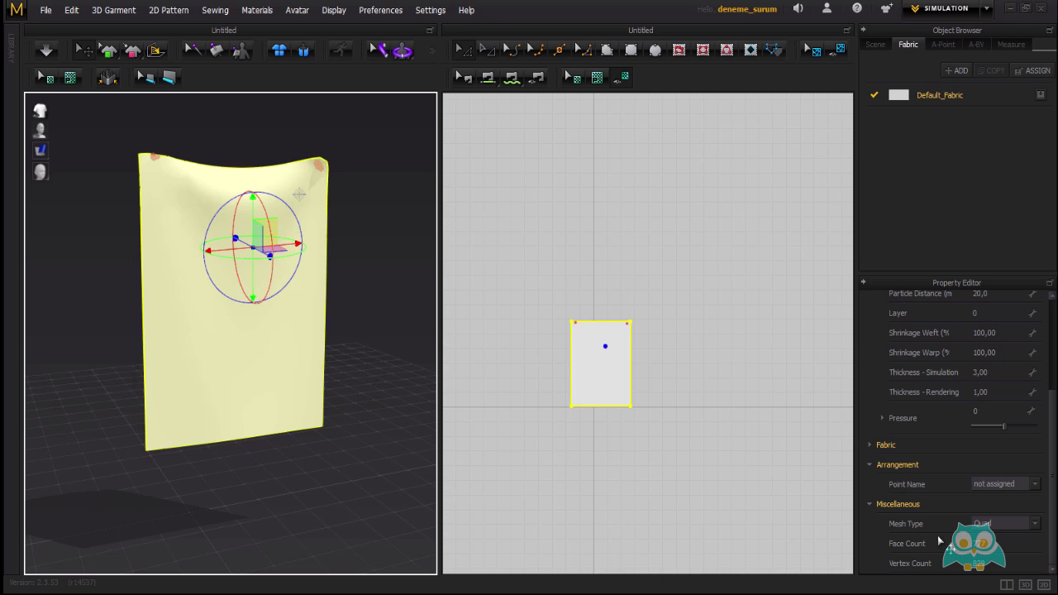
pyautogui.click(1036, 523)
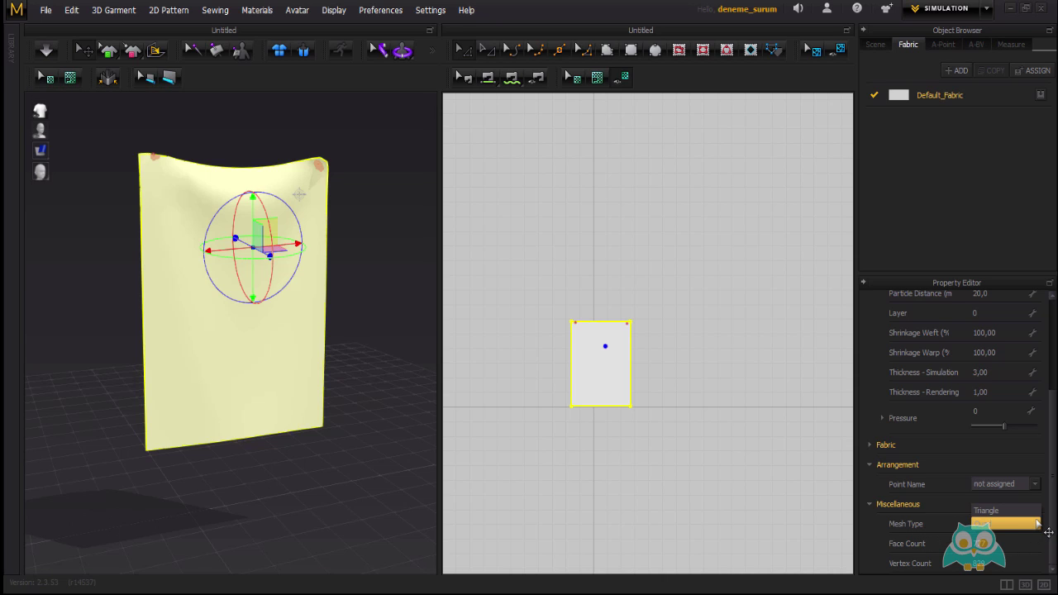
pyautogui.click(105, 52)
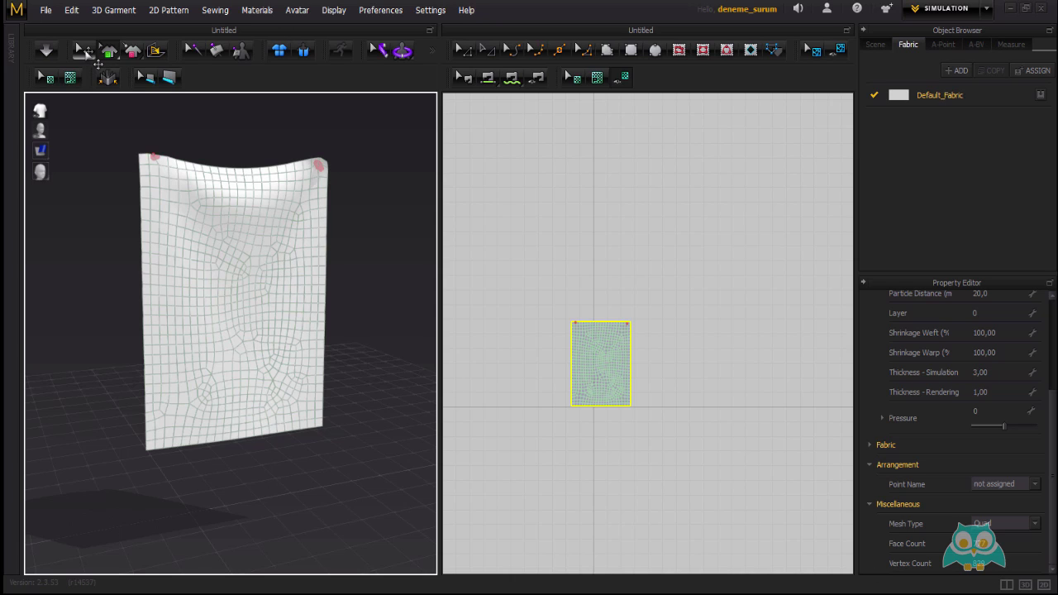
# - Reselect the quad panel, triangulate it and show its mesh with box mesh selection
pyautogui.click(71, 78)
pyautogui.click(115, 306)
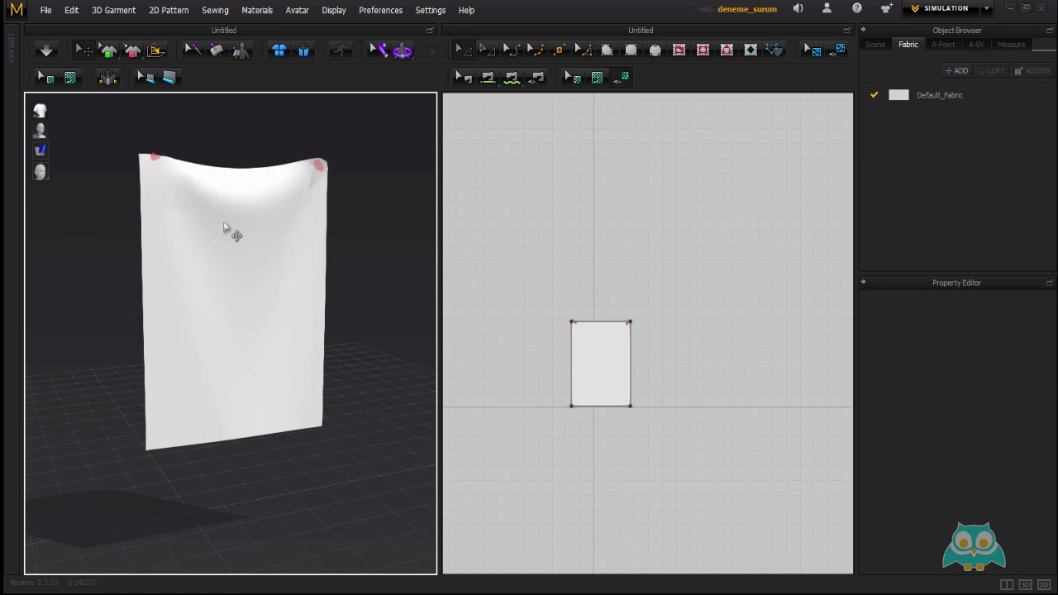
pyautogui.click(225, 221)
pyautogui.click(121, 10)
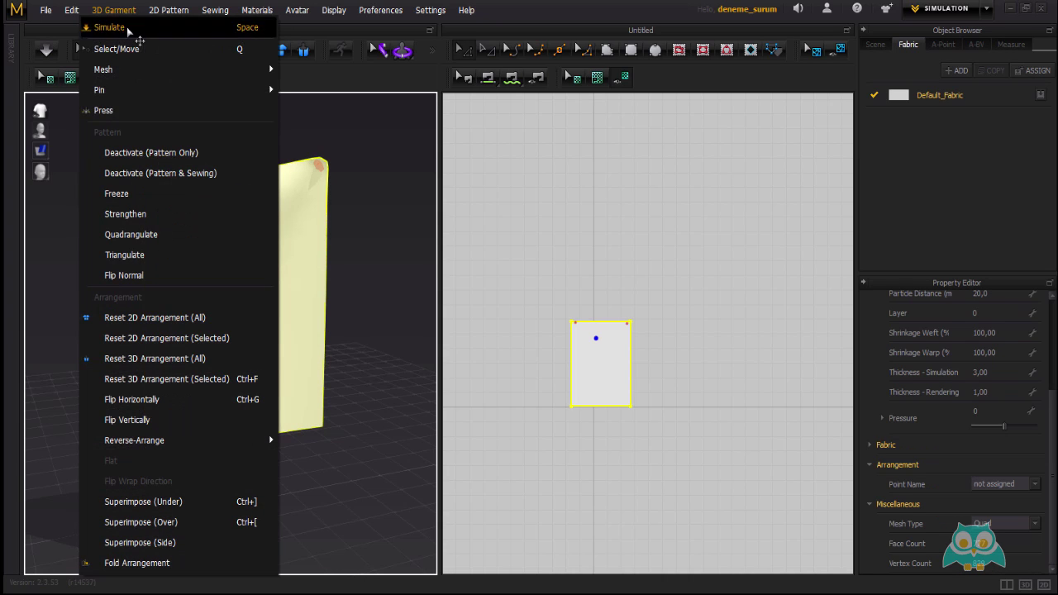
pyautogui.click(124, 254)
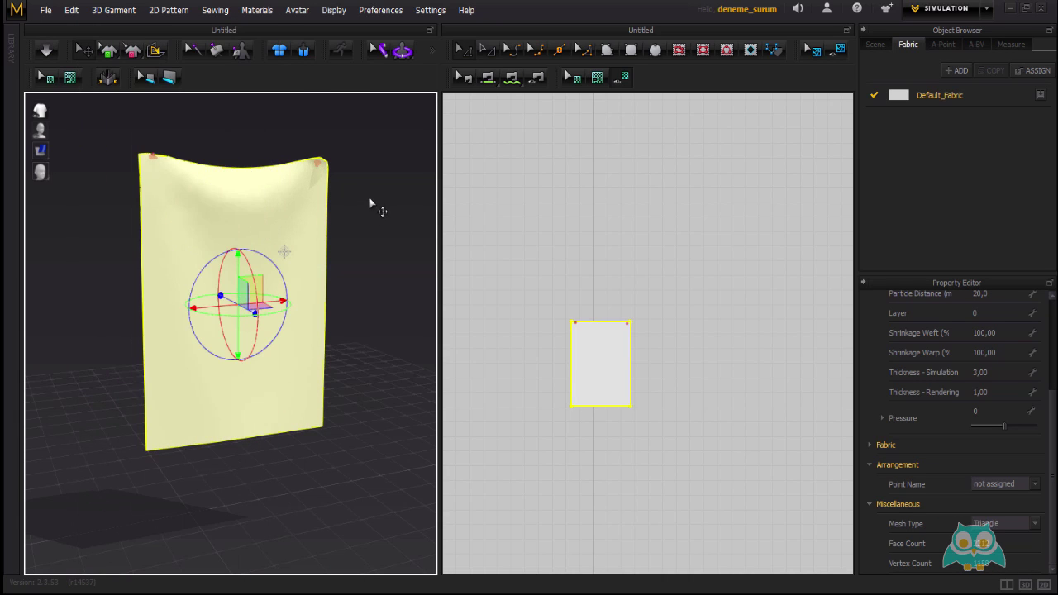
pyautogui.click(237, 234)
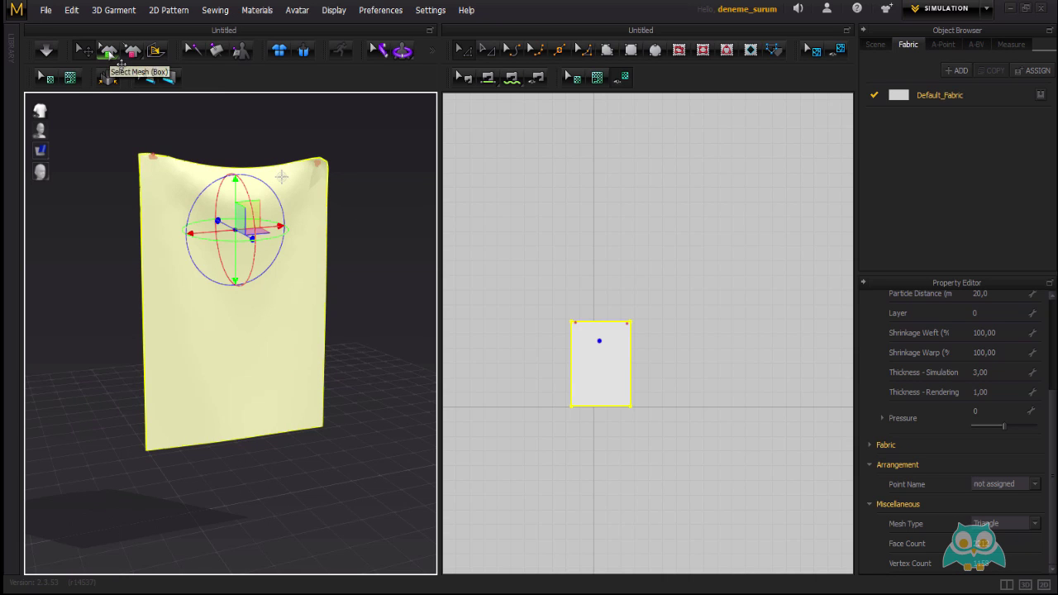
pyautogui.click(108, 52)
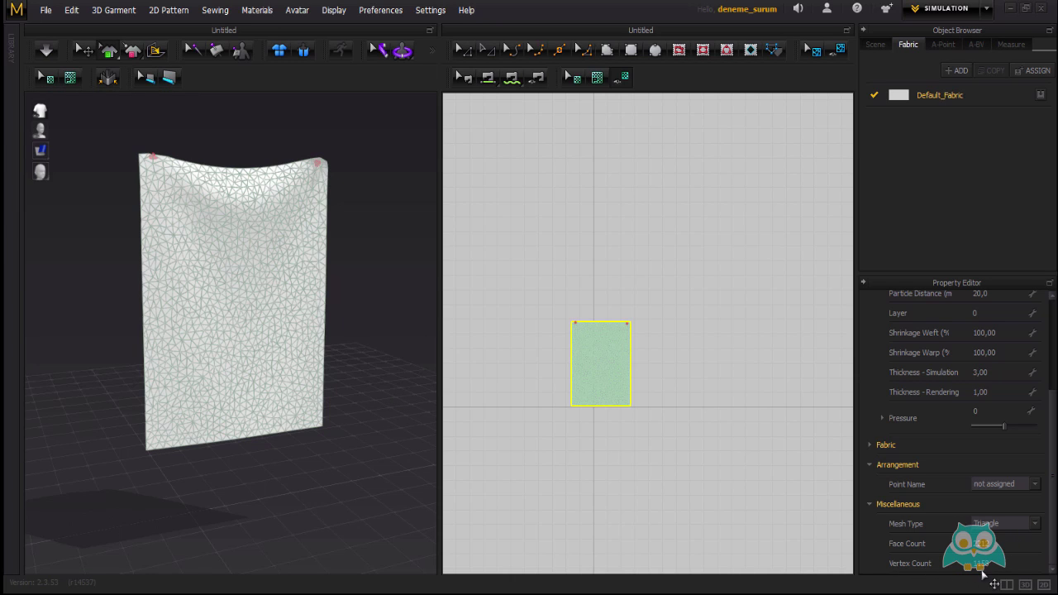
# - Check the panel's mesh type choices and examine the triangles up close along its upper edge
pyautogui.click(1036, 525)
pyautogui.click(978, 519)
pyautogui.scroll(5, 246, 252)
pyautogui.moveTo(228, 167); pyautogui.dragTo(272, 353, button='middle')
pyautogui.scroll(2, 280, 252)
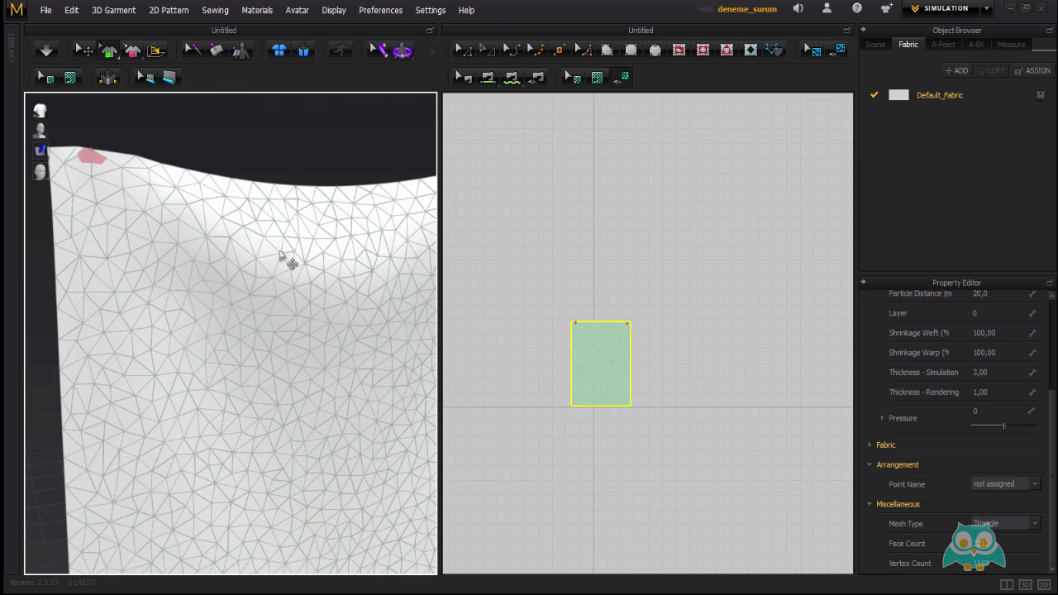
pyautogui.scroll(4, 231, 239)
pyautogui.moveTo(222, 207); pyautogui.dragTo(218, 275, button='middle')
pyautogui.scroll(1, 217, 274)
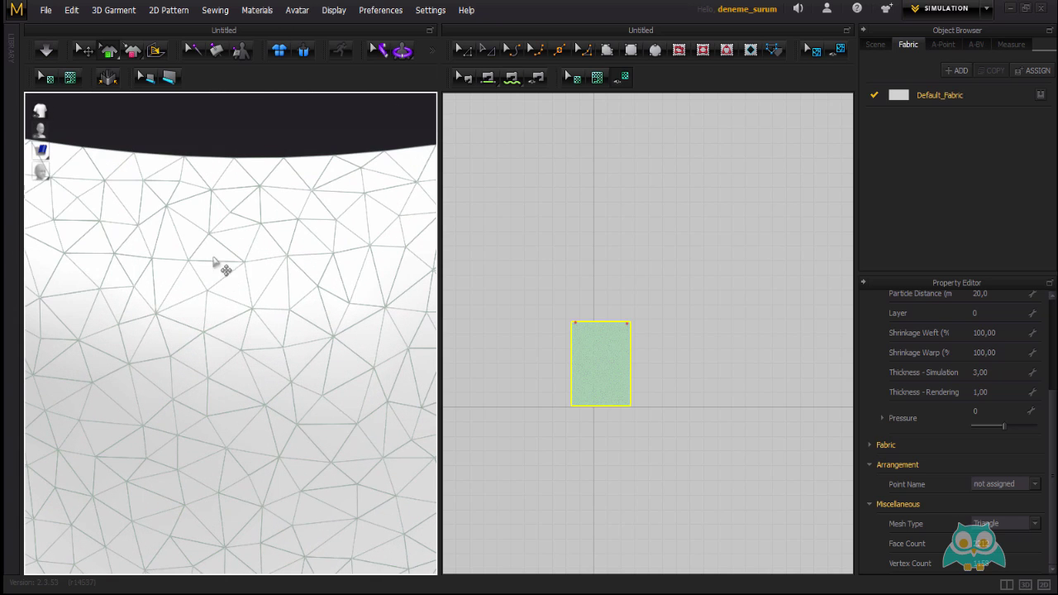
# - Start the simulation, return to Select/Move and pull the cloth near the triangulated panel's upper edge
pyautogui.scroll(-5, 260, 276)
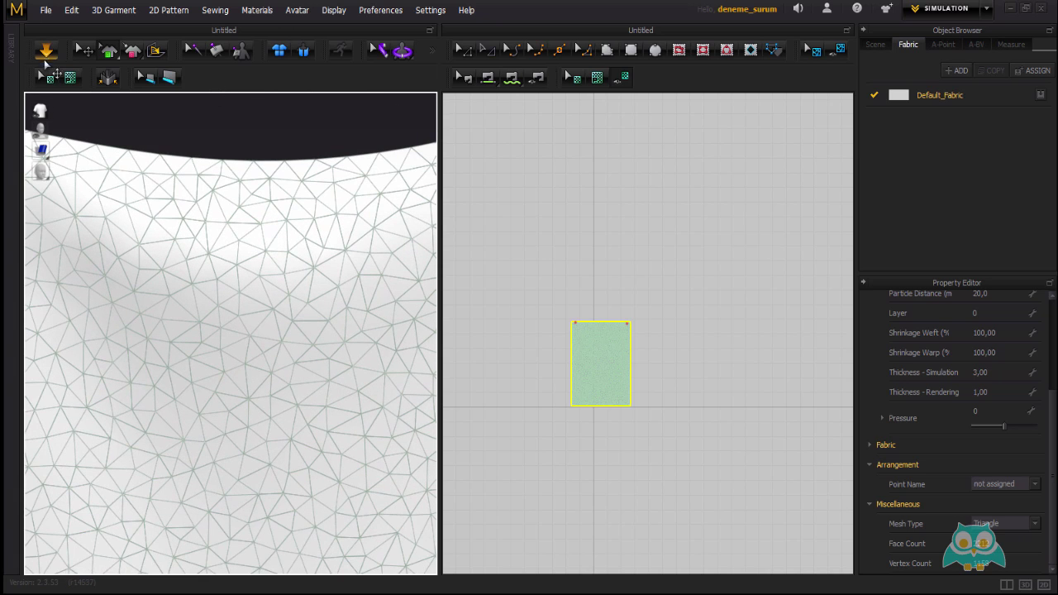
pyautogui.click(46, 51)
pyautogui.click(252, 164)
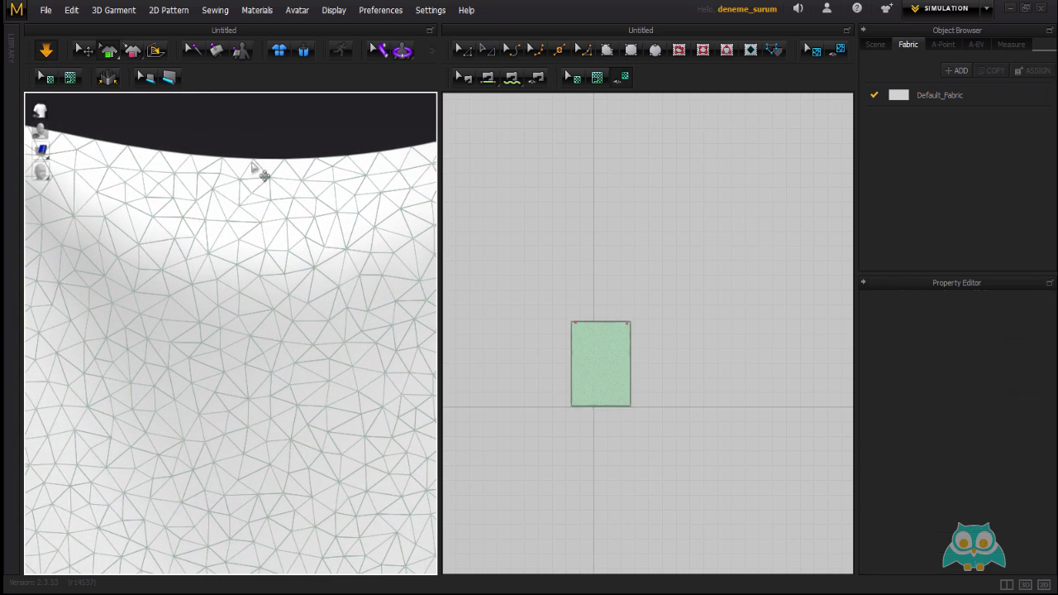
pyautogui.click(240, 177)
pyautogui.click(84, 51)
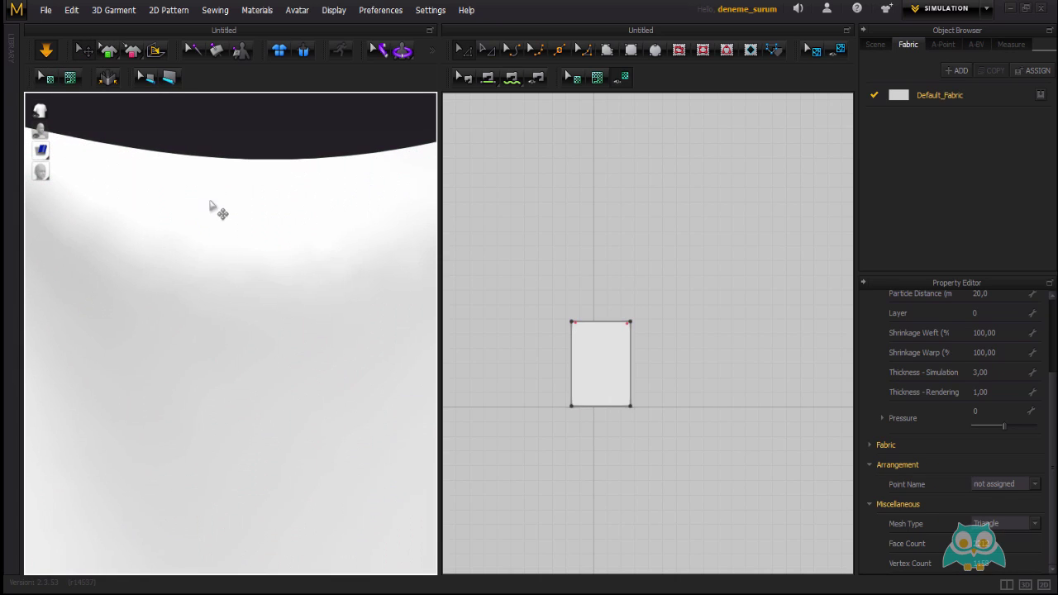
pyautogui.moveTo(210, 202); pyautogui.dragTo(248, 198)
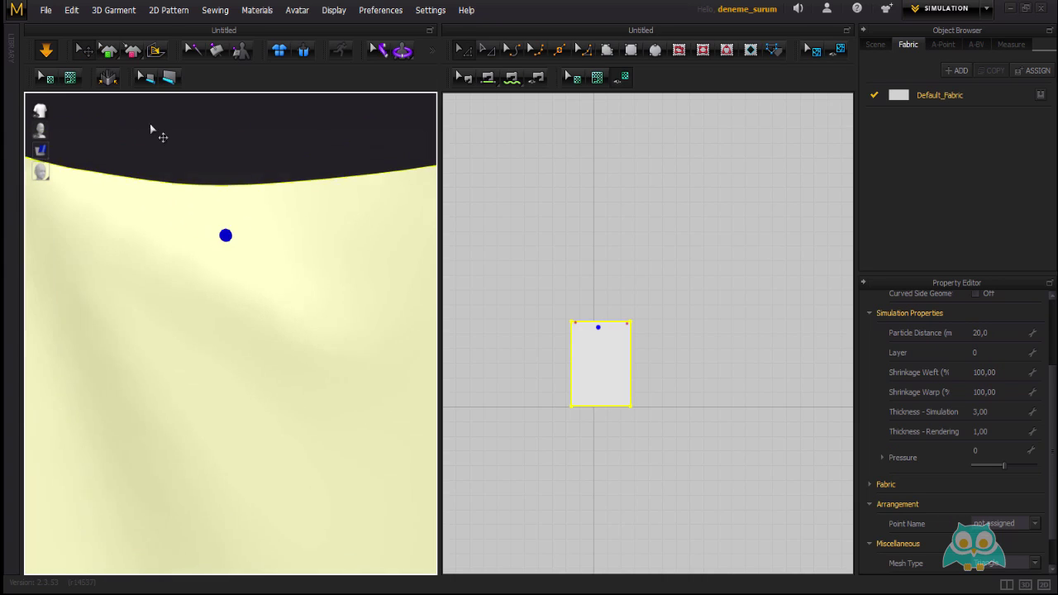
# - Display the panel's triangle mesh again and examine its faces near the upper edge
pyautogui.hotkey('shift', 'w')
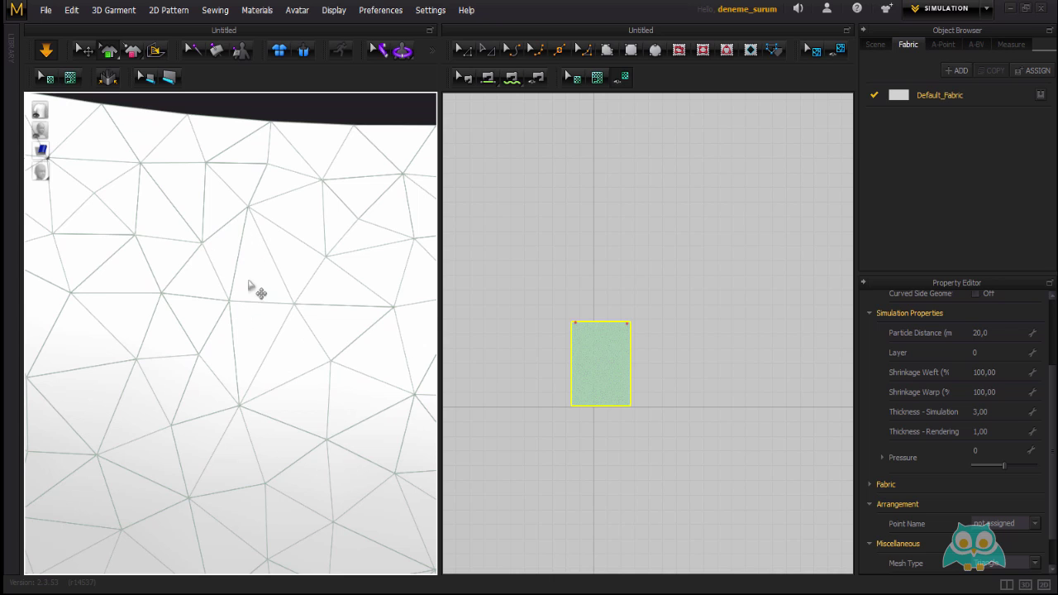
pyautogui.moveTo(335, 272)
pyautogui.mouseDown(button='middle')
pyautogui.moveTo(179, 253)
pyautogui.moveTo(180, 293)
pyautogui.moveTo(243, 310)
pyautogui.moveTo(276, 267)
pyautogui.mouseUp(button='middle')
pyautogui.scroll(-3, 258, 315)
pyautogui.scroll(-2, 273, 269)
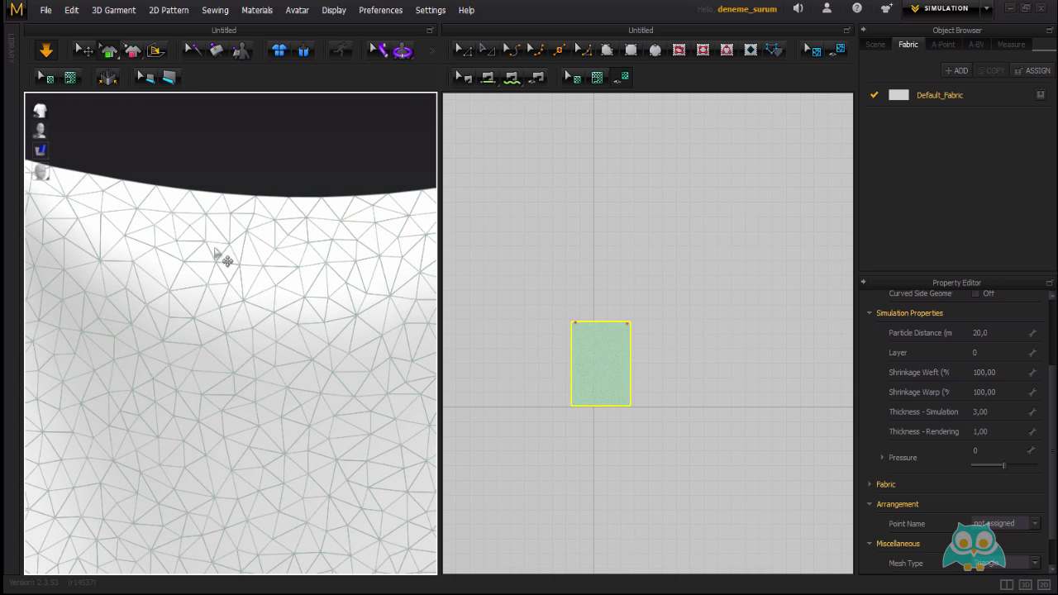
# - Quadrangulate the selected panel and display its quad mesh with box mesh selection
pyautogui.click(79, 49)
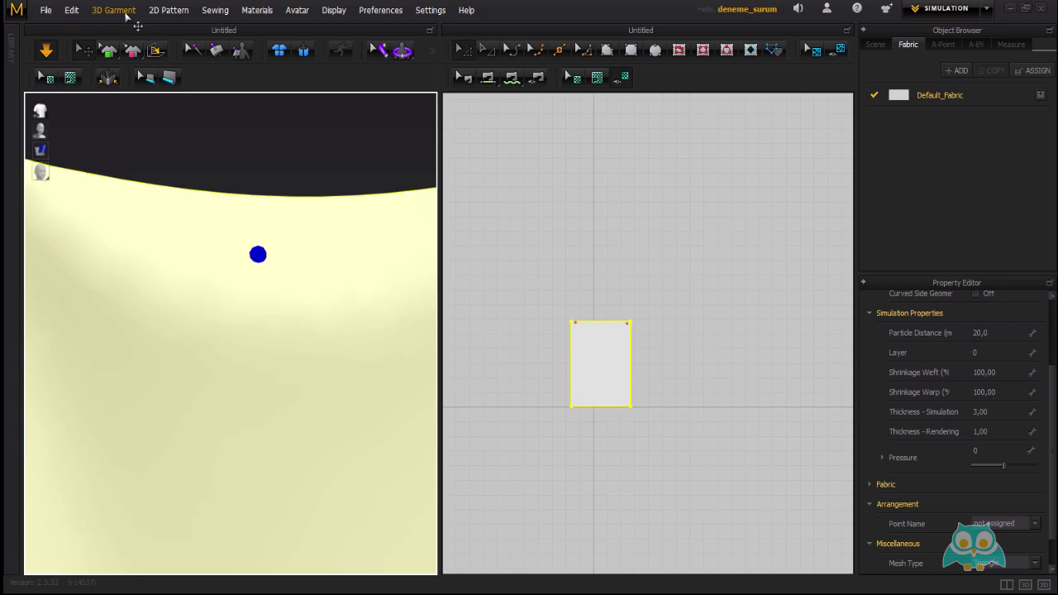
pyautogui.click(113, 10)
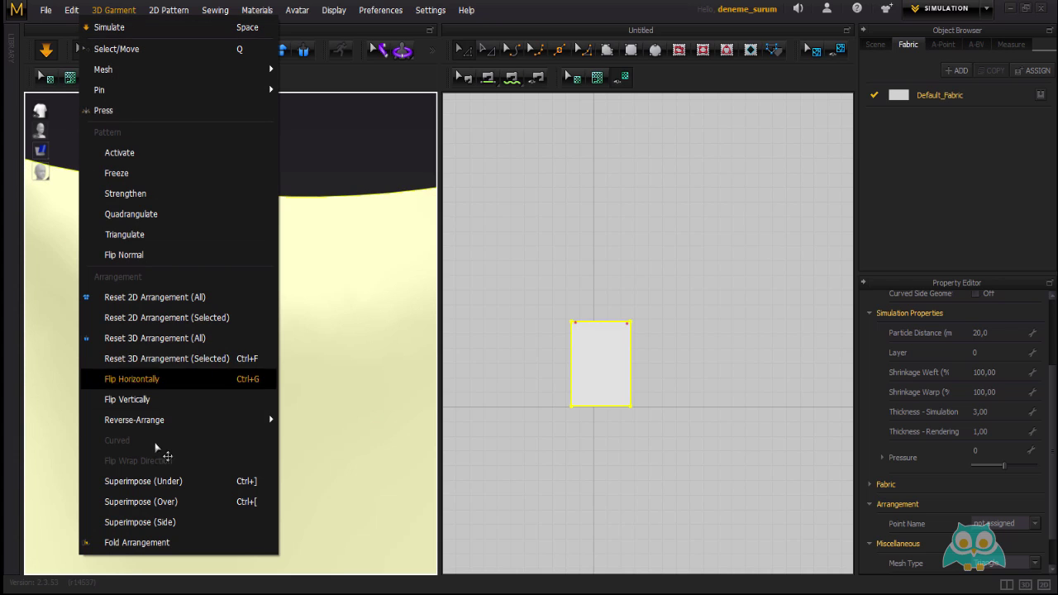
pyautogui.click(151, 231)
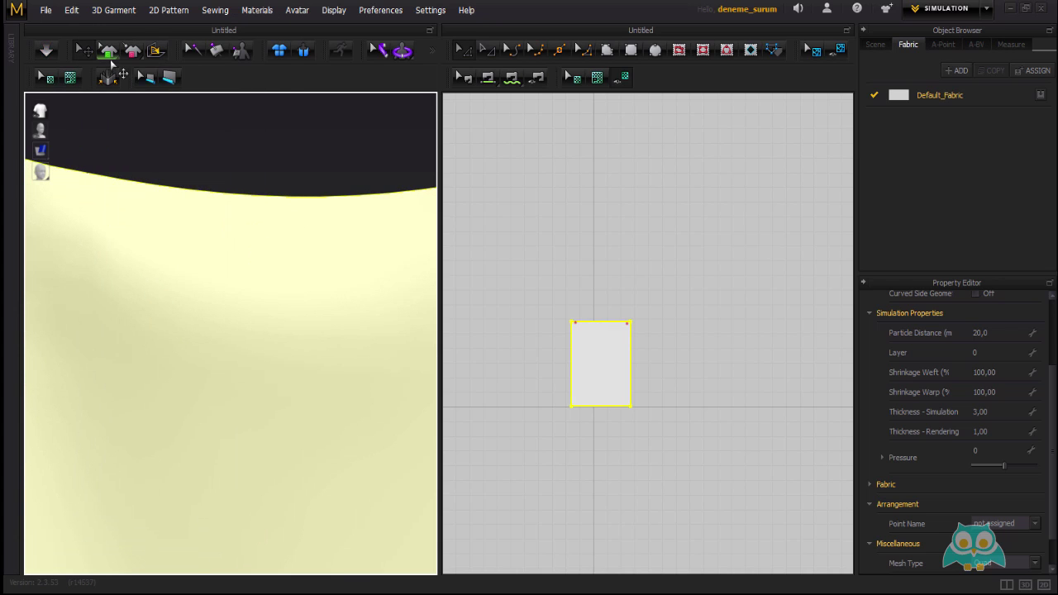
pyautogui.scroll(4, 281, 277)
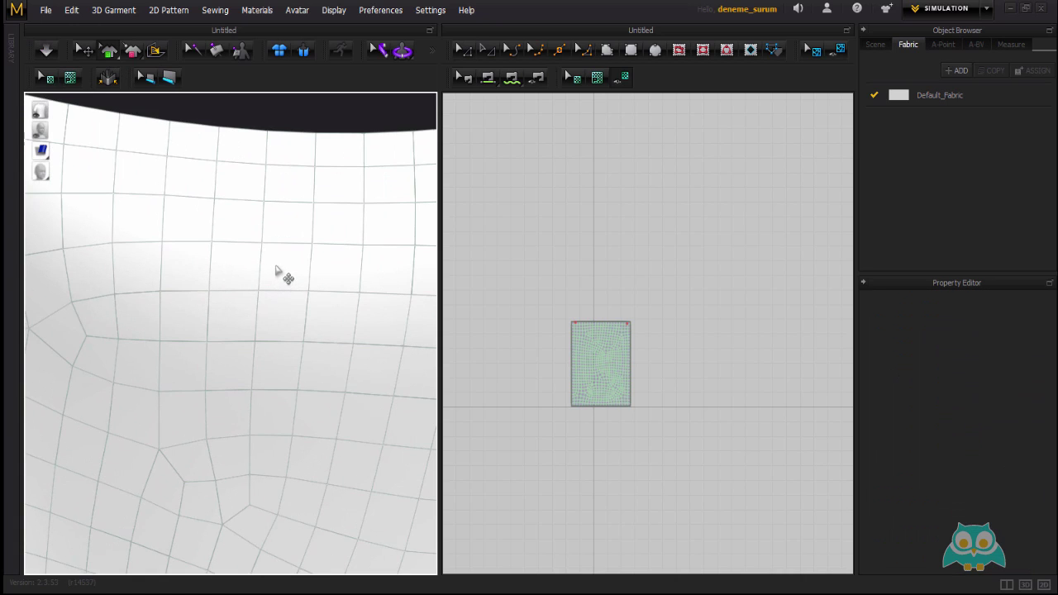
# - Examine the quads along the panel's upper edge and the irregular faces around its middle up close
pyautogui.moveTo(287, 192); pyautogui.dragTo(180, 243, button='right')
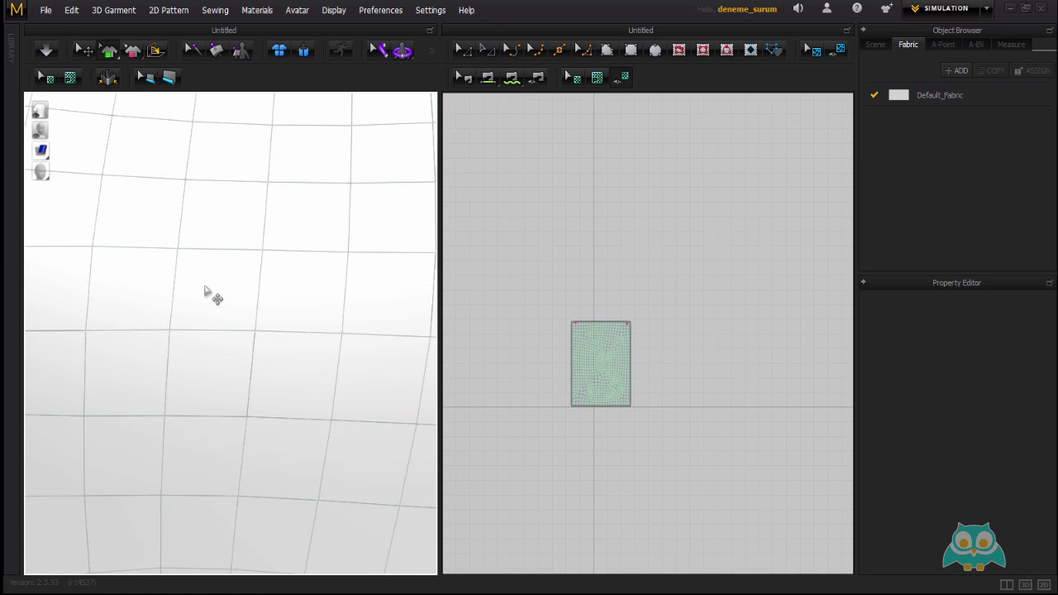
pyautogui.scroll(-2, 224, 273)
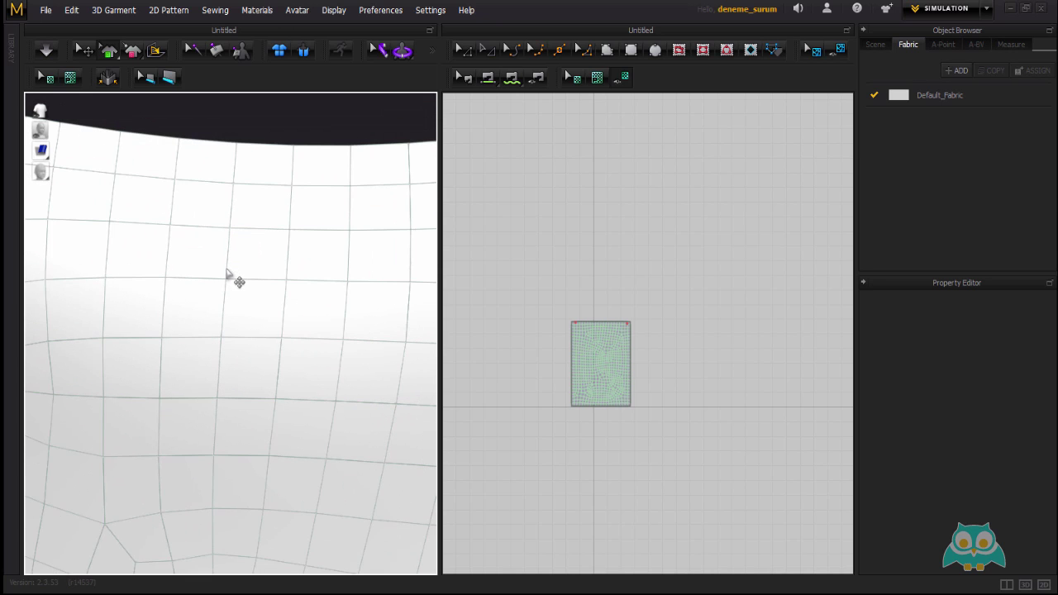
pyautogui.scroll(-3, 248, 303)
pyautogui.moveTo(251, 347); pyautogui.dragTo(234, 205, button='middle')
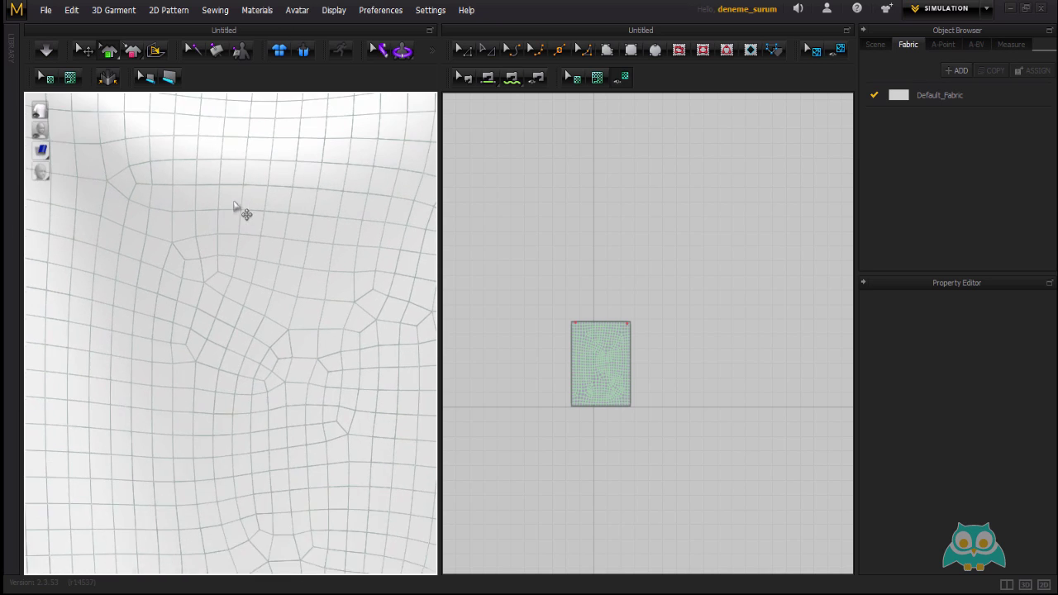
pyautogui.scroll(-4, 231, 264)
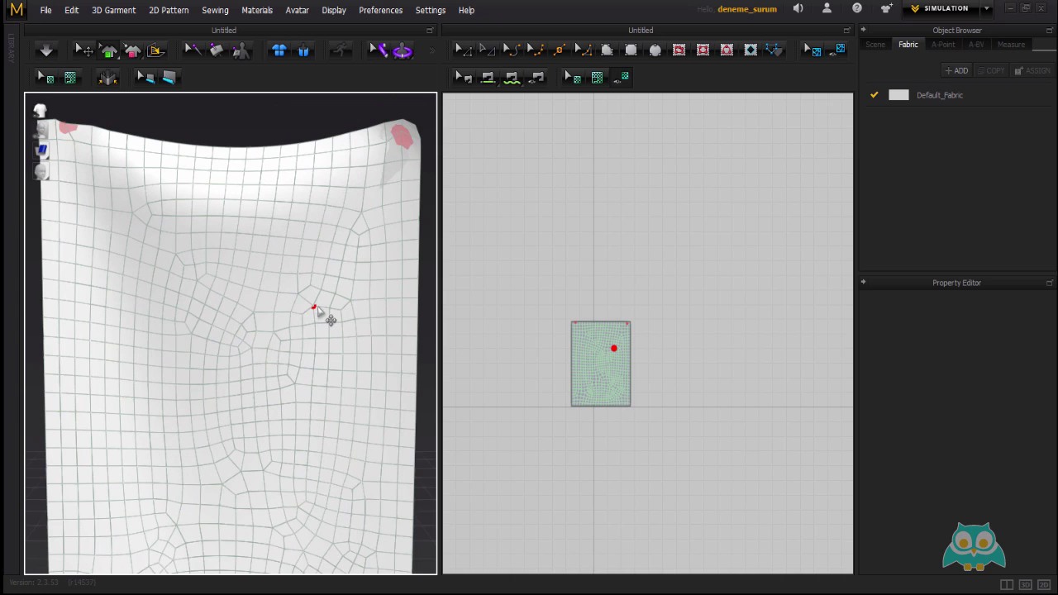
pyautogui.scroll(5, 350, 303)
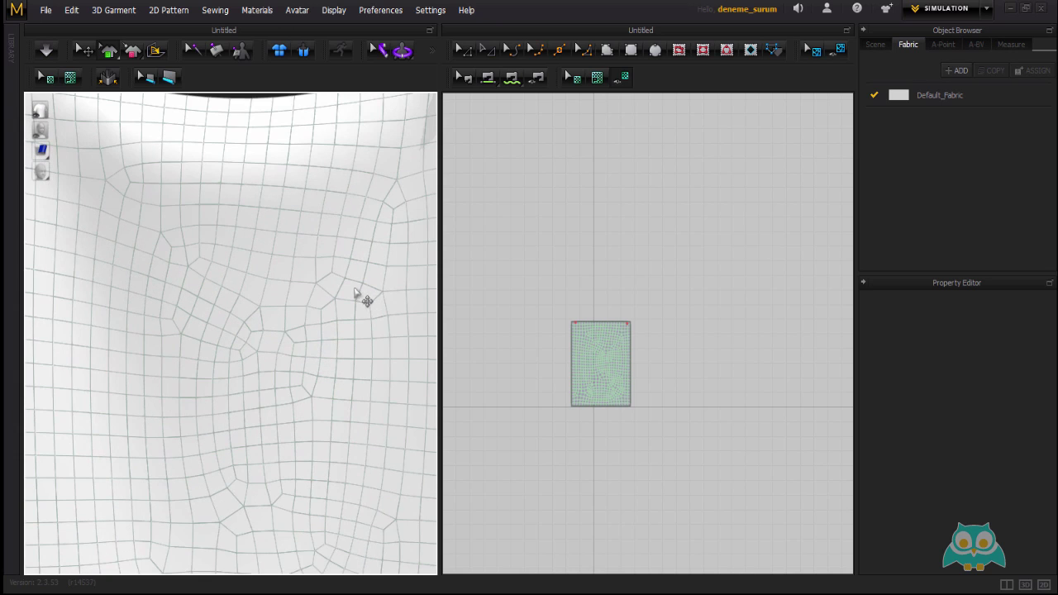
pyautogui.scroll(2, 338, 277)
pyautogui.scroll(3, 302, 215)
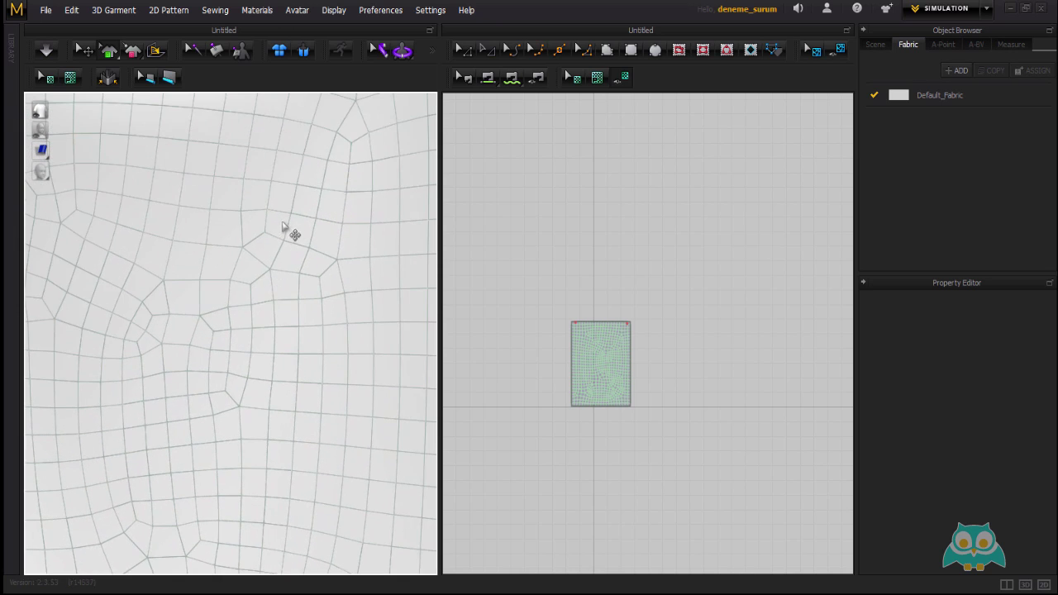
pyautogui.scroll(2, 283, 225)
pyautogui.click(271, 252)
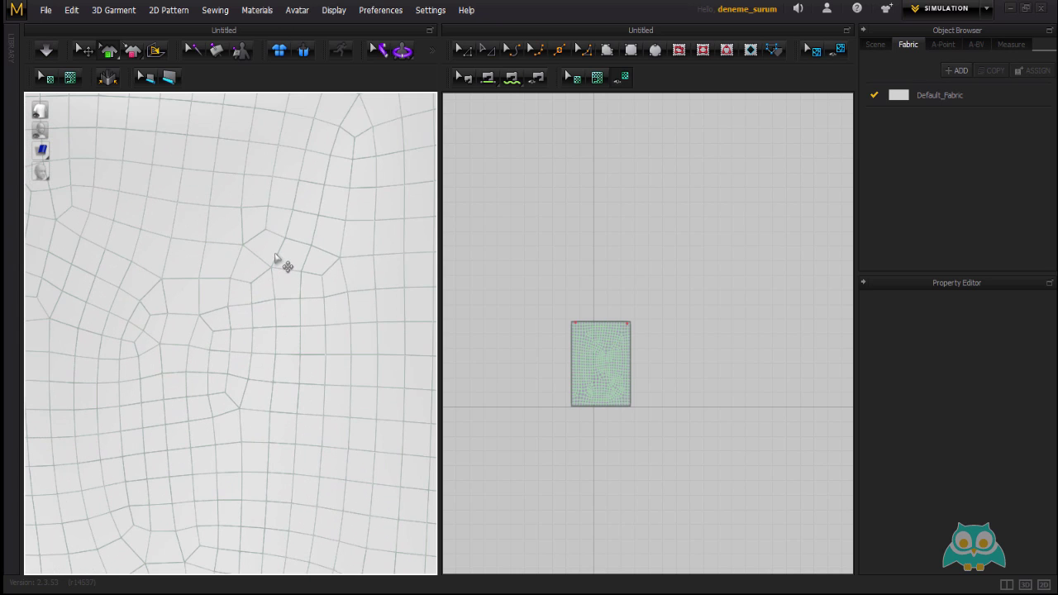
# - Compare the quad layout across the whole panel, from the pinned corners to the lower half
pyautogui.scroll(-2, 272, 263)
pyautogui.scroll(-3, 252, 264)
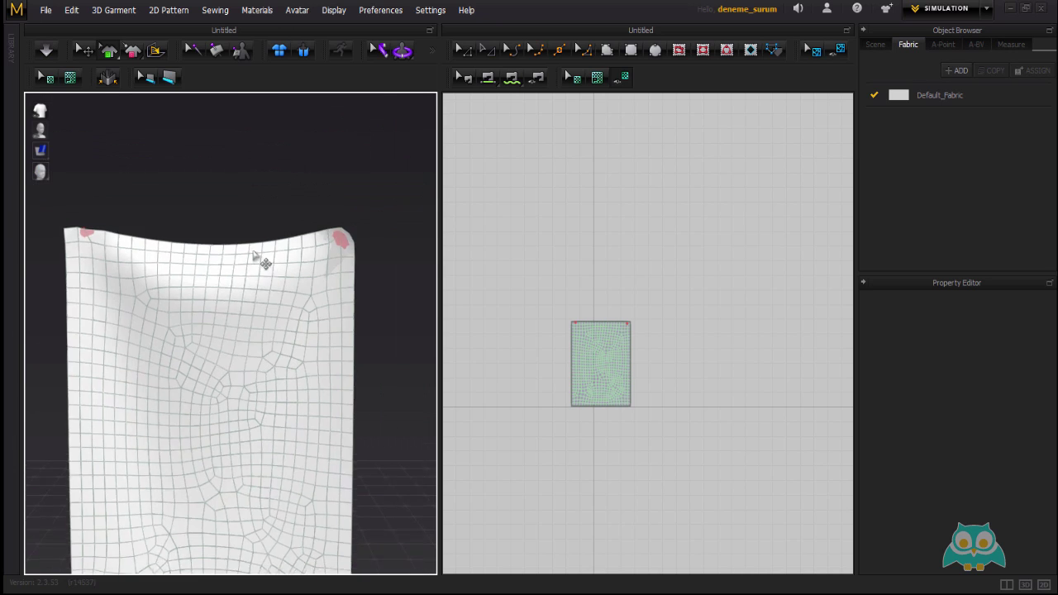
pyautogui.scroll(3, 248, 223)
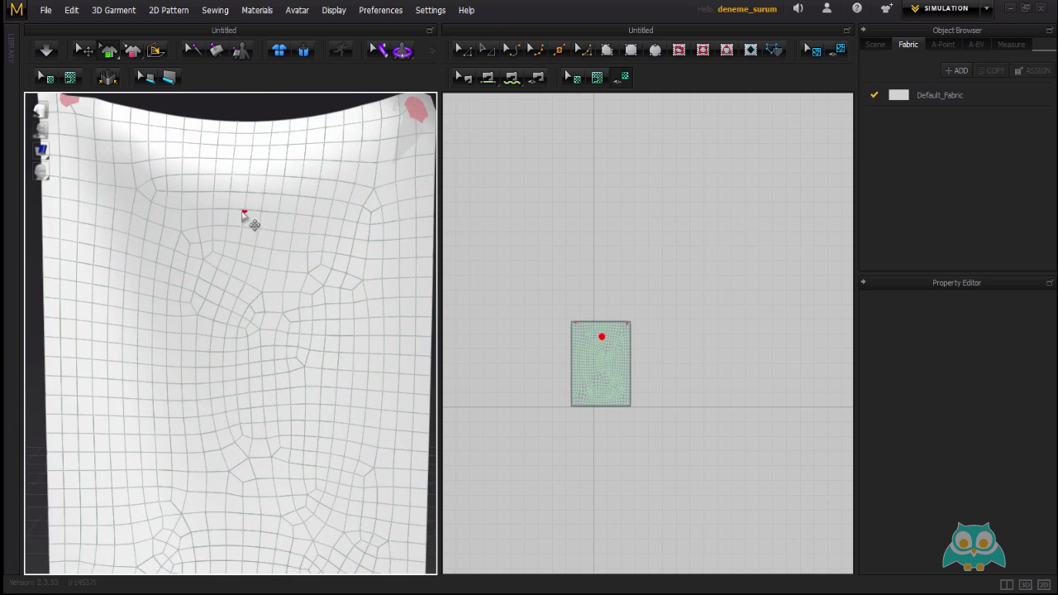
pyautogui.scroll(-2, 243, 214)
pyautogui.scroll(1, 249, 219)
pyautogui.moveTo(252, 201); pyautogui.dragTo(251, 178, button='middle')
pyautogui.scroll(-1, 252, 211)
pyautogui.scroll(2, 238, 210)
pyautogui.click(238, 210)
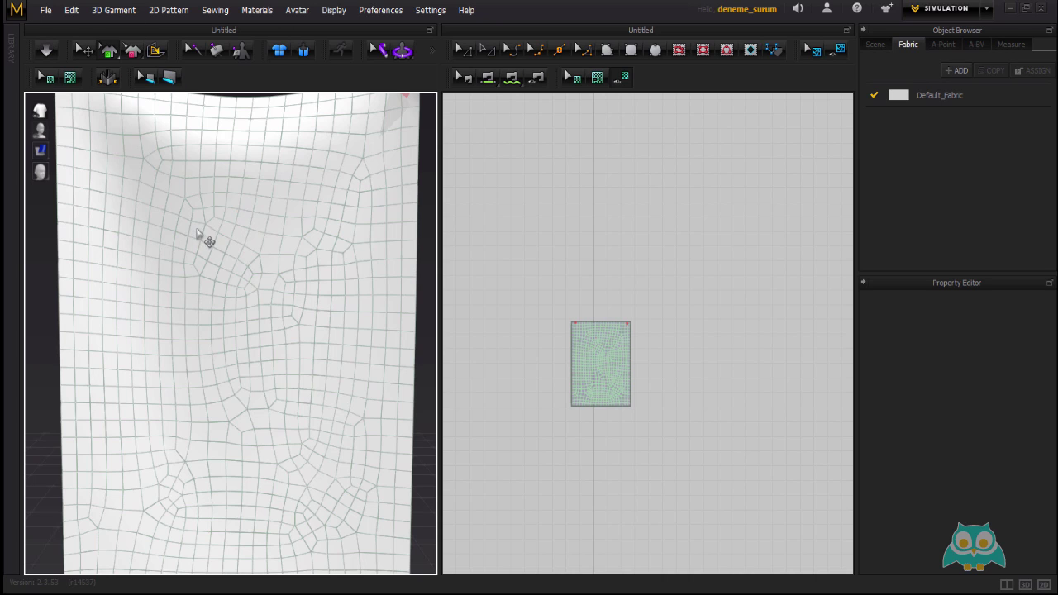
# - Return to Select/Move and review the 3D garment pattern commands, leaving the panel deselected
pyautogui.scroll(-2, 196, 230)
pyautogui.click(86, 50)
pyautogui.click(113, 11)
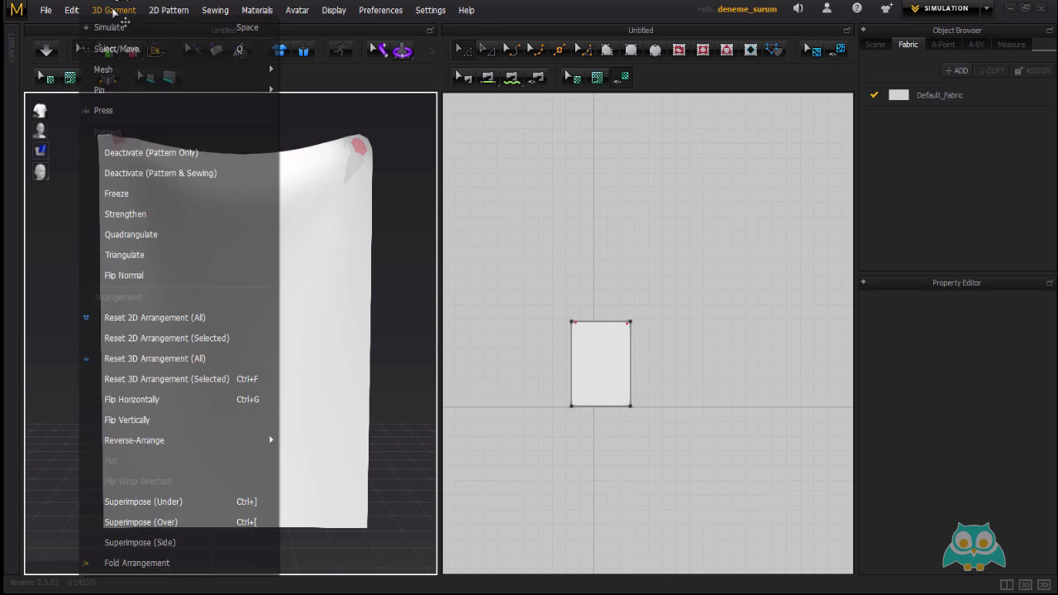
pyautogui.click(157, 257)
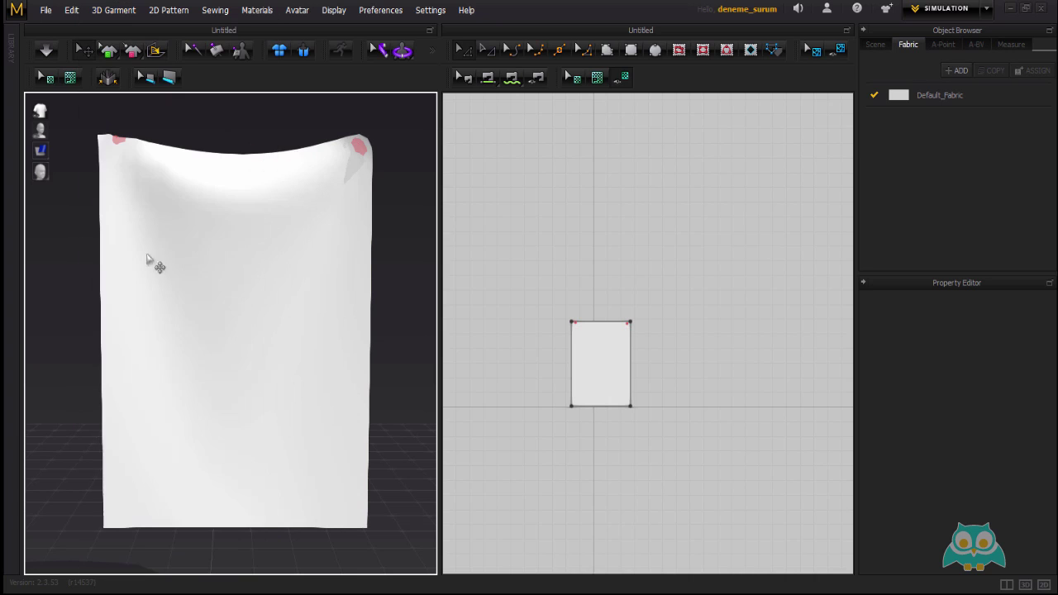
pyautogui.click(233, 215)
pyautogui.click(263, 137)
# - Simulate the quad panel, pull the cloth near its upper edge and clear the selection
pyautogui.moveTo(254, 206)
pyautogui.mouseDown(button='right')
pyautogui.moveTo(305, 238)
pyautogui.moveTo(266, 202)
pyautogui.mouseUp(button='right')
pyautogui.click(306, 238)
pyautogui.press('space')
pyautogui.click(319, 161)
pyautogui.moveTo(238, 190); pyautogui.dragTo(261, 166)
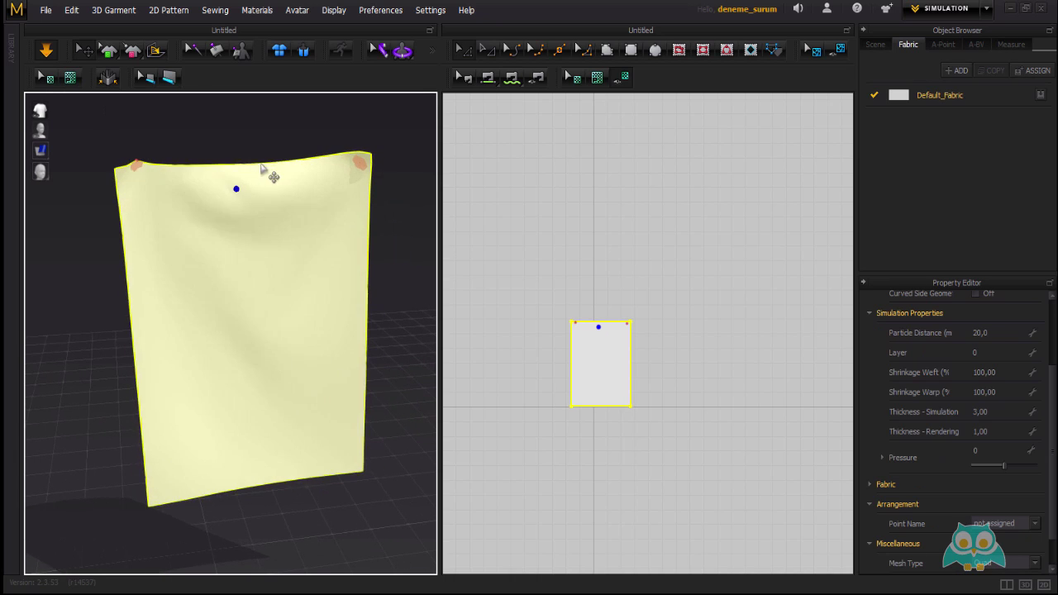
pyautogui.click(246, 145)
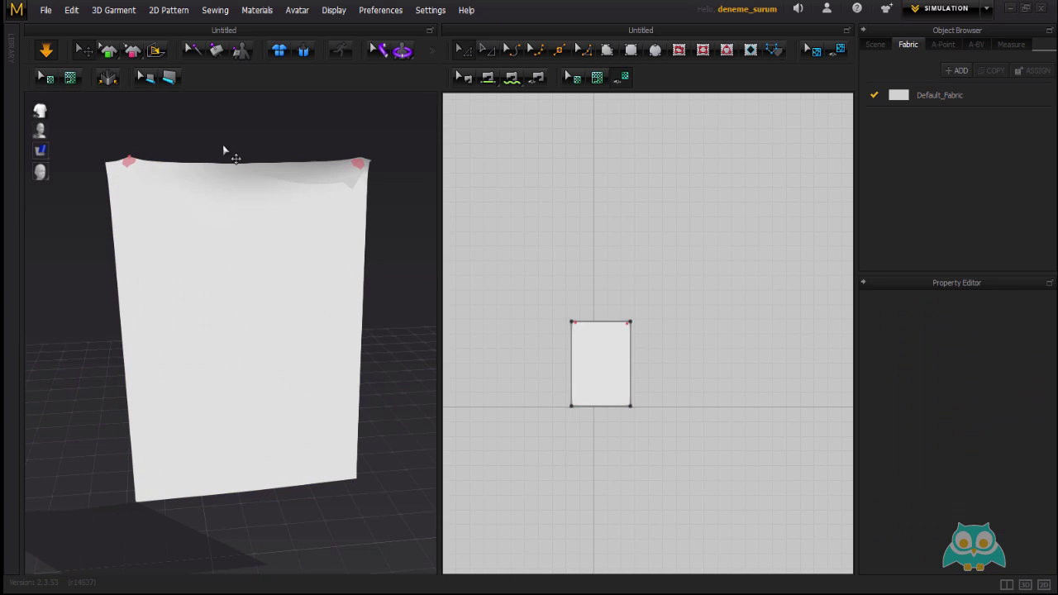
# - Select the rectangular panel in the 2D pattern view at a closer zoom
pyautogui.moveTo(217, 192)
pyautogui.mouseDown(button='right')
pyautogui.moveTo(200, 193)
pyautogui.moveTo(221, 202)
pyautogui.mouseUp(button='right')
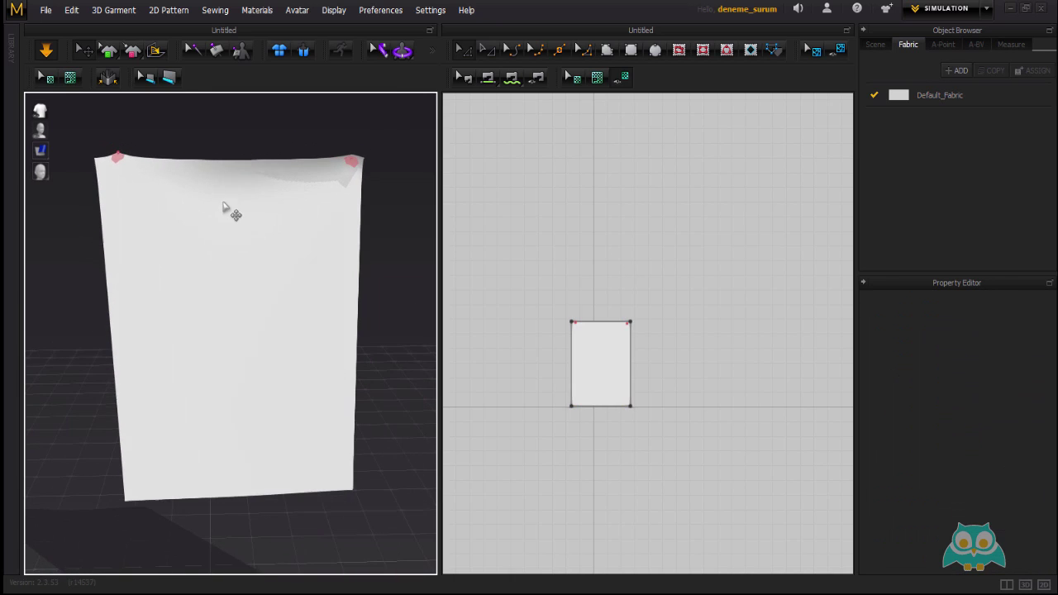
pyautogui.click(116, 11)
pyautogui.moveTo(577, 280); pyautogui.dragTo(589, 255, button='middle')
pyautogui.scroll(5, 603, 328)
pyautogui.click(603, 329)
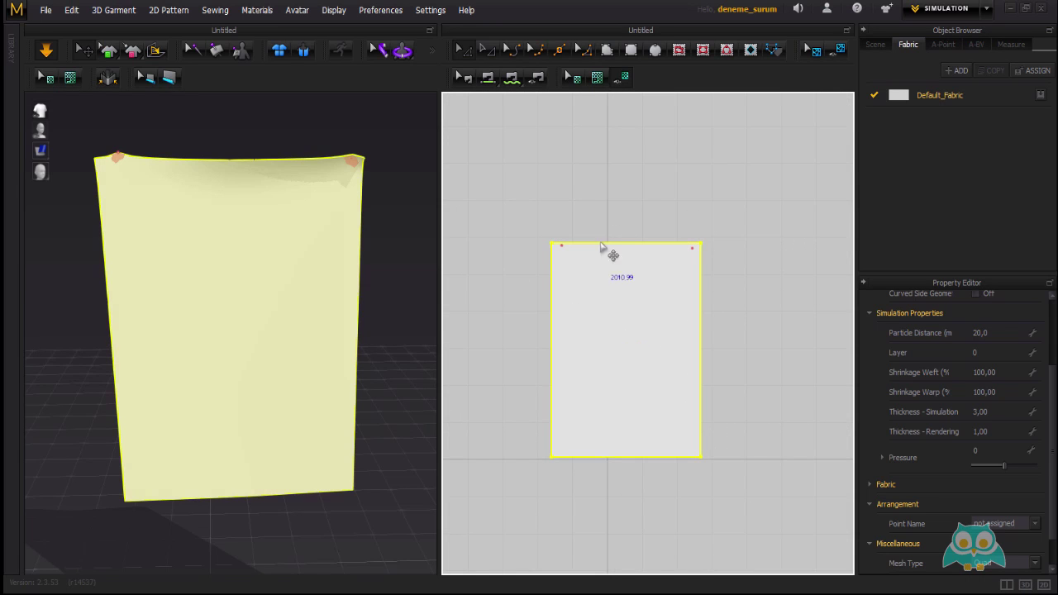
# - Pull the upper middle of the simulated panel from an angled view, release it and clear the selection
pyautogui.moveTo(282, 320); pyautogui.dragTo(391, 263, button='right')
pyautogui.click(391, 263)
pyautogui.moveTo(306, 237)
pyautogui.mouseDown()
pyautogui.moveTo(350, 237)
pyautogui.moveTo(323, 270)
pyautogui.mouseUp()
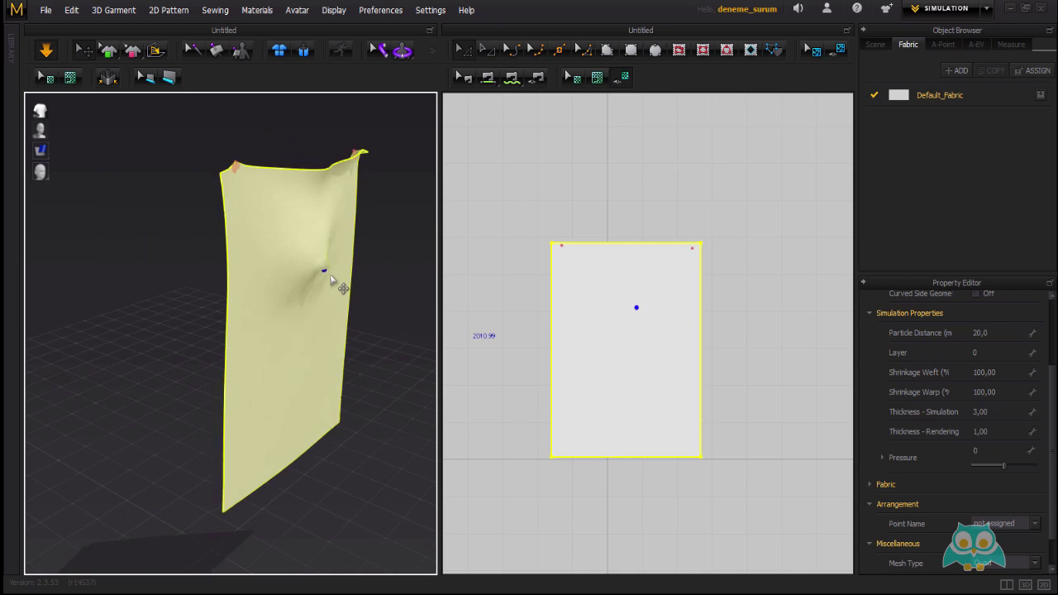
pyautogui.click(197, 273)
pyautogui.moveTo(197, 273); pyautogui.dragTo(330, 263, button='right')
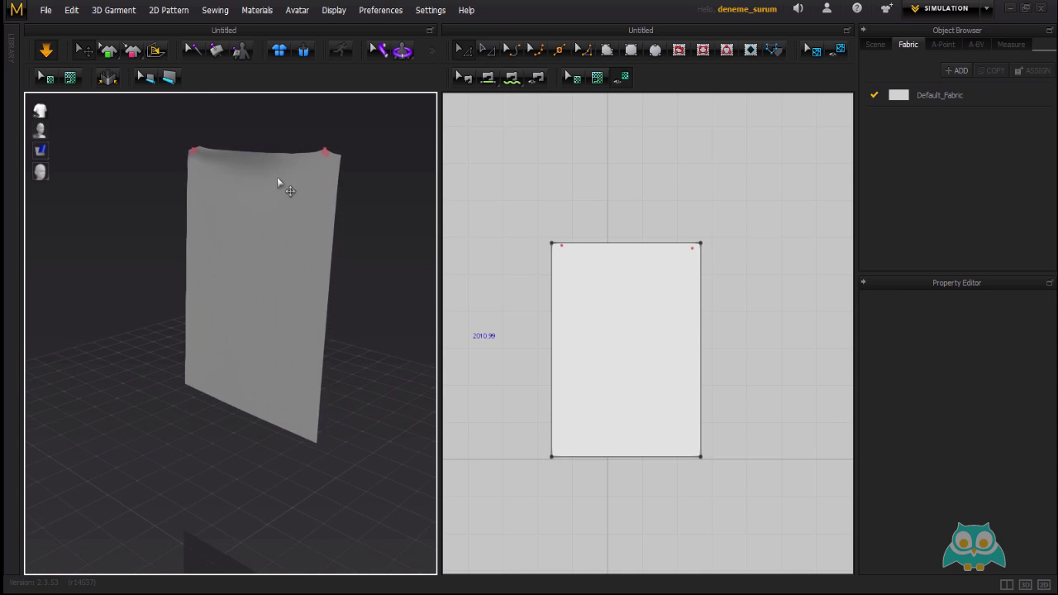
# - Examine the front and back of the simulated panel, tugging the cloth near its centre
pyautogui.moveTo(273, 217)
pyautogui.mouseDown(button='right')
pyautogui.moveTo(206, 212)
pyautogui.moveTo(275, 217)
pyautogui.mouseUp(button='right')
pyautogui.click(286, 212)
pyautogui.click(384, 219)
pyautogui.moveTo(384, 219); pyautogui.dragTo(303, 232, button='right')
pyautogui.scroll(-2, 303, 232)
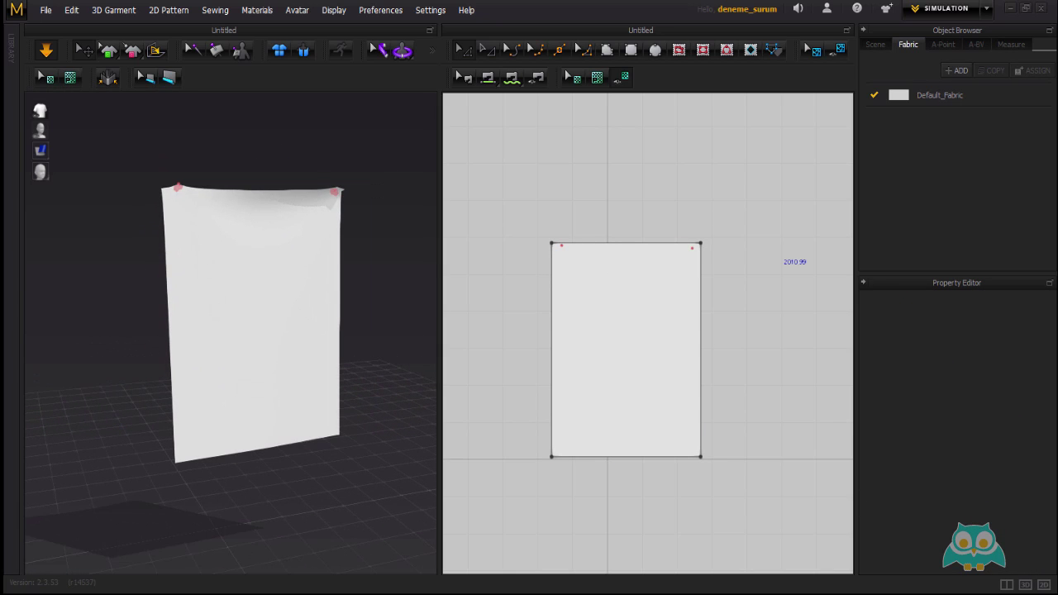
pyautogui.moveTo(307, 355); pyautogui.dragTo(294, 329, button='right')
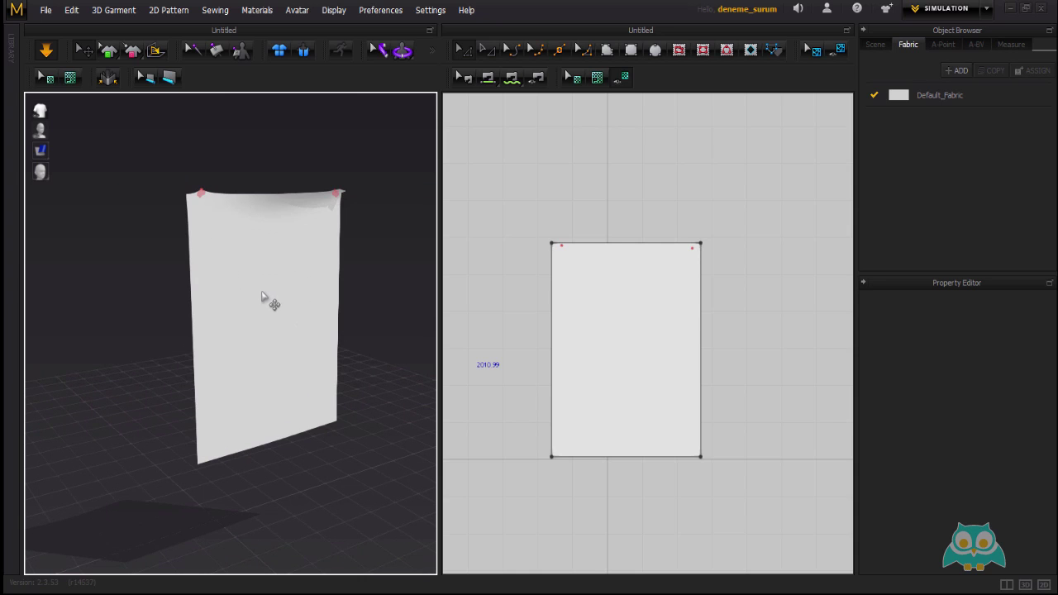
pyautogui.moveTo(272, 302); pyautogui.dragTo(279, 288)
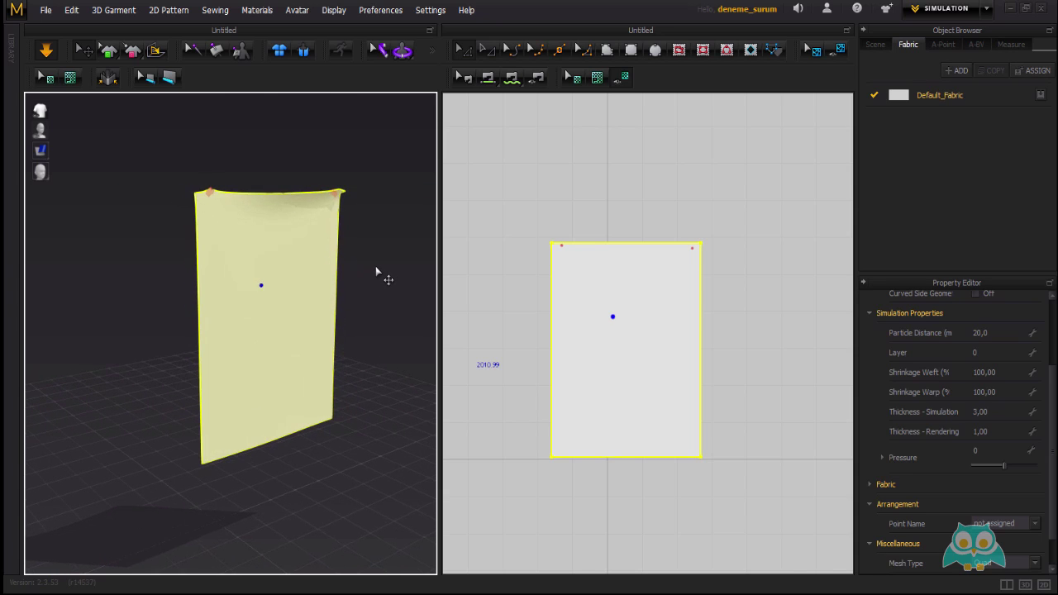
pyautogui.moveTo(286, 272); pyautogui.dragTo(362, 271, button='right')
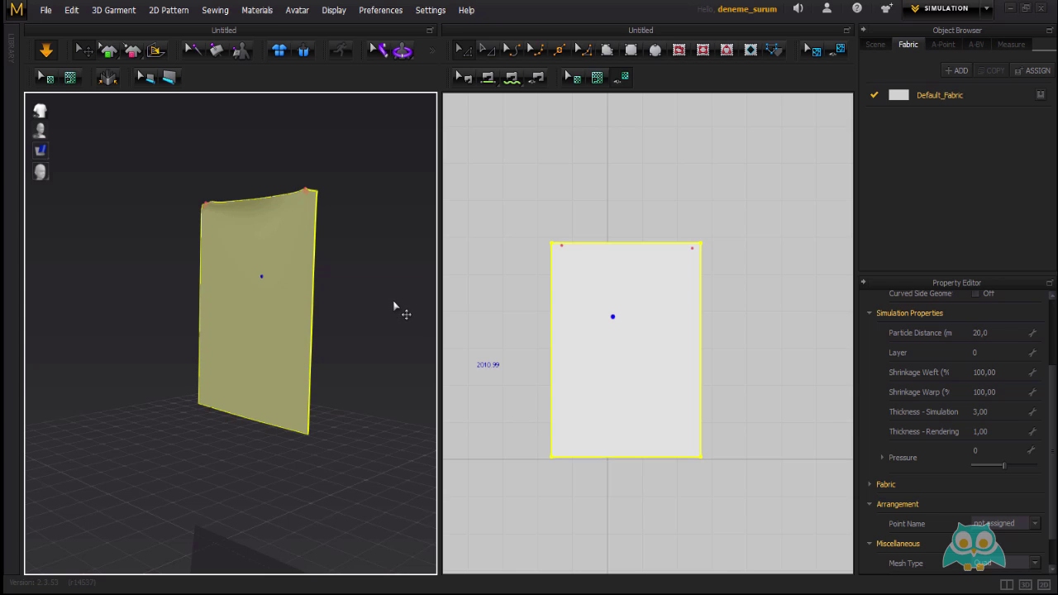
pyautogui.moveTo(353, 300)
pyautogui.mouseDown(button='right')
pyautogui.moveTo(264, 323)
pyautogui.moveTo(215, 323)
pyautogui.moveTo(209, 307)
pyautogui.mouseUp(button='right')
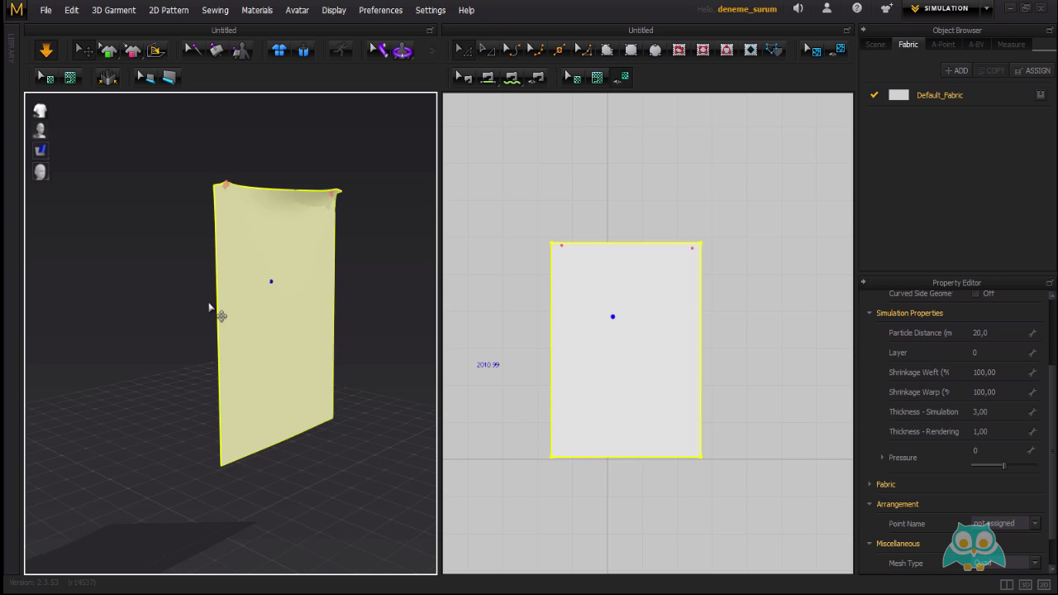
pyautogui.click(46, 10)
pyautogui.moveTo(116, 47)
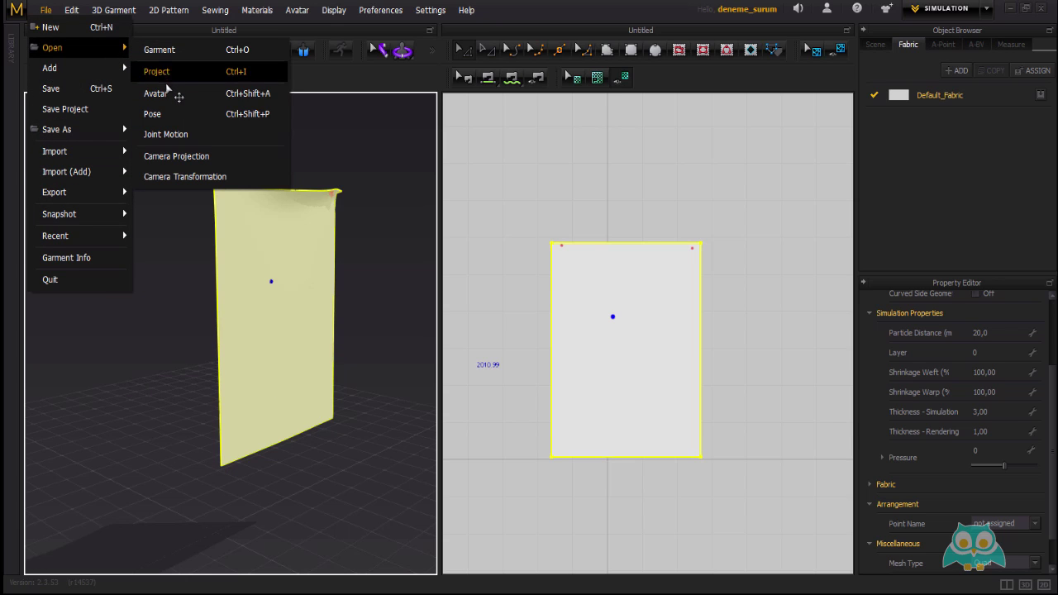
pyautogui.click(166, 78)
pyautogui.click(531, 319)
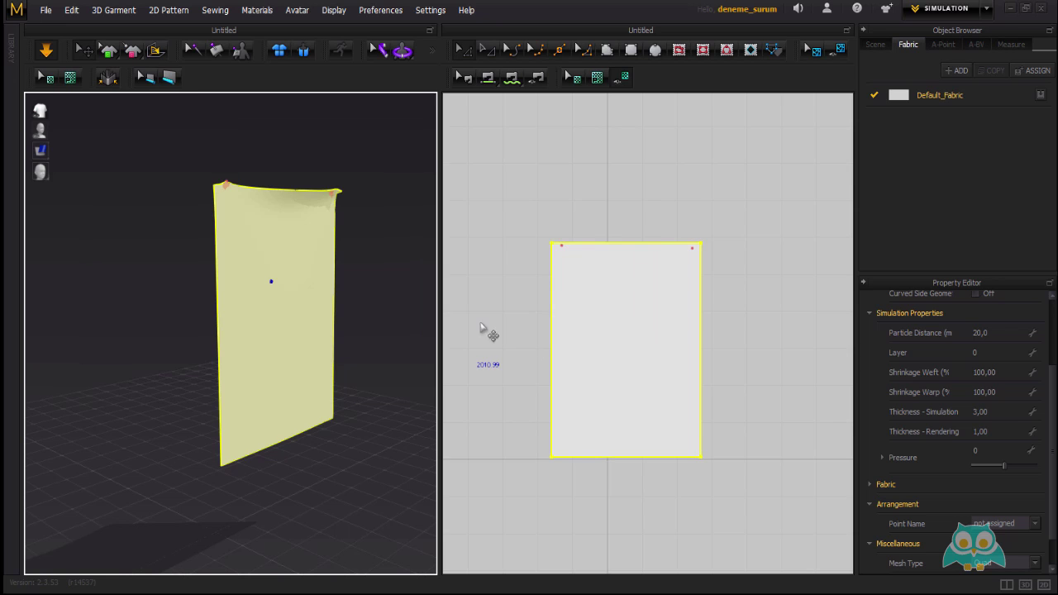
# - Open the project file ters from the 13-Ters folder
pyautogui.click(423, 102)
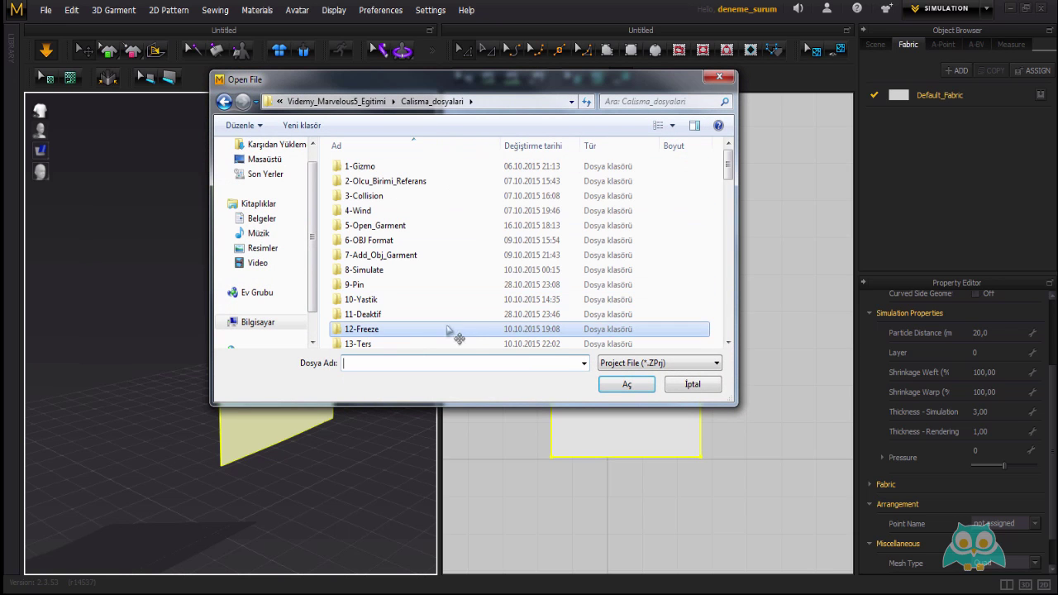
pyautogui.scroll(-2, 442, 327)
pyautogui.doubleClick(389, 252)
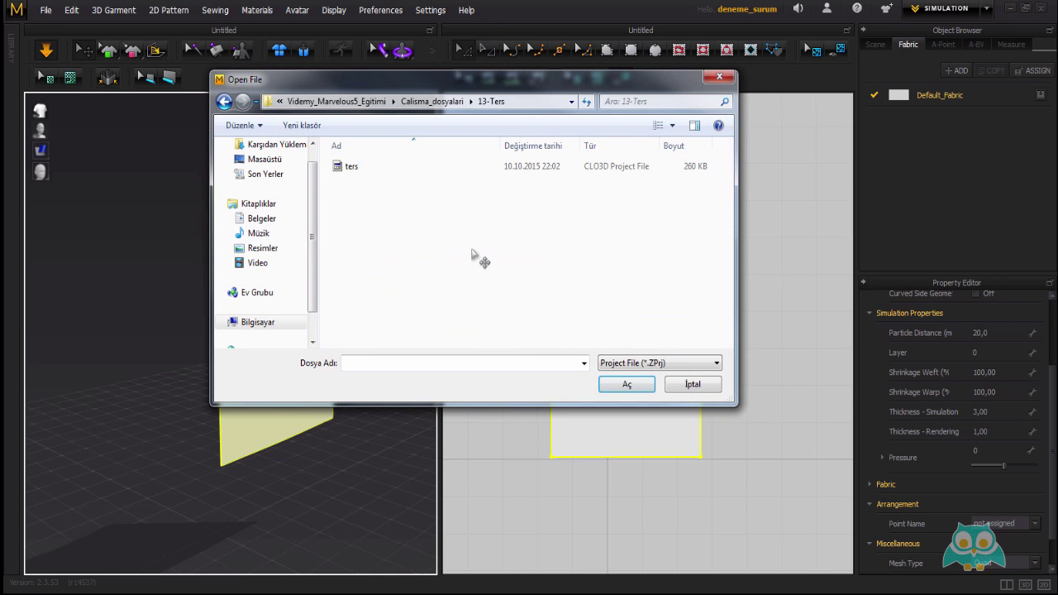
pyautogui.click(354, 168)
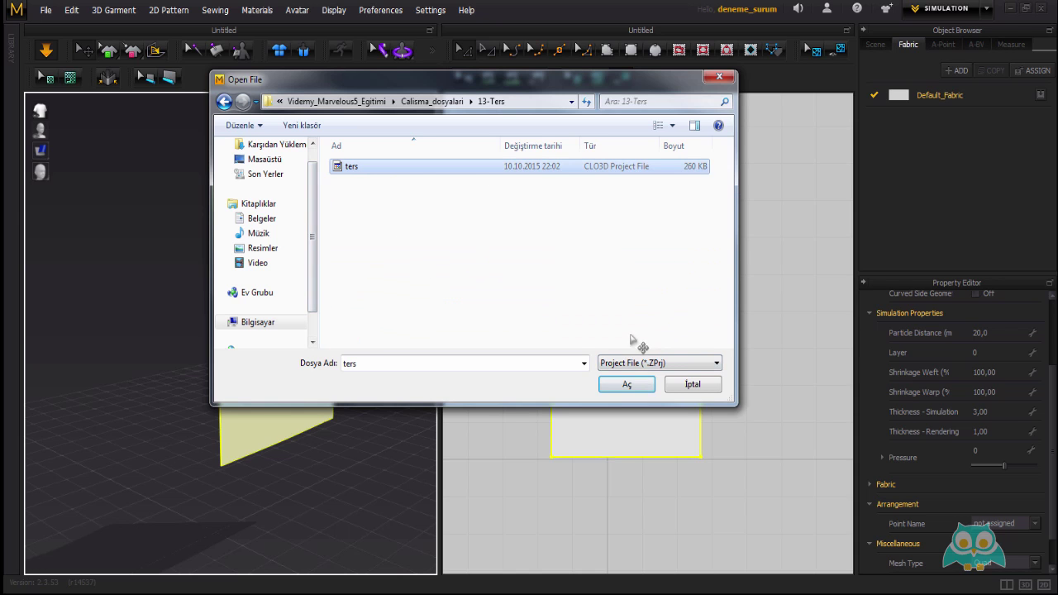
pyautogui.click(625, 384)
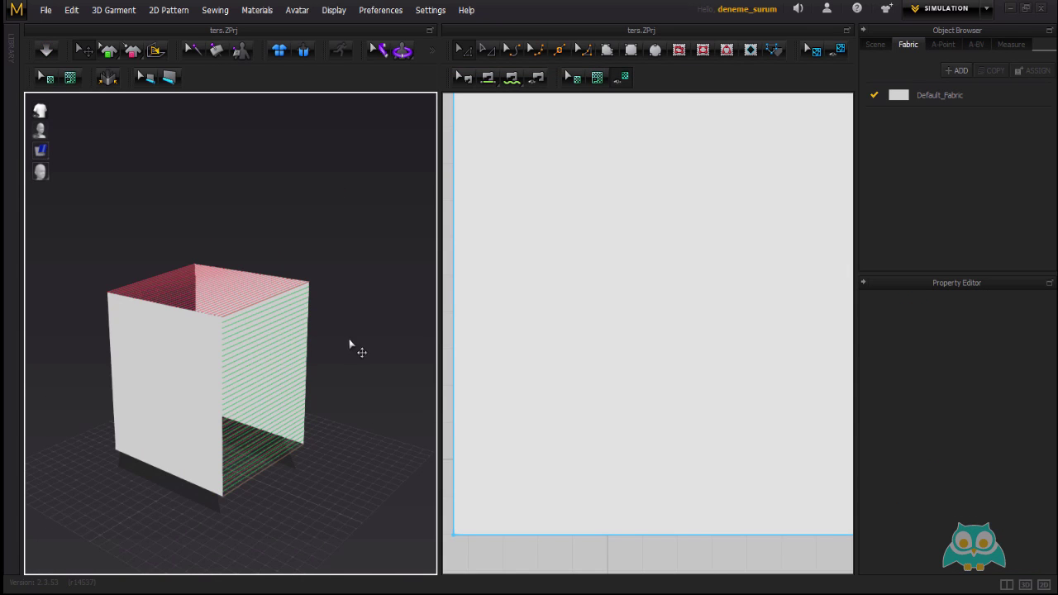
# - Examine the facing sides of the two sewn panels and the seam lines between them from several angles
pyautogui.moveTo(349, 346); pyautogui.dragTo(355, 271, button='right')
pyautogui.click(304, 329)
pyautogui.click(354, 271)
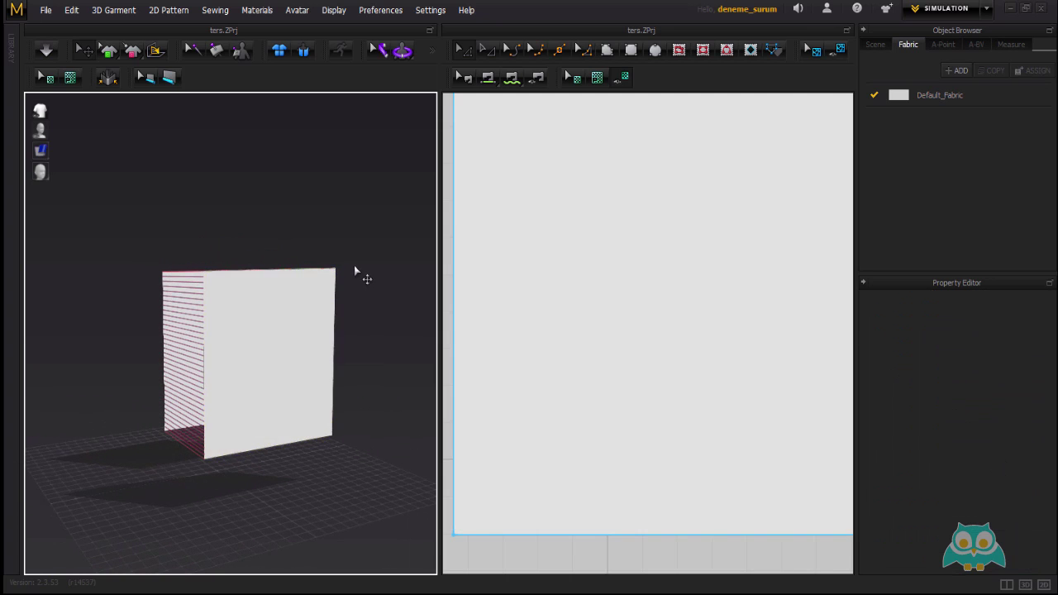
pyautogui.moveTo(329, 318); pyautogui.dragTo(245, 316, button='right')
pyautogui.click(214, 315)
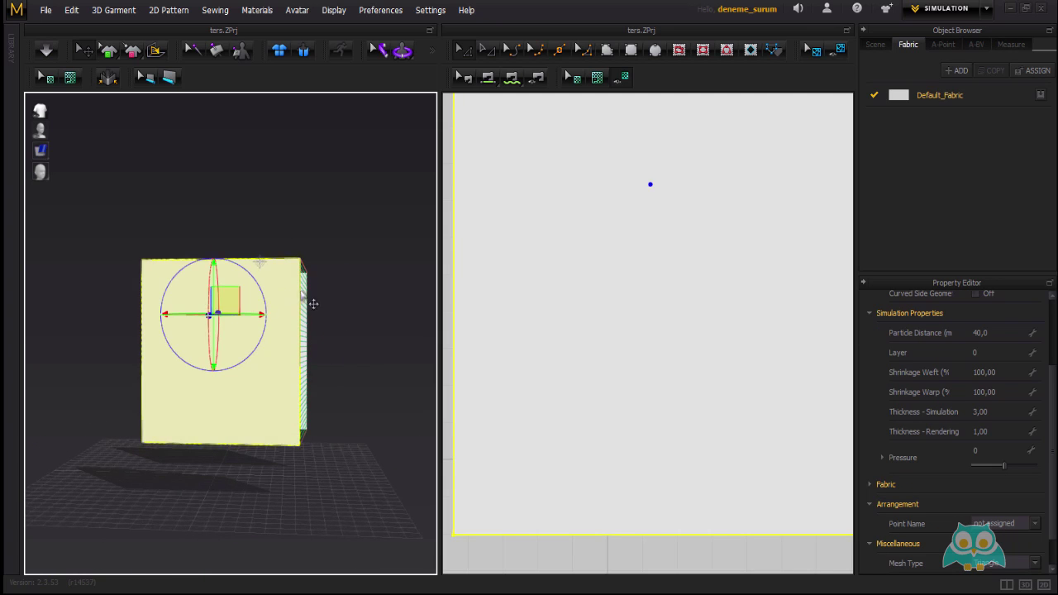
pyautogui.moveTo(302, 294); pyautogui.dragTo(283, 449, button='right')
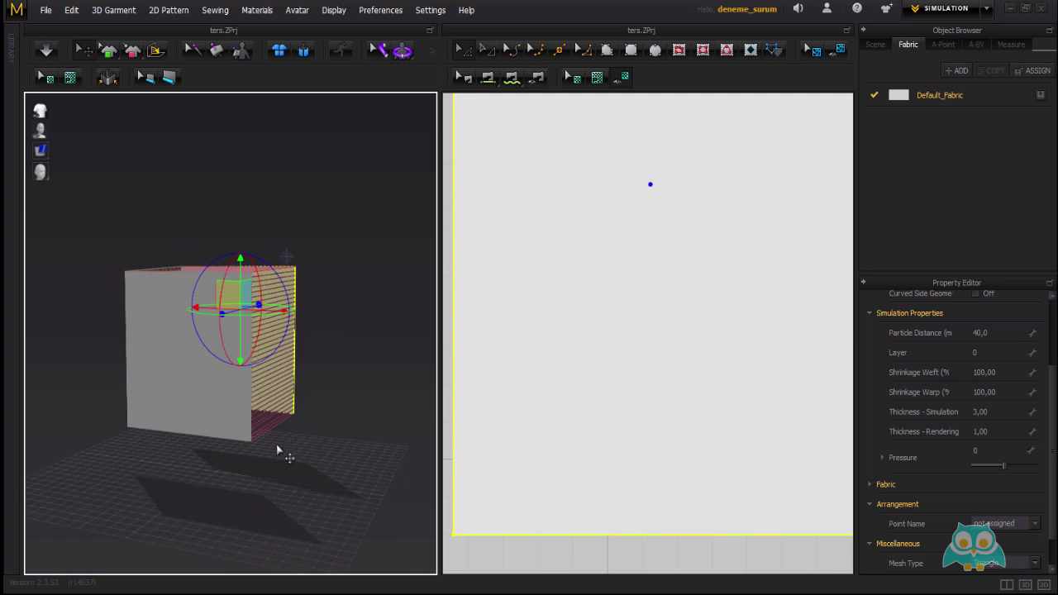
pyautogui.click(284, 449)
pyautogui.click(196, 316)
pyautogui.click(354, 434)
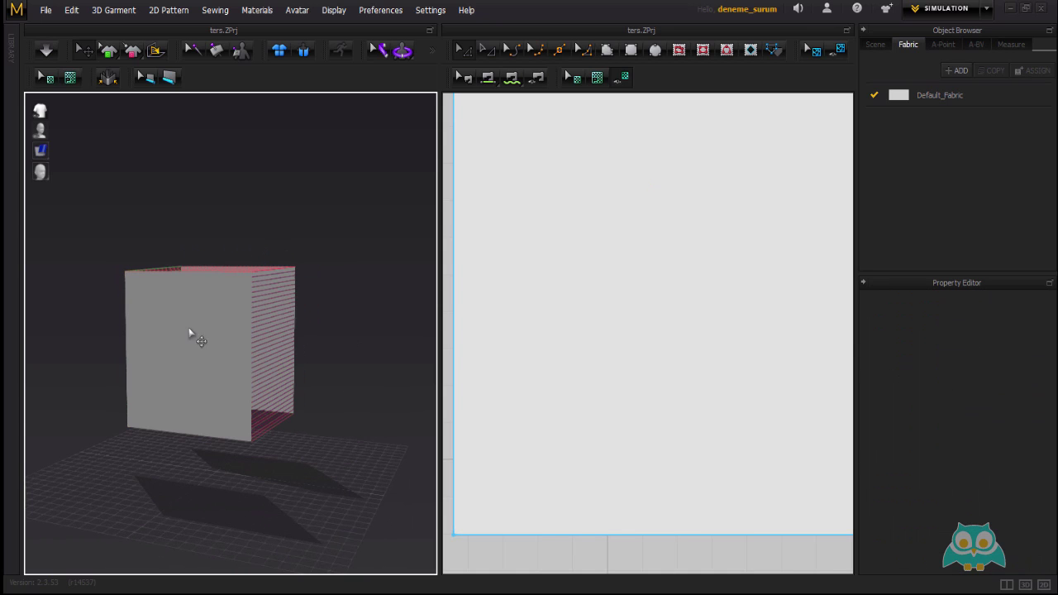
pyautogui.moveTo(217, 334)
pyautogui.mouseDown(button='right')
pyautogui.moveTo(203, 333)
pyautogui.moveTo(230, 324)
pyautogui.moveTo(134, 310)
pyautogui.moveTo(200, 315)
pyautogui.moveTo(224, 347)
pyautogui.moveTo(358, 333)
pyautogui.moveTo(306, 358)
pyautogui.moveTo(205, 347)
pyautogui.moveTo(224, 328)
pyautogui.moveTo(205, 337)
pyautogui.mouseUp(button='right')
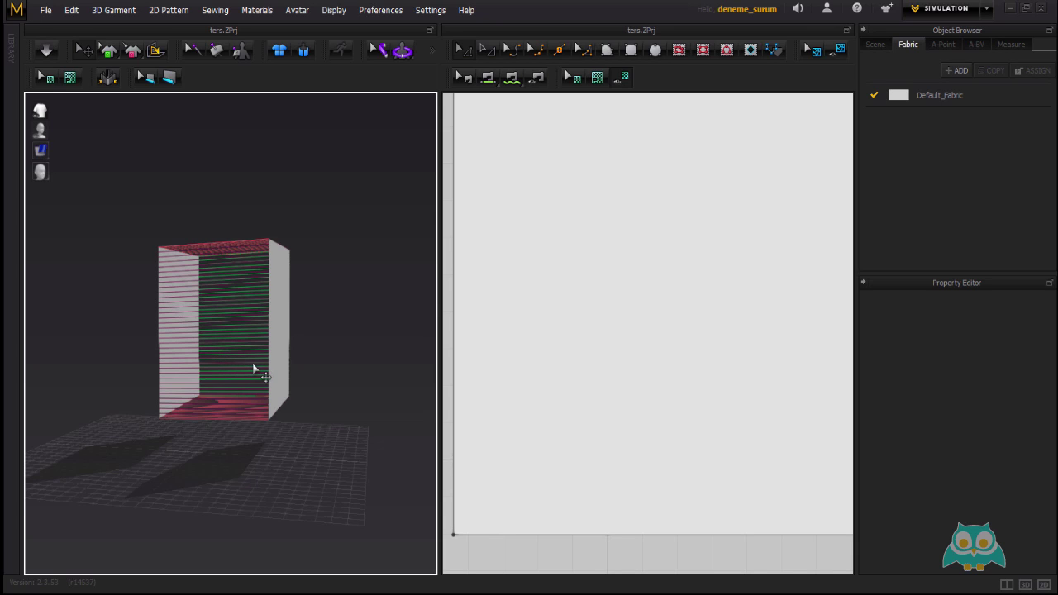
pyautogui.moveTo(246, 374); pyautogui.dragTo(241, 383, button='right')
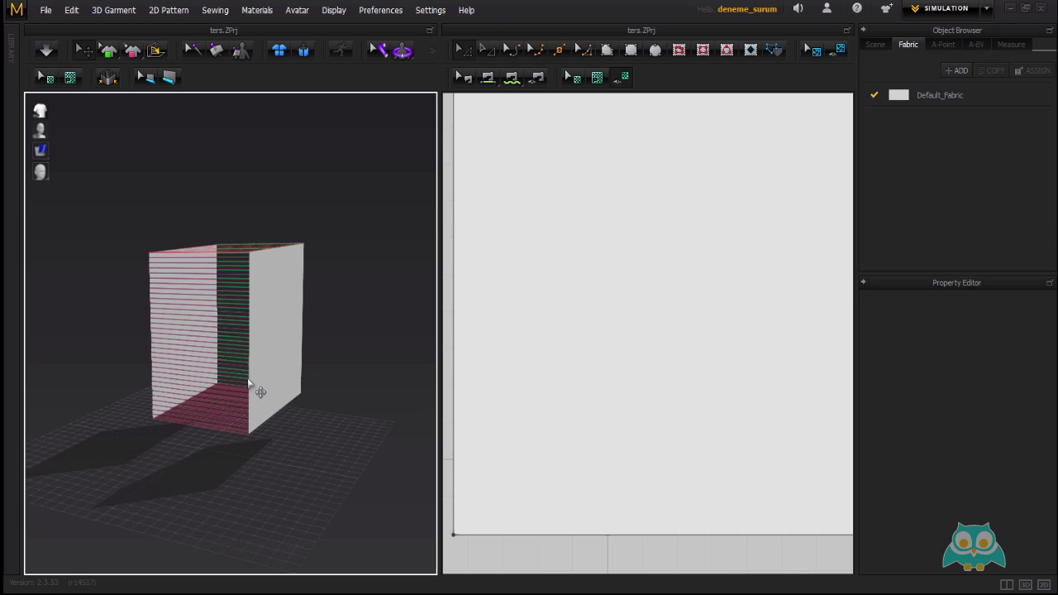
# - Simulate the two sewn panels and pull the collapsed cloth upward to test how it closes
pyautogui.click(113, 10)
pyautogui.click(113, 28)
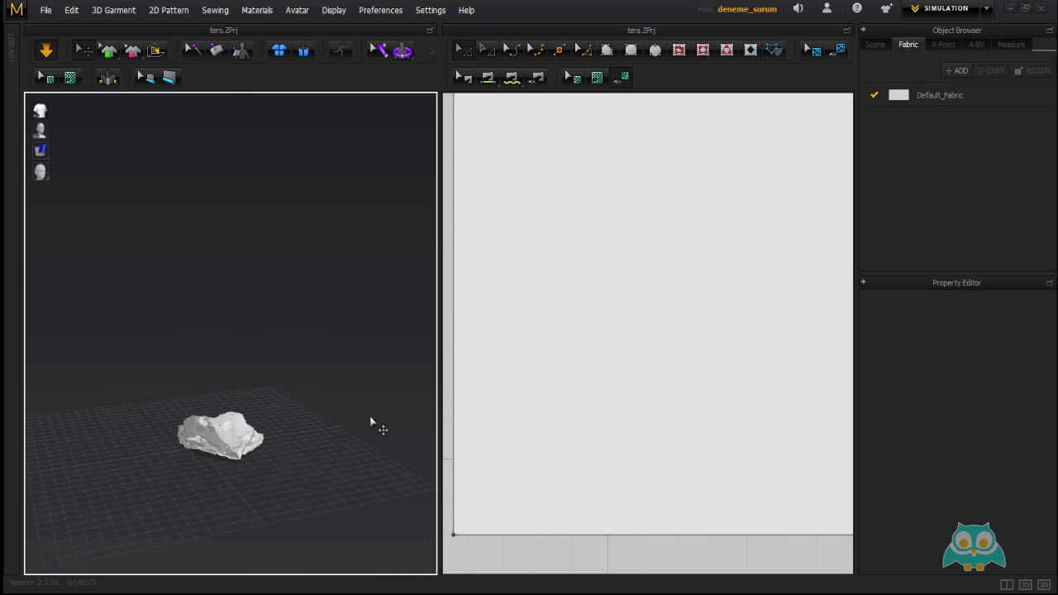
pyautogui.click(257, 442)
pyautogui.moveTo(256, 413); pyautogui.dragTo(270, 368)
pyautogui.click(270, 368)
pyautogui.moveTo(258, 438); pyautogui.dragTo(307, 491, button='right')
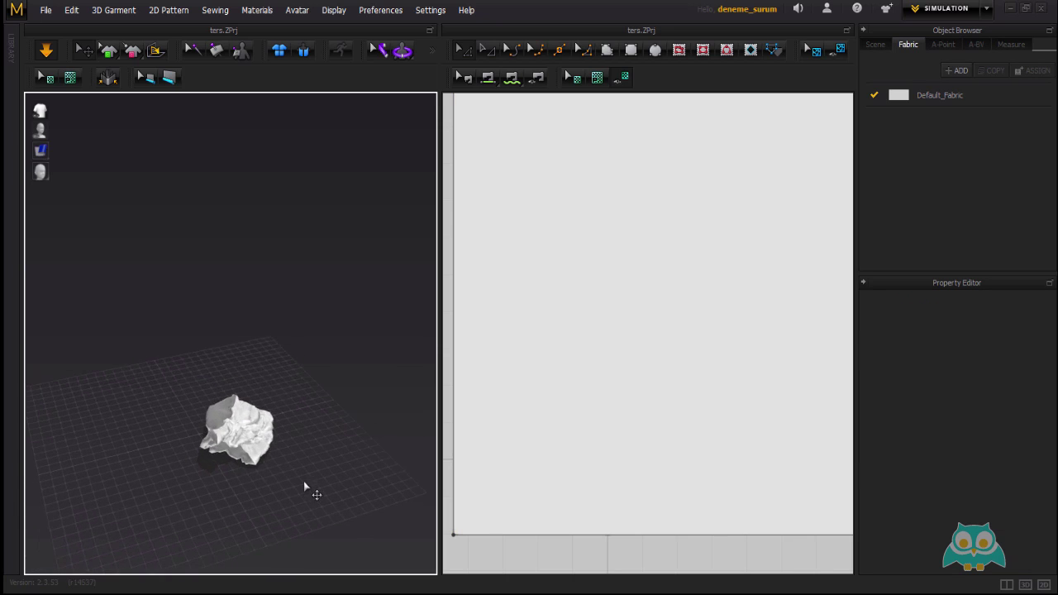
# - Inspect the light and dark faces of the crumpled cloth, selecting its panels in the 3D view
pyautogui.click(218, 419)
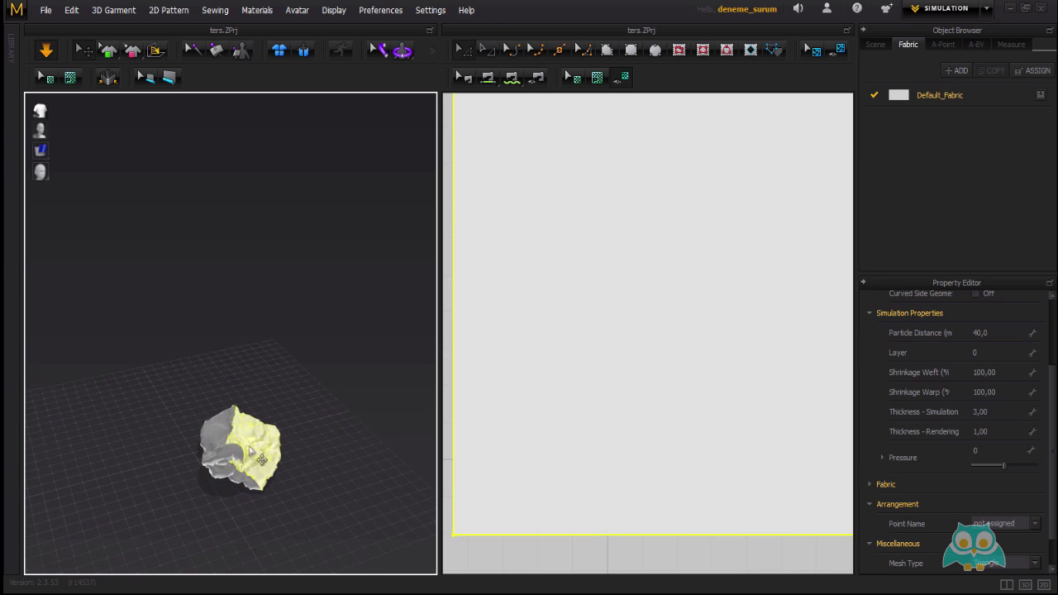
pyautogui.click(212, 423)
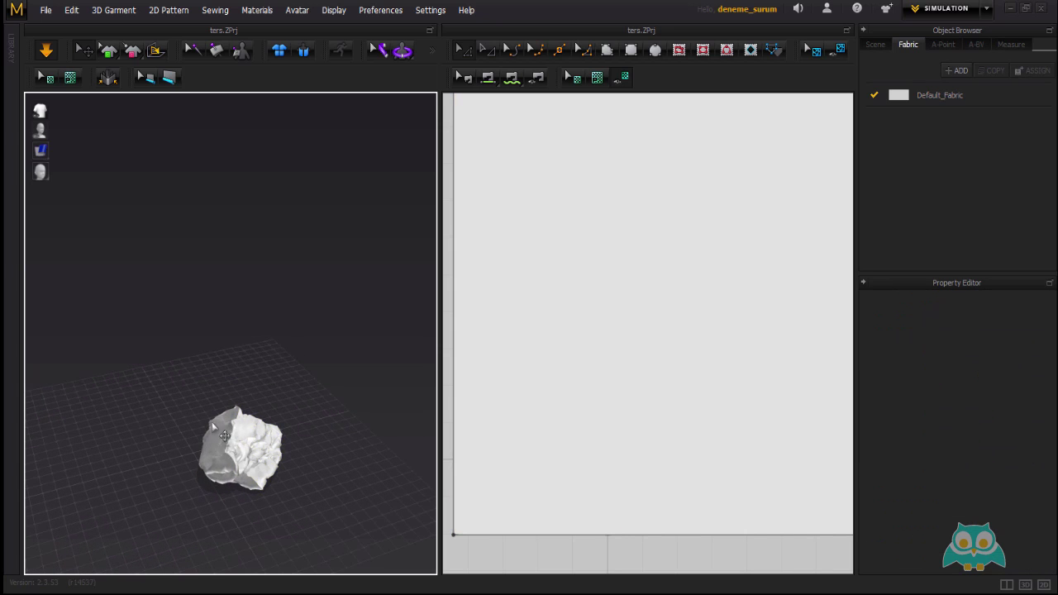
pyautogui.moveTo(248, 420); pyautogui.dragTo(244, 410, button='right')
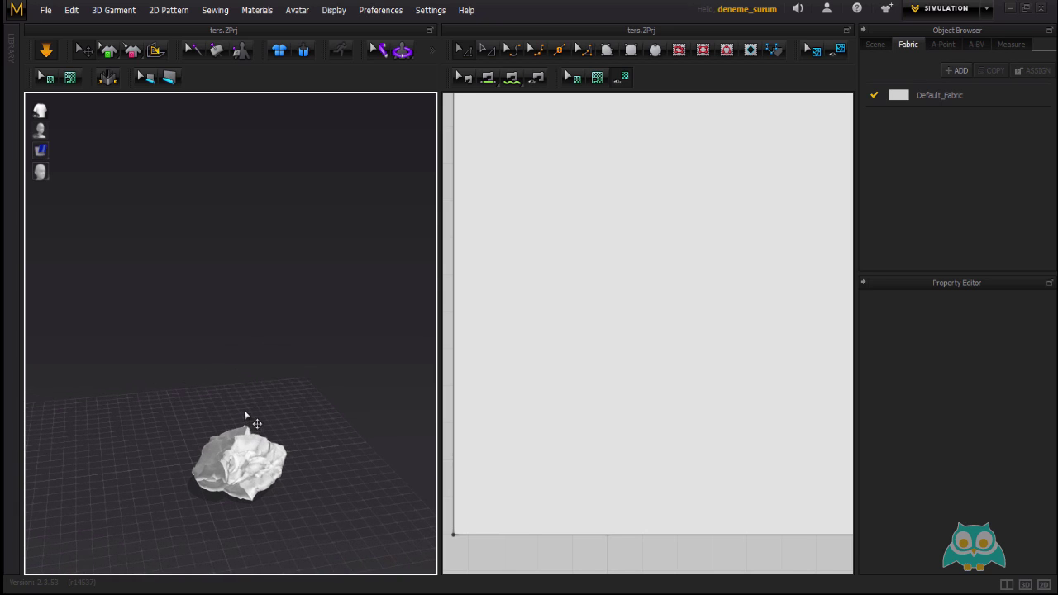
pyautogui.moveTo(243, 410); pyautogui.dragTo(235, 367, button='middle')
pyautogui.moveTo(252, 431); pyautogui.dragTo(255, 446, button='right')
pyautogui.moveTo(255, 445); pyautogui.dragTo(247, 433, button='middle')
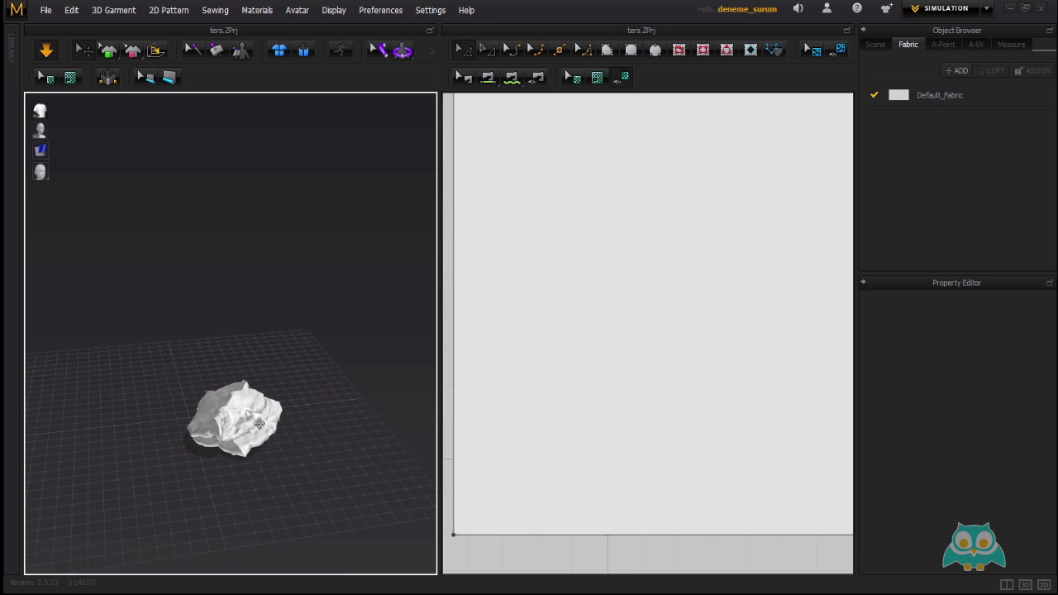
pyautogui.click(246, 410)
# - Select both square panels in the 2D pattern view and set their pressure to 5
pyautogui.scroll(-5, 579, 341)
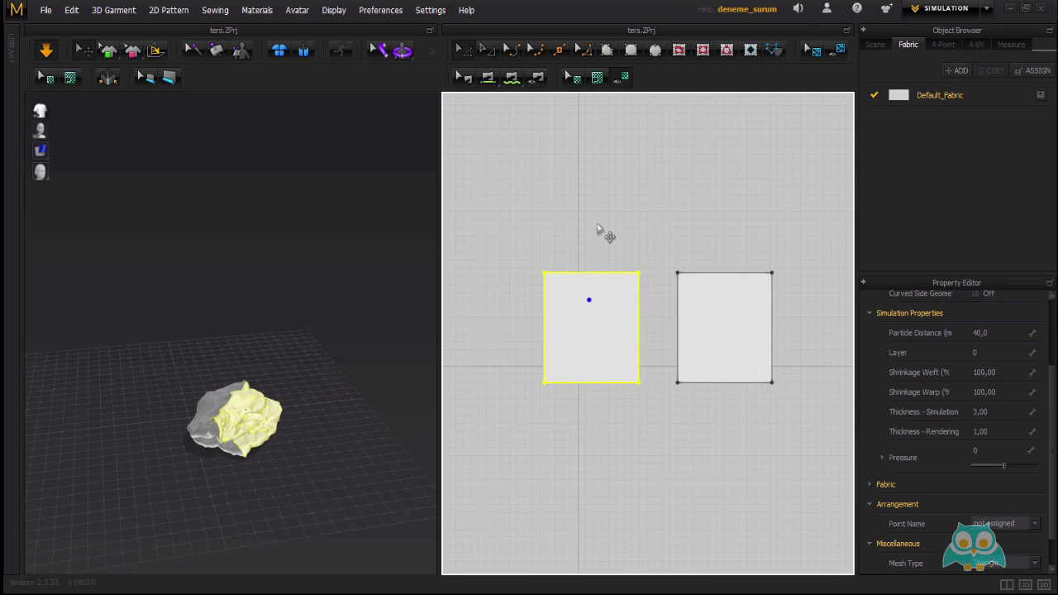
pyautogui.click(552, 107)
pyautogui.moveTo(583, 196); pyautogui.dragTo(557, 190, button='middle')
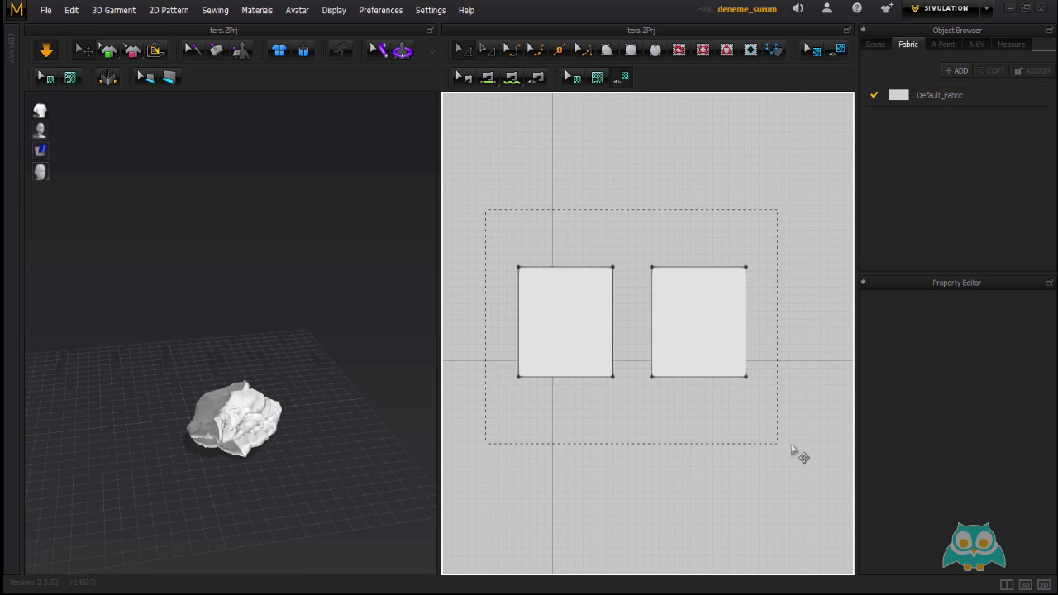
pyautogui.moveTo(788, 447); pyautogui.dragTo(789, 447)
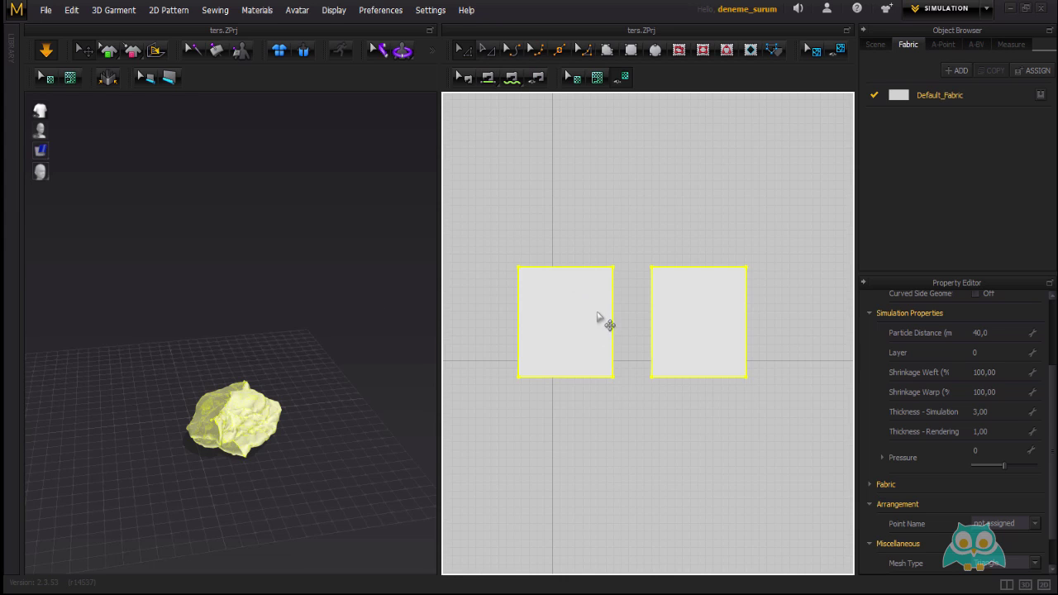
pyautogui.moveTo(597, 317); pyautogui.dragTo(606, 302, button='middle')
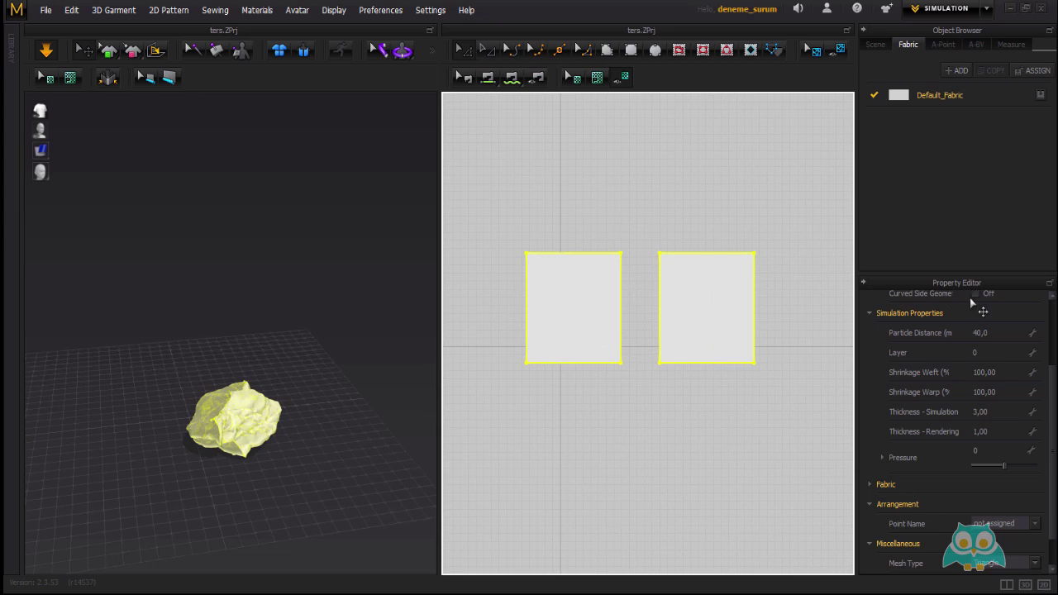
pyautogui.moveTo(1052, 461)
pyautogui.mouseDown()
pyautogui.moveTo(1039, 513)
pyautogui.moveTo(1047, 465)
pyautogui.mouseUp()
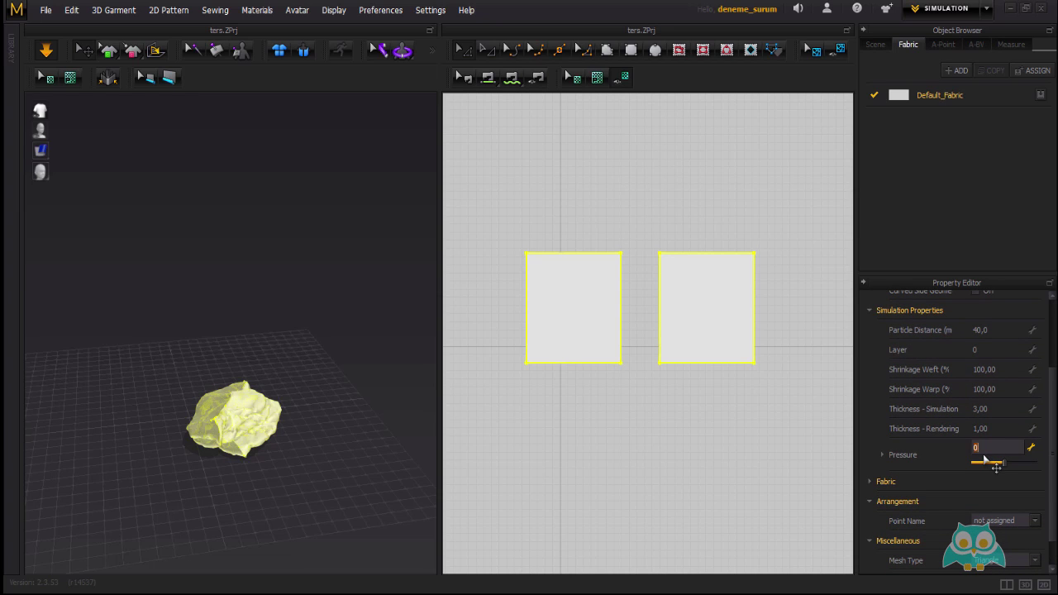
pyautogui.write('5')
pyautogui.press('Return')
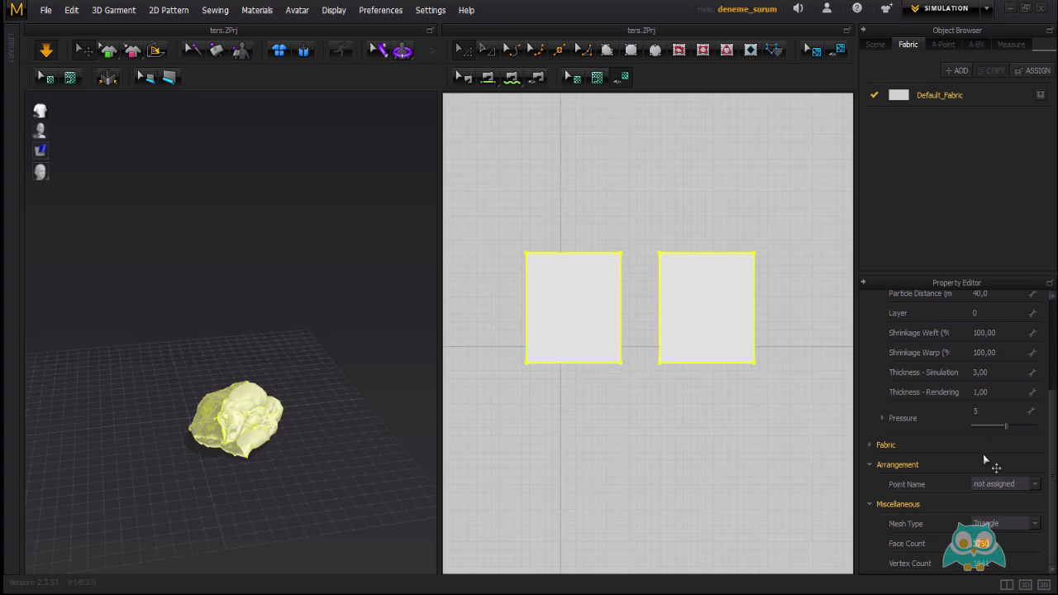
# - Clear and restore the selection of both panels, raising their pressure to 9 and then to 29
pyautogui.click(321, 339)
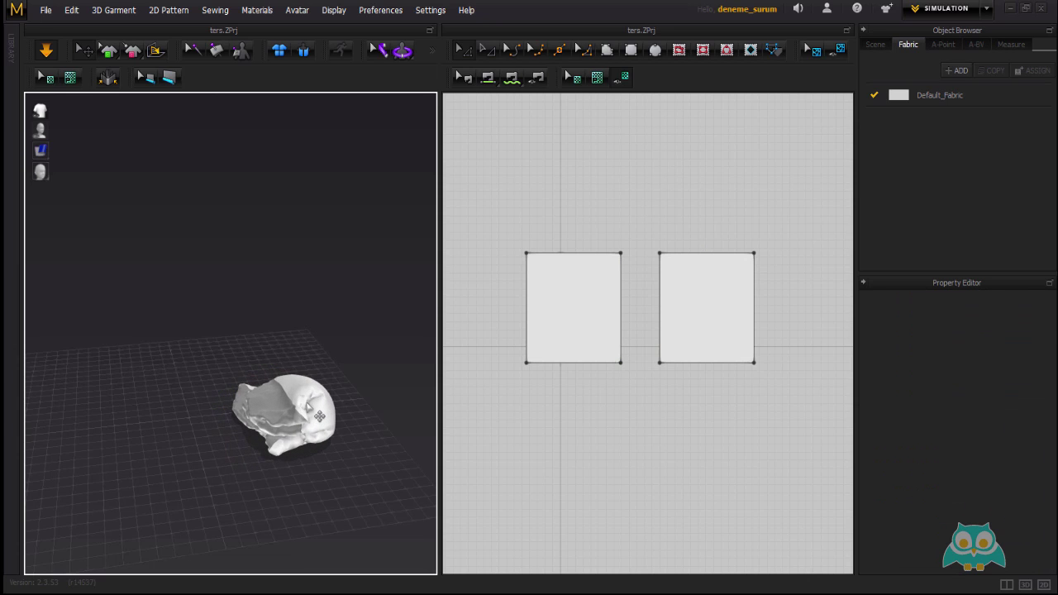
pyautogui.moveTo(485, 207); pyautogui.dragTo(798, 402)
pyautogui.moveTo(248, 390); pyautogui.dragTo(254, 391, button='middle')
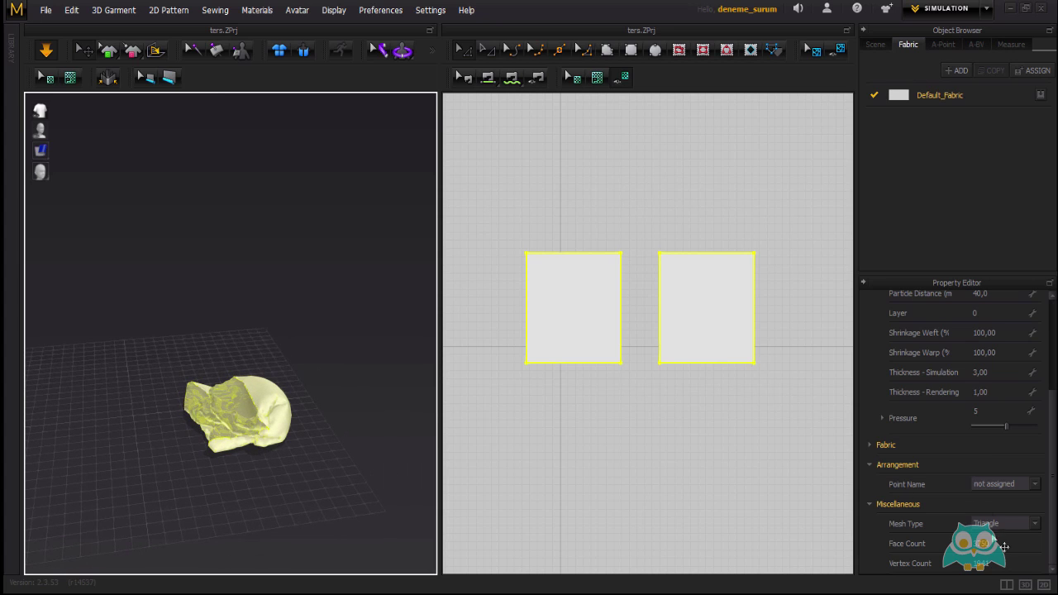
pyautogui.click(994, 423)
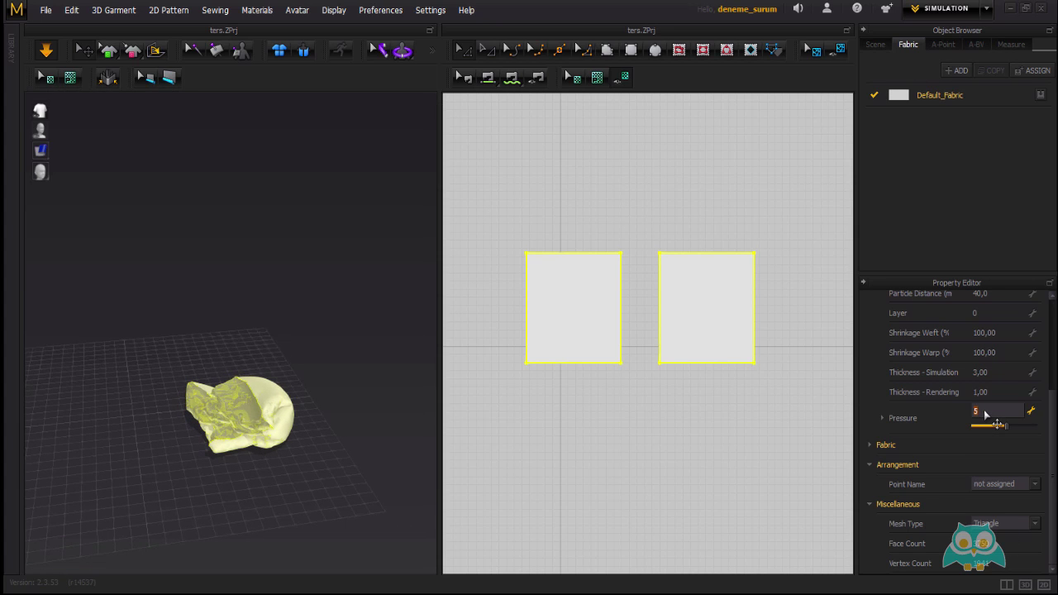
pyautogui.write('9')
pyautogui.press('Return')
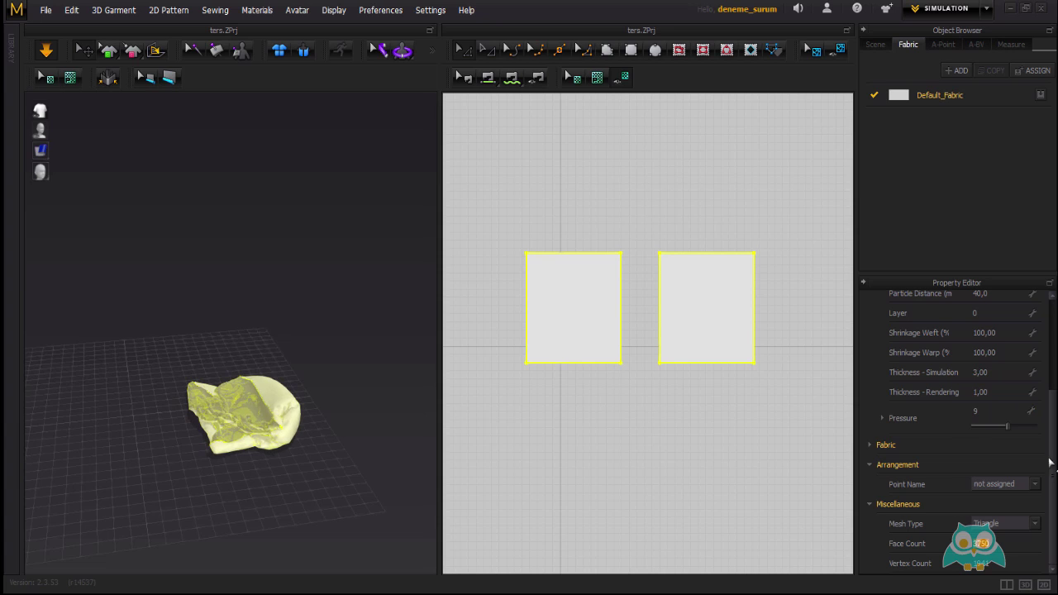
pyautogui.moveTo(1003, 425); pyautogui.dragTo(1015, 426)
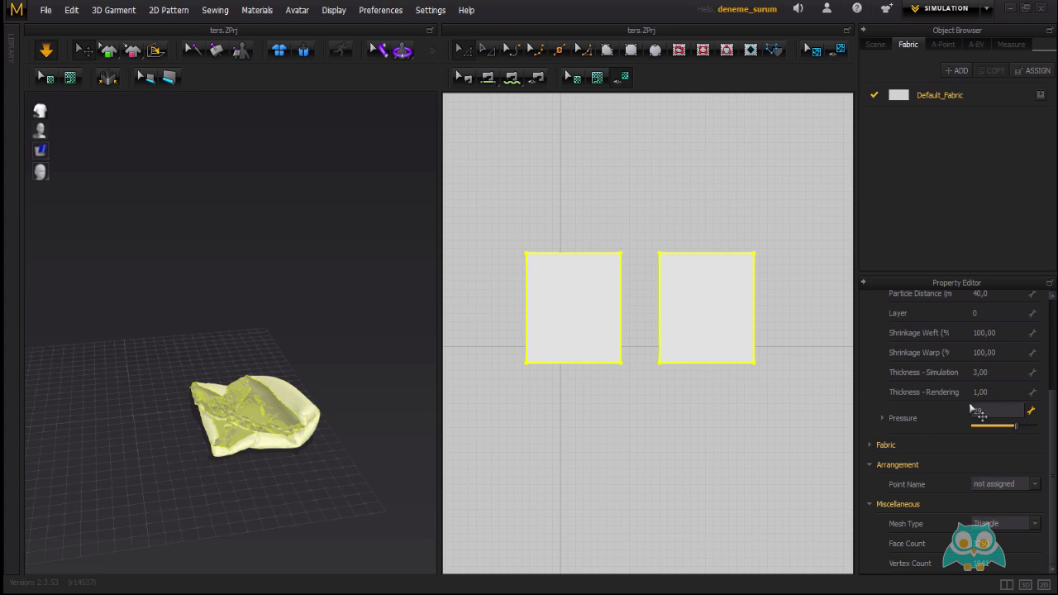
# - Pull each of the pressurised panels in turn in the 3D view to see how the cloth inflates
pyautogui.click(346, 369)
pyautogui.click(263, 410)
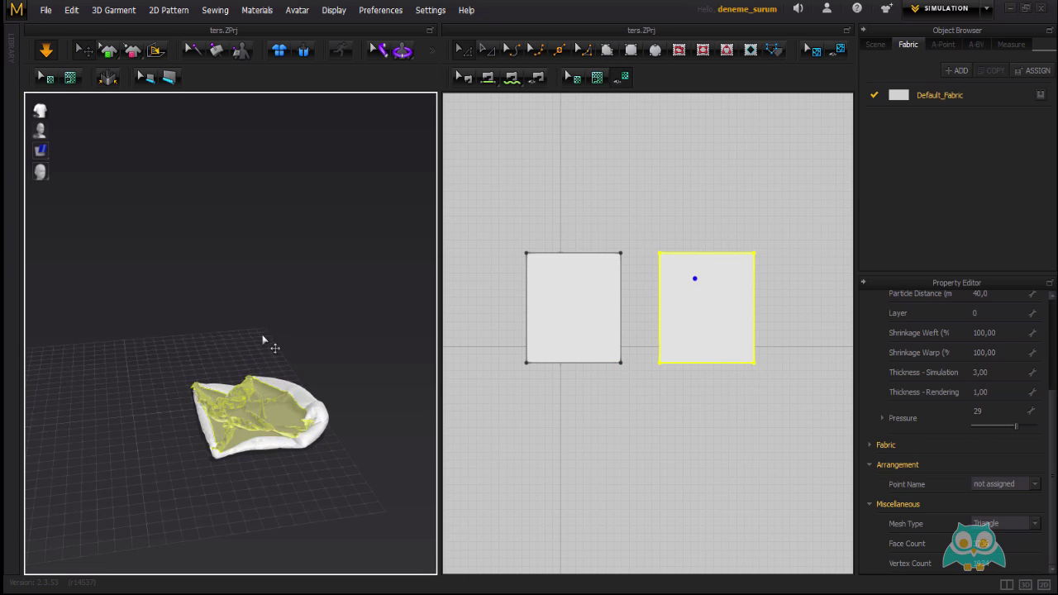
pyautogui.moveTo(263, 340); pyautogui.dragTo(280, 202)
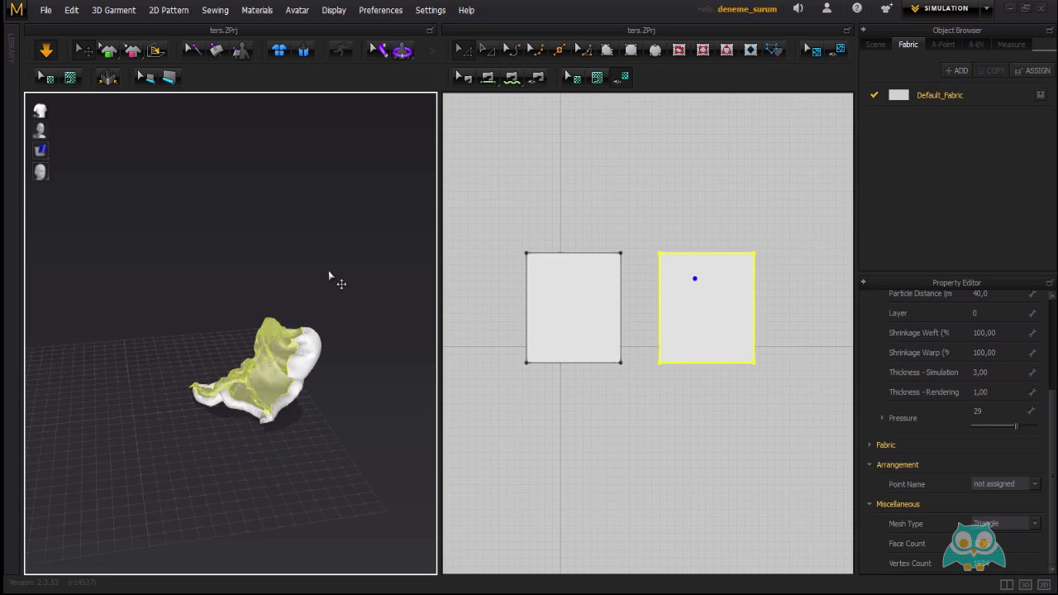
pyautogui.click(347, 371)
pyautogui.click(312, 395)
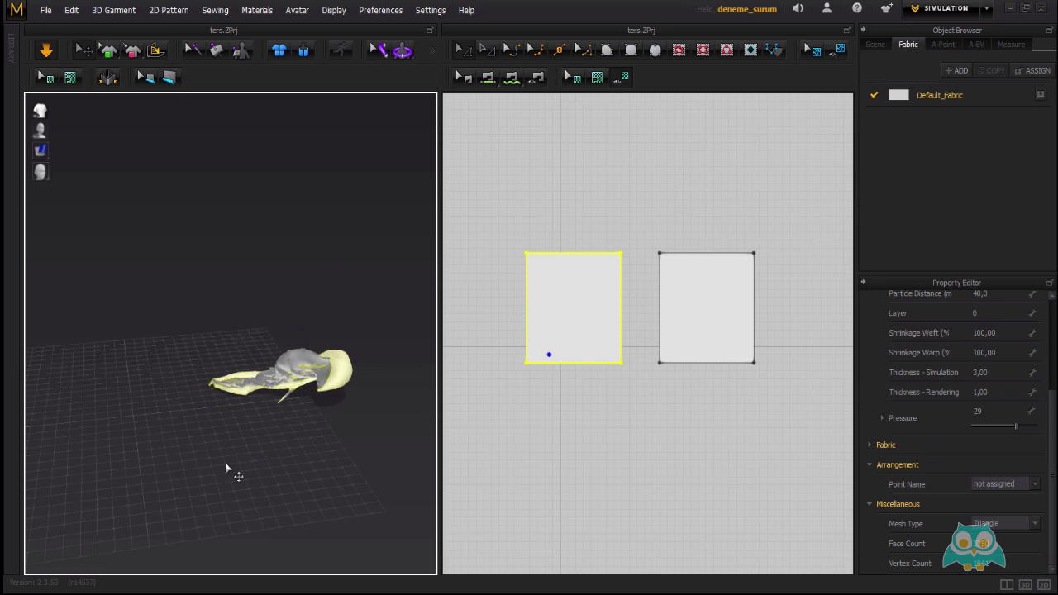
pyautogui.moveTo(324, 361); pyautogui.dragTo(279, 369, button='middle')
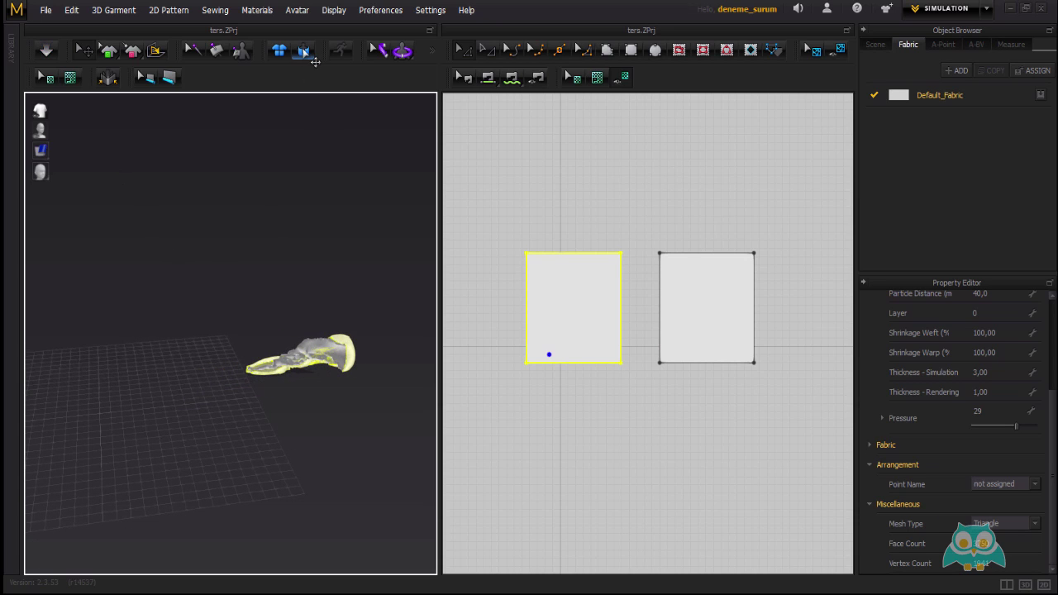
# - Undo the simulation and the pressure changes on the two sewn panels
pyautogui.hotkey('ctrl', 'z')
pyautogui.hotkey('ctrl', 'z')
pyautogui.hotkey('ctrl', 'z')
pyautogui.hotkey('ctrl', 'z')
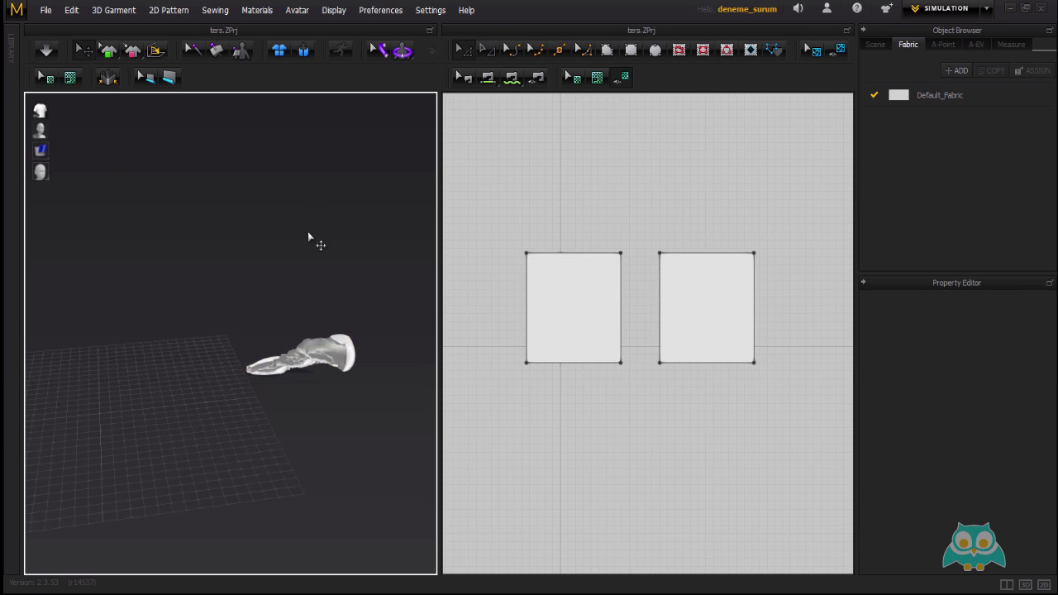
pyautogui.hotkey('ctrl', 'z')
pyautogui.moveTo(248, 267); pyautogui.dragTo(361, 277, button='right')
pyautogui.click(279, 323)
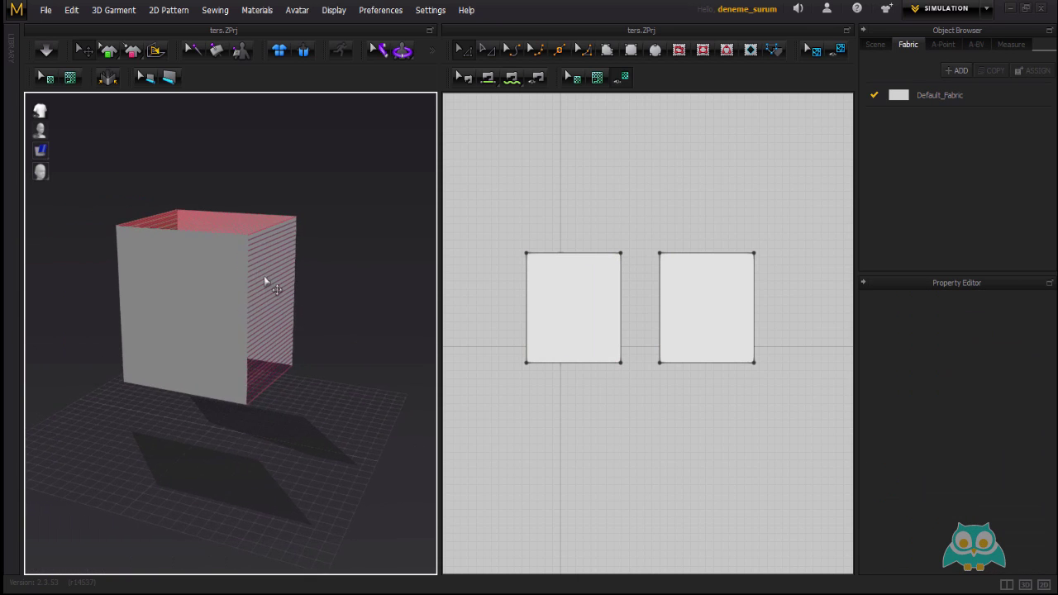
pyautogui.hotkey('ctrl', 'z')
pyautogui.hotkey('ctrl', 'z')
pyautogui.hotkey('ctrl', 'z')
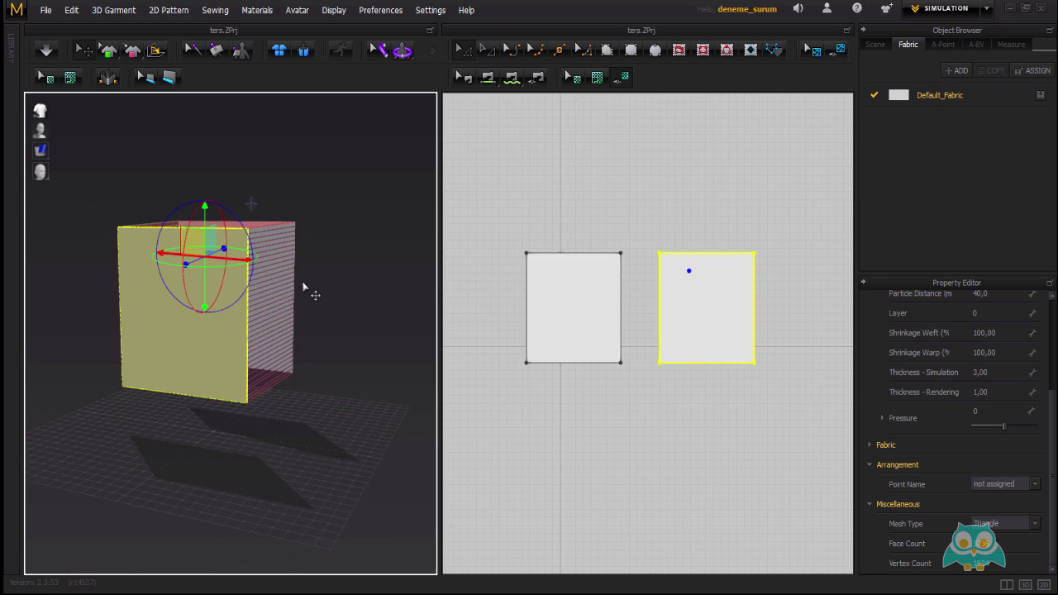
pyautogui.hotkey('ctrl', 'z')
pyautogui.hotkey('ctrl', 'z')
pyautogui.hotkey('ctrl', 'z')
pyautogui.hotkey('ctrl', 'z')
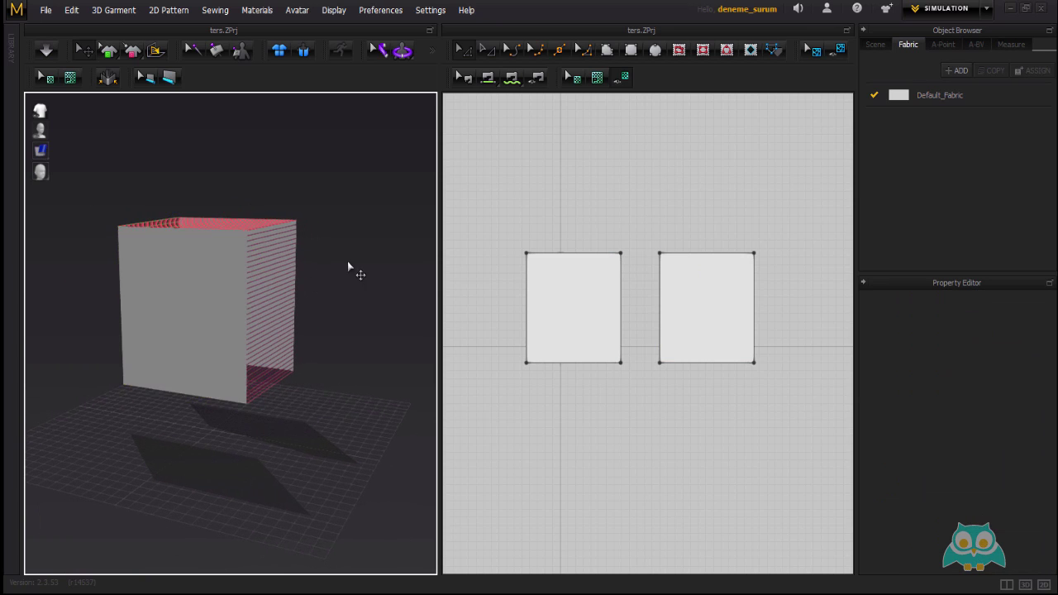
# - Examine the two sewn panels from all sides in the 3D view to compare which way their faces point
pyautogui.moveTo(248, 266); pyautogui.dragTo(326, 272, button='right')
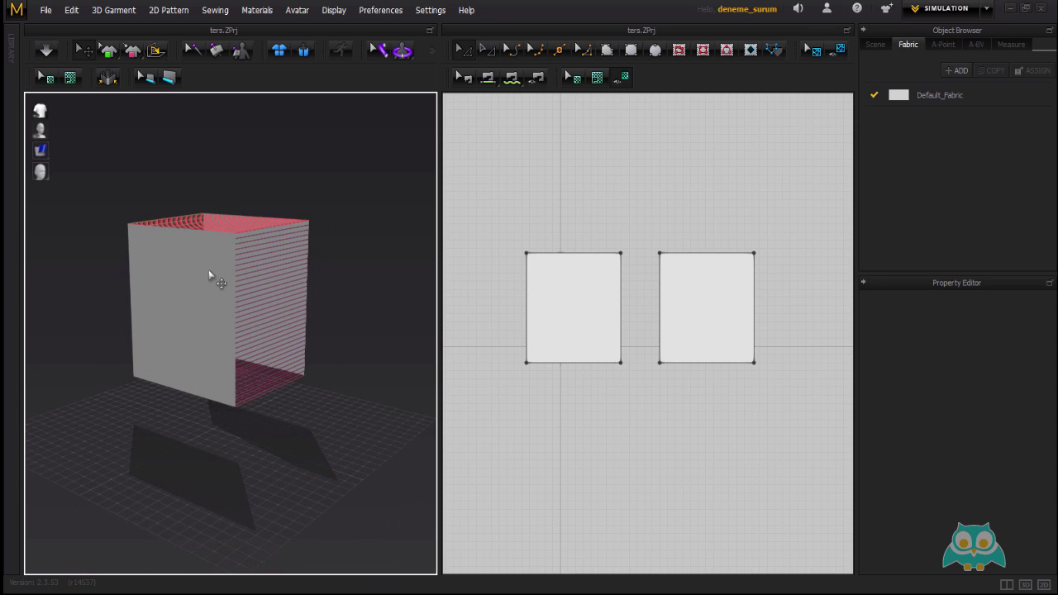
pyautogui.moveTo(321, 288); pyautogui.dragTo(257, 164, button='right')
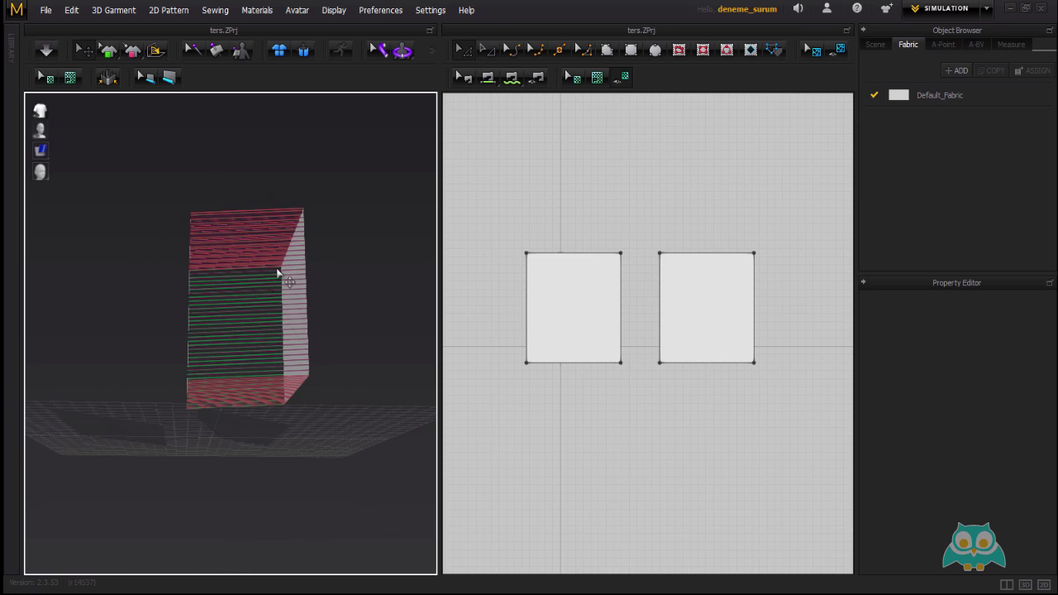
pyautogui.moveTo(276, 272); pyautogui.dragTo(221, 175, button='right')
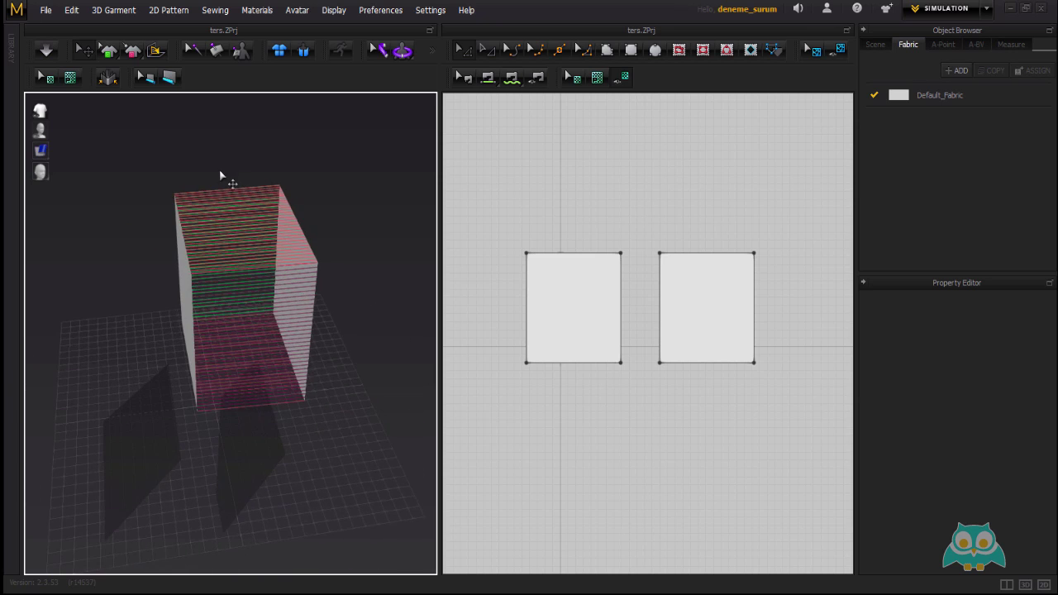
pyautogui.moveTo(287, 410); pyautogui.dragTo(366, 389, button='right')
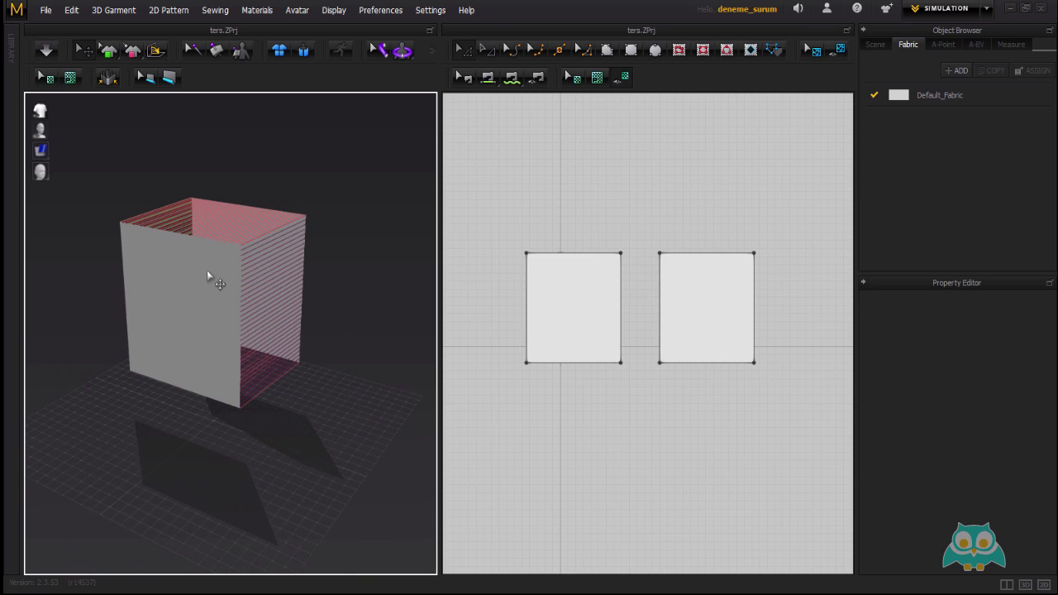
pyautogui.moveTo(226, 286); pyautogui.dragTo(267, 306, button='right')
pyautogui.click(182, 266)
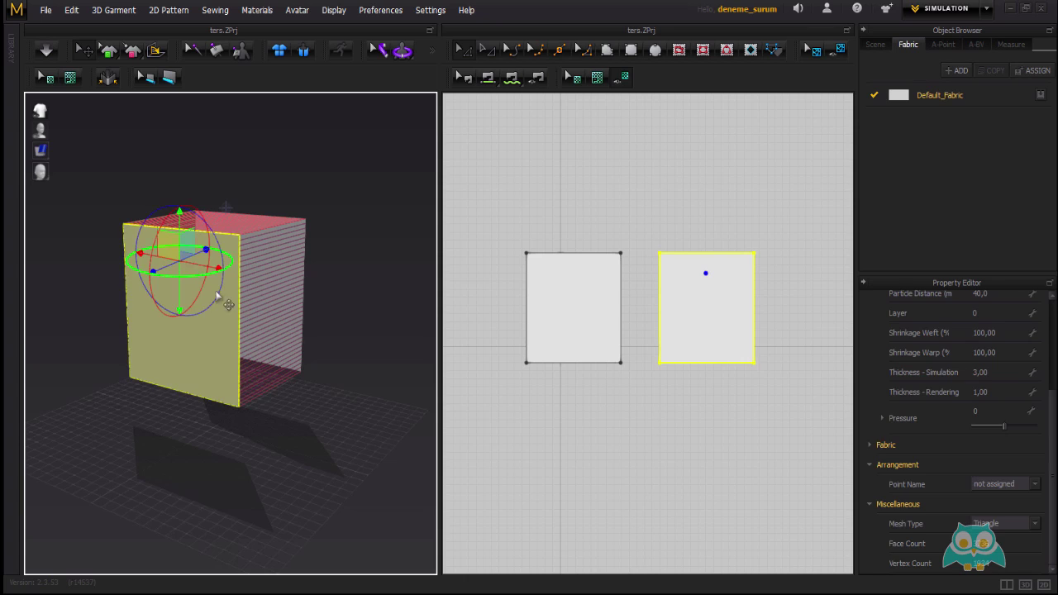
pyautogui.moveTo(275, 342); pyautogui.dragTo(266, 329, button='right')
pyautogui.click(293, 192)
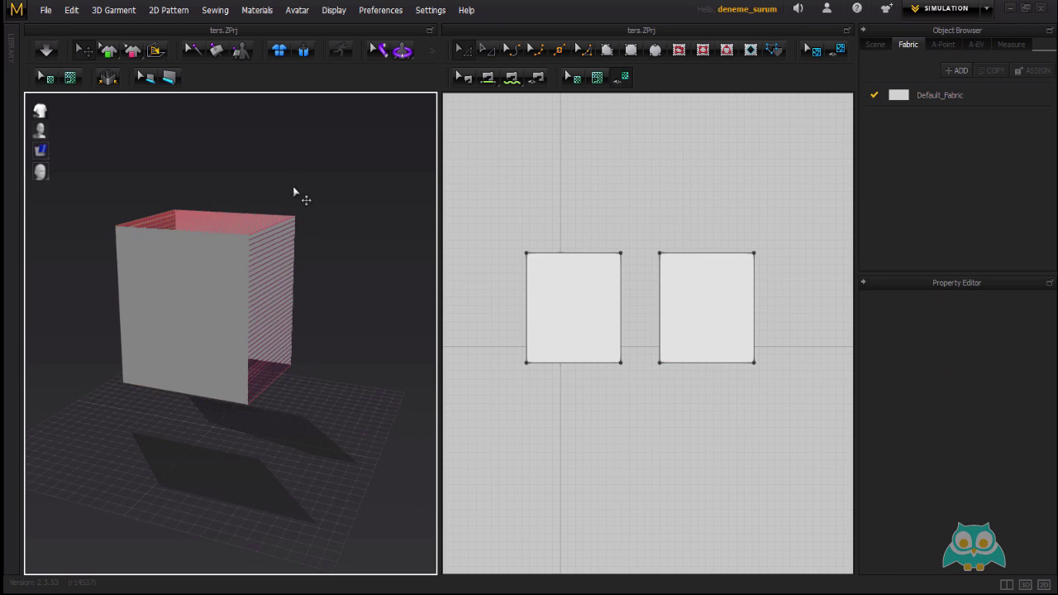
# - Flip the normal of the front panel in the 3D view so its light face points outward, and clear the selection
pyautogui.click(191, 275)
pyautogui.click(113, 10)
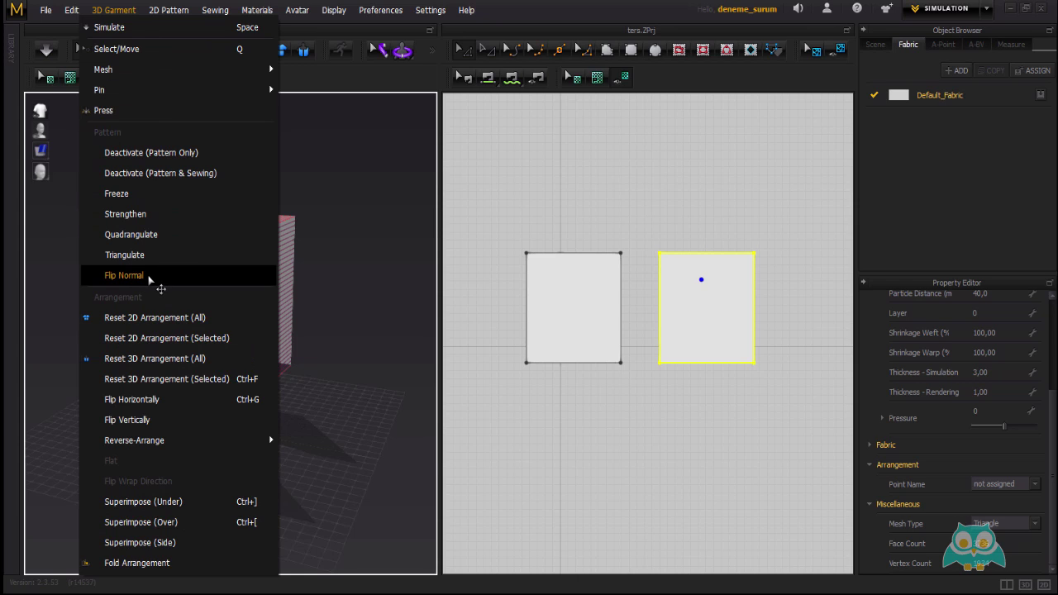
pyautogui.click(150, 278)
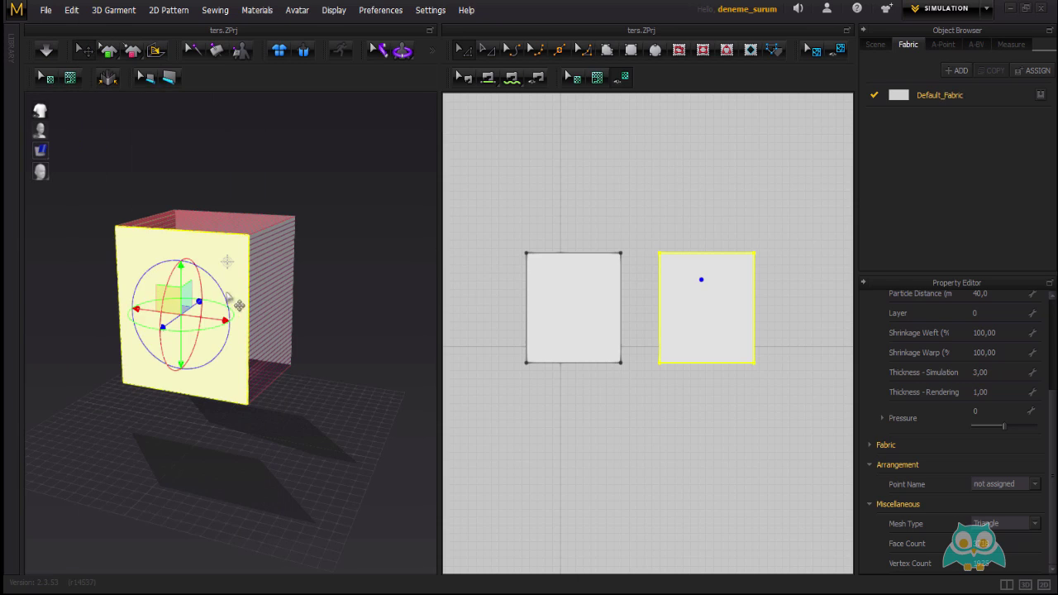
pyautogui.click(227, 437)
pyautogui.moveTo(337, 290); pyautogui.dragTo(357, 329, button='right')
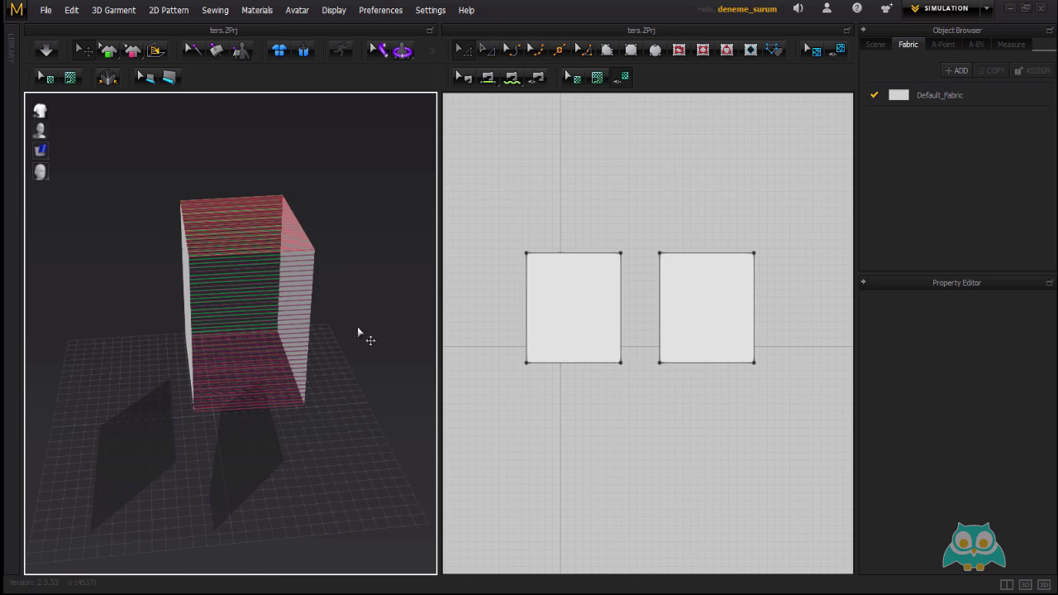
# - Simulate the two sewn panels so they close together and drop to the ground
pyautogui.click(113, 10)
pyautogui.click(109, 28)
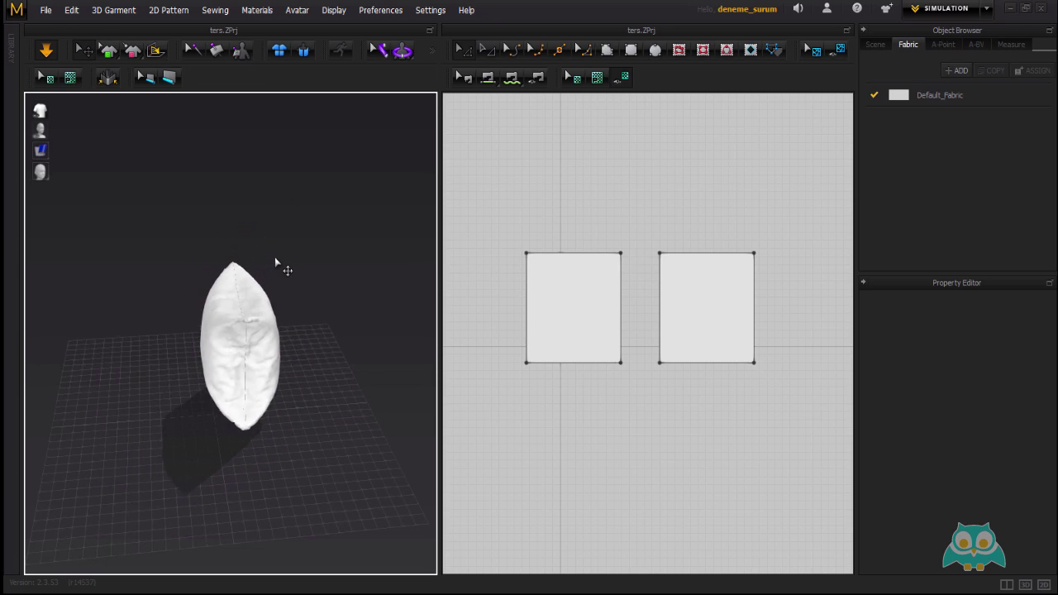
pyautogui.moveTo(264, 284); pyautogui.dragTo(323, 364, button='right')
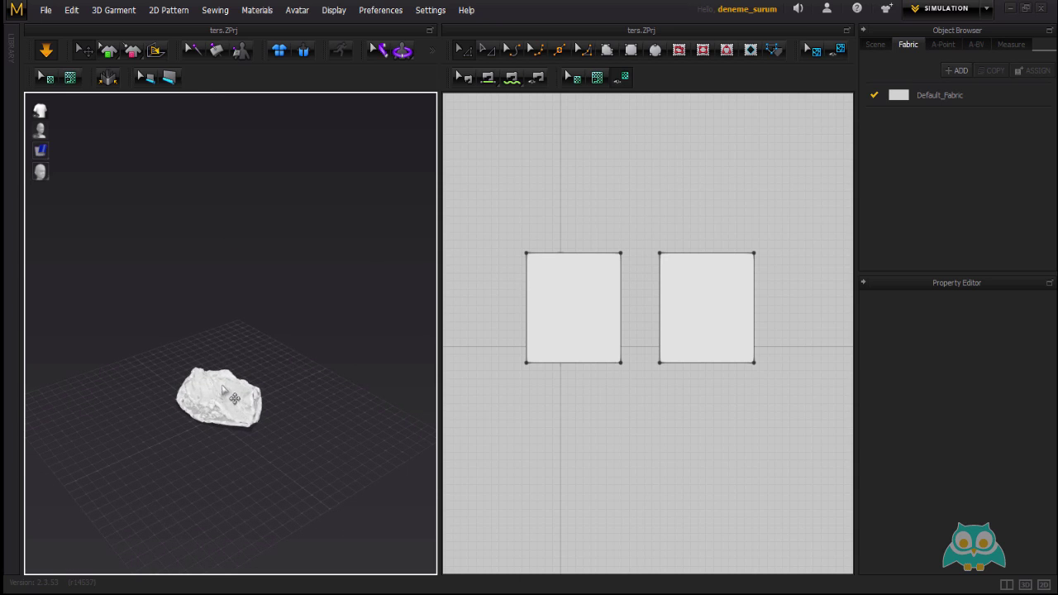
pyautogui.click(224, 388)
# - Select both square panels in the 2D pattern view, set their pressure to 5, and clear the selection
pyautogui.click(513, 111)
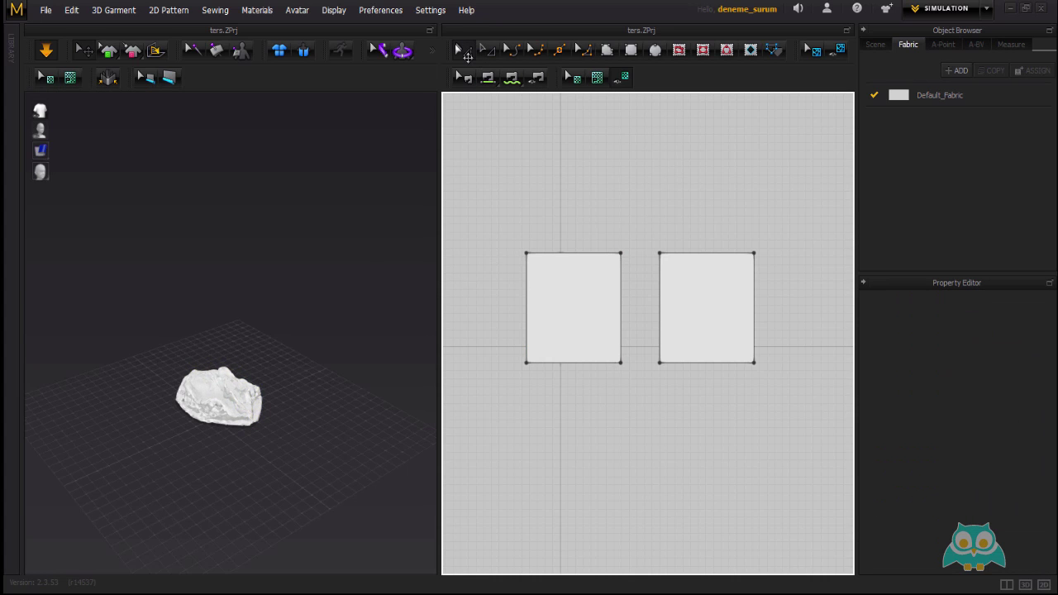
pyautogui.click(483, 52)
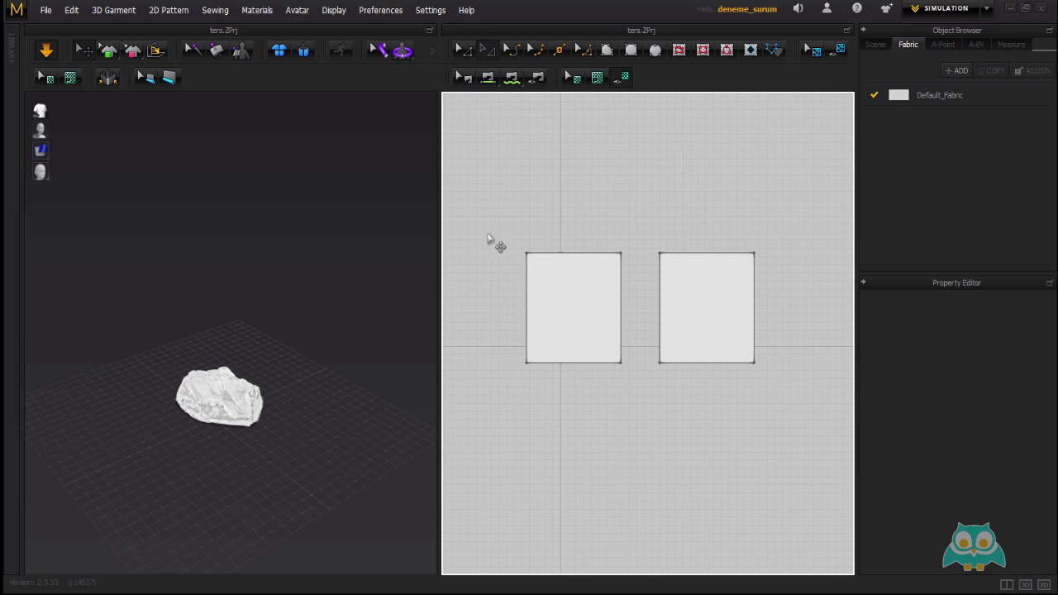
pyautogui.moveTo(773, 426); pyautogui.dragTo(772, 426)
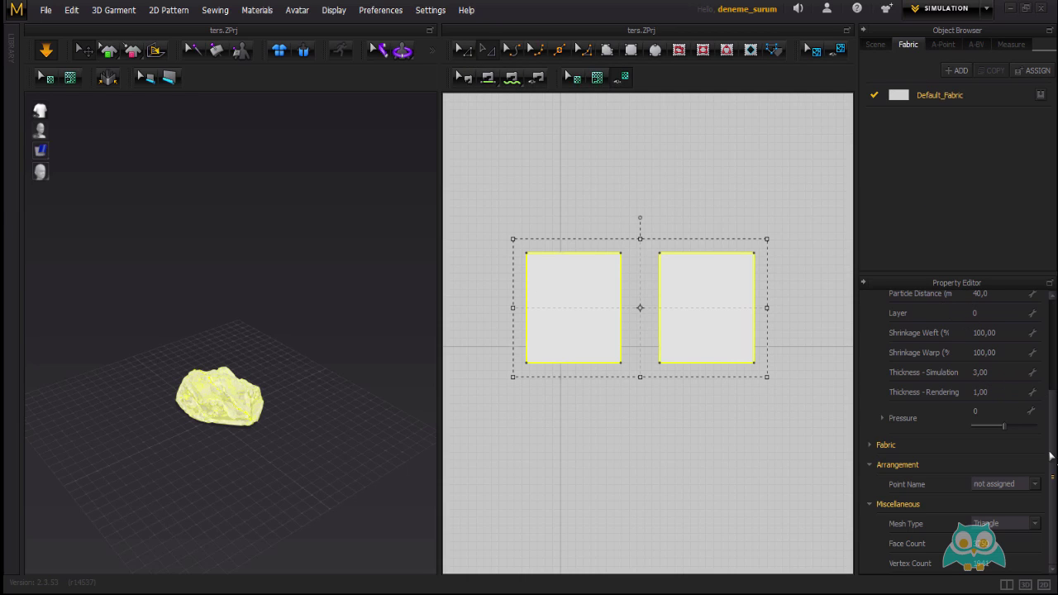
pyautogui.click(979, 414)
pyautogui.write('5')
pyautogui.press('Return')
pyautogui.click(289, 420)
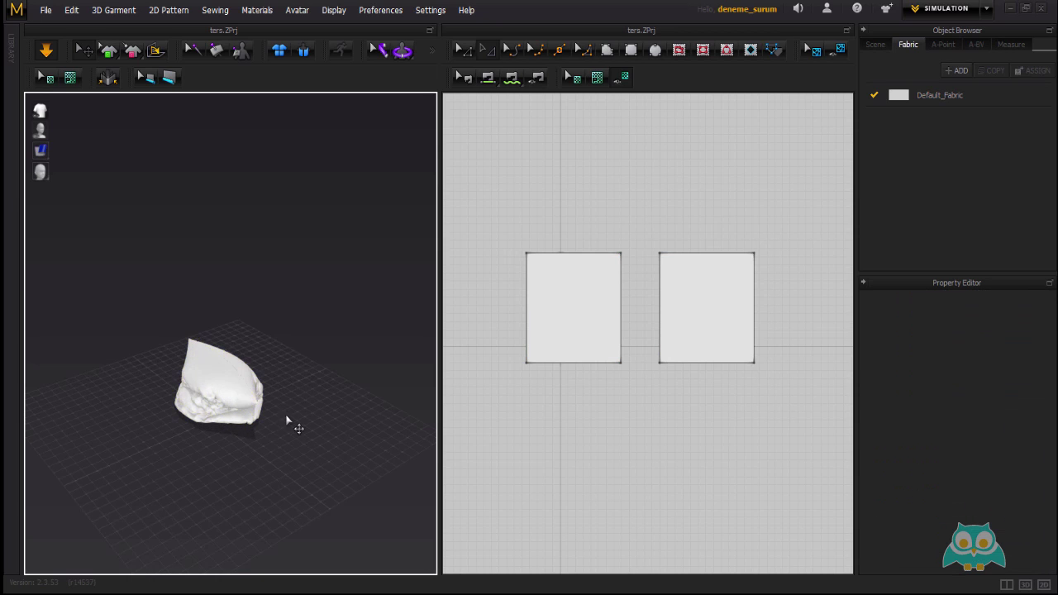
# - Reselect both panels and pull the inflated pillow's folded front corner outward in the 3D view, clearing the selection
pyautogui.moveTo(486, 213); pyautogui.dragTo(769, 401)
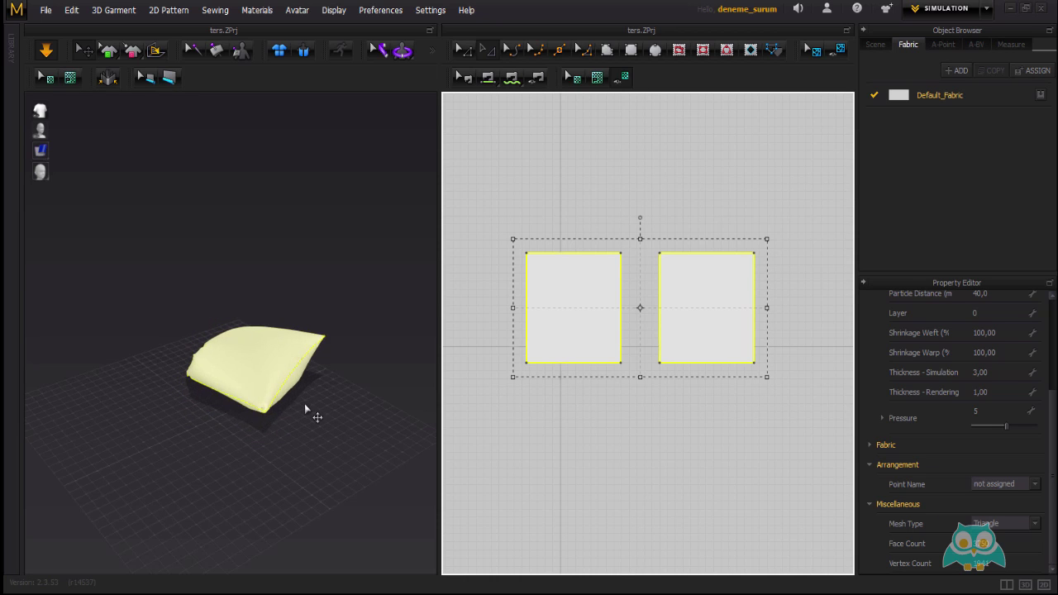
pyautogui.moveTo(304, 403); pyautogui.dragTo(187, 405, button='right')
pyautogui.scroll(2, 186, 405)
pyautogui.moveTo(186, 405); pyautogui.dragTo(200, 395, button='middle')
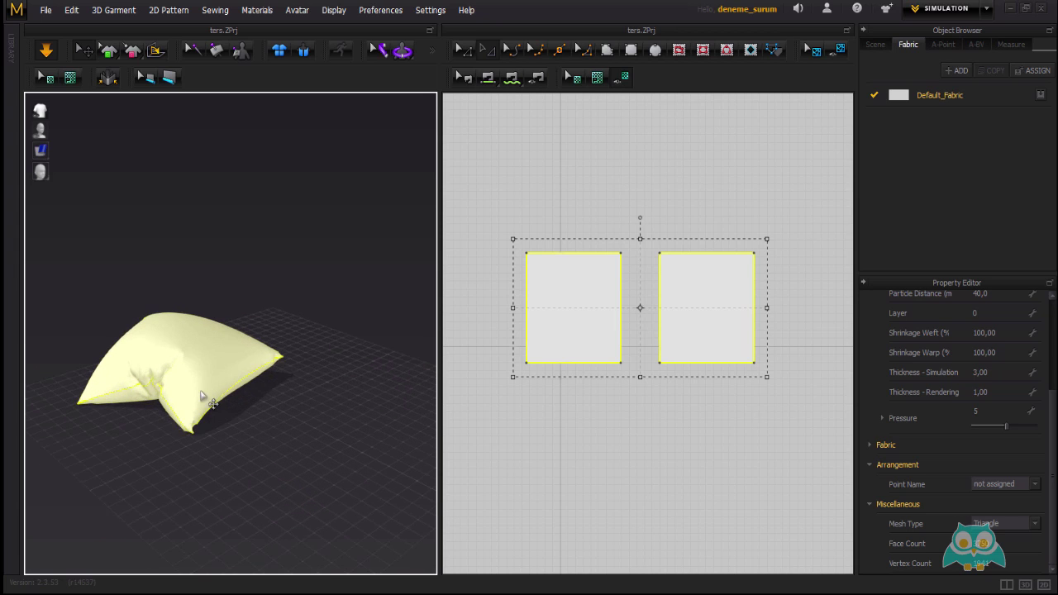
pyautogui.moveTo(181, 432); pyautogui.dragTo(276, 428)
pyautogui.click(309, 398)
pyautogui.click(265, 416)
# - Select both square panels again and raise their pressure to 9
pyautogui.moveTo(496, 212); pyautogui.dragTo(794, 432)
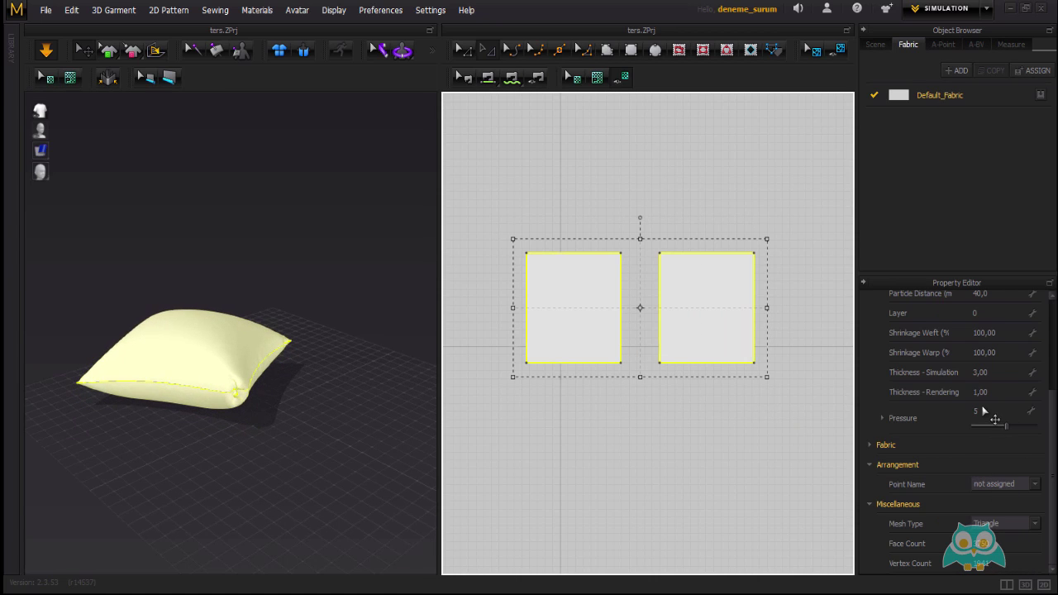
pyautogui.click(983, 411)
pyautogui.write('9')
pyautogui.press('Return')
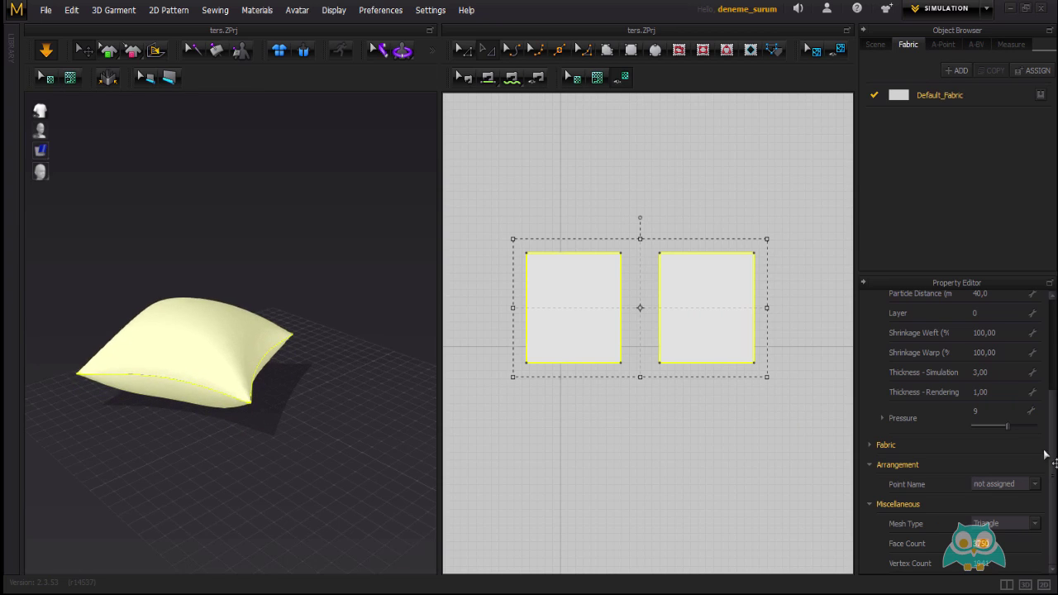
pyautogui.moveTo(297, 441); pyautogui.dragTo(310, 441, button='right')
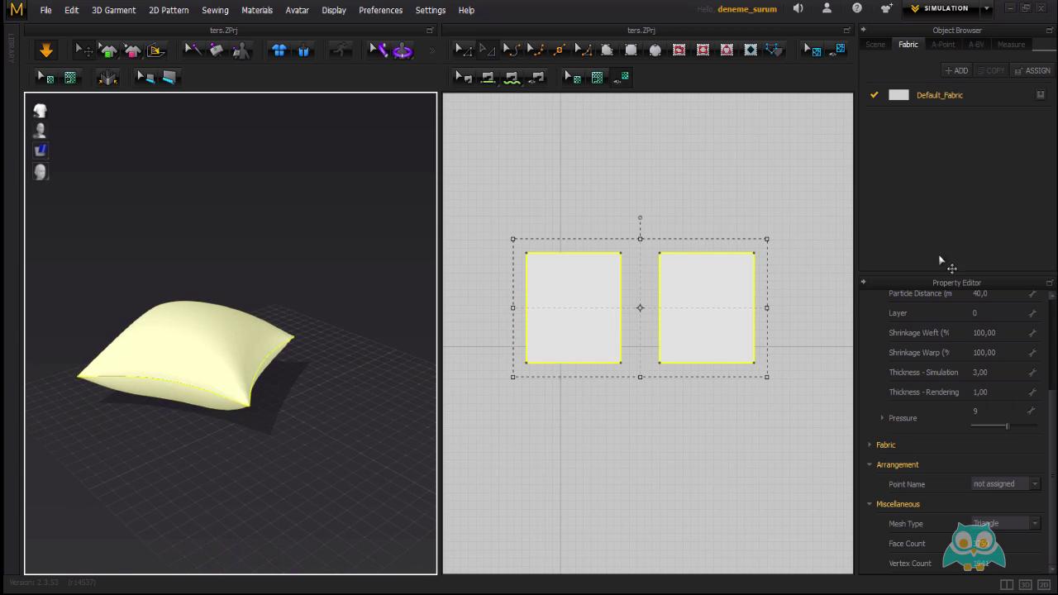
# - Lift the pillow by its upper panel in the 3D view, let it fall, and clear the selection
pyautogui.click(307, 387)
pyautogui.moveTo(189, 341); pyautogui.dragTo(201, 155)
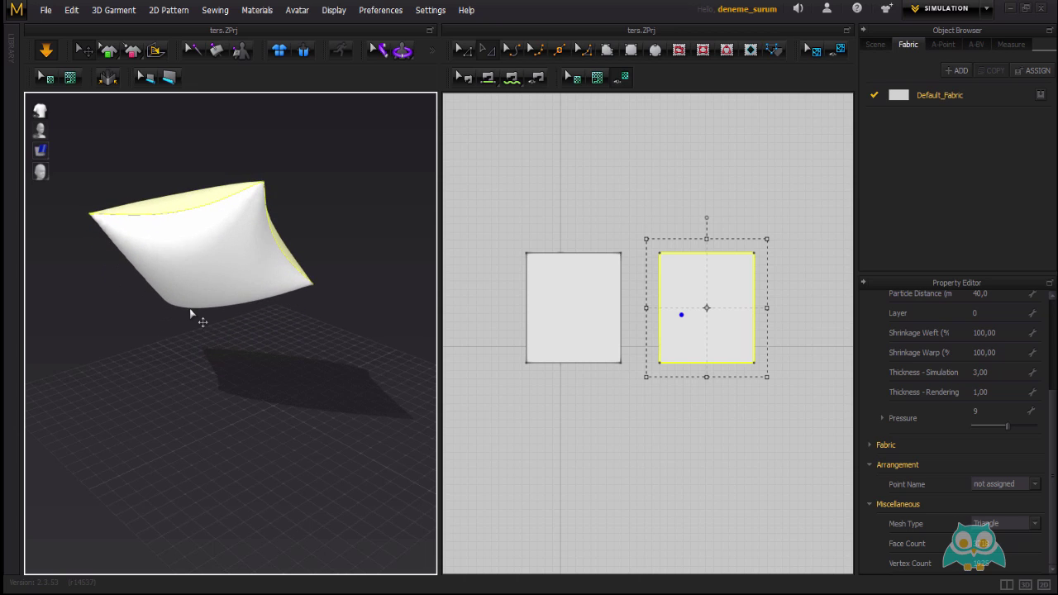
pyautogui.click(234, 433)
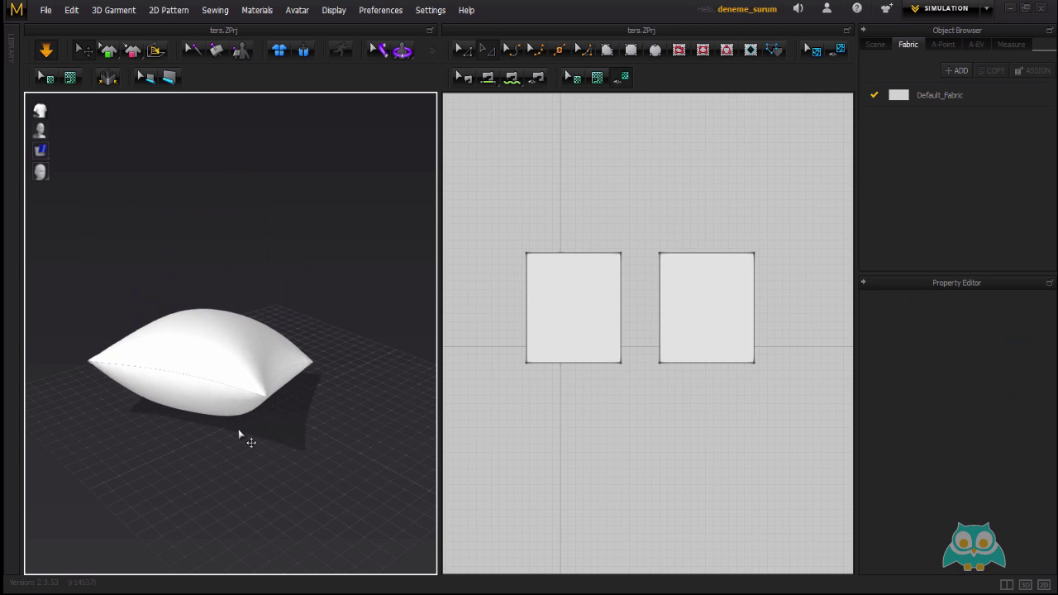